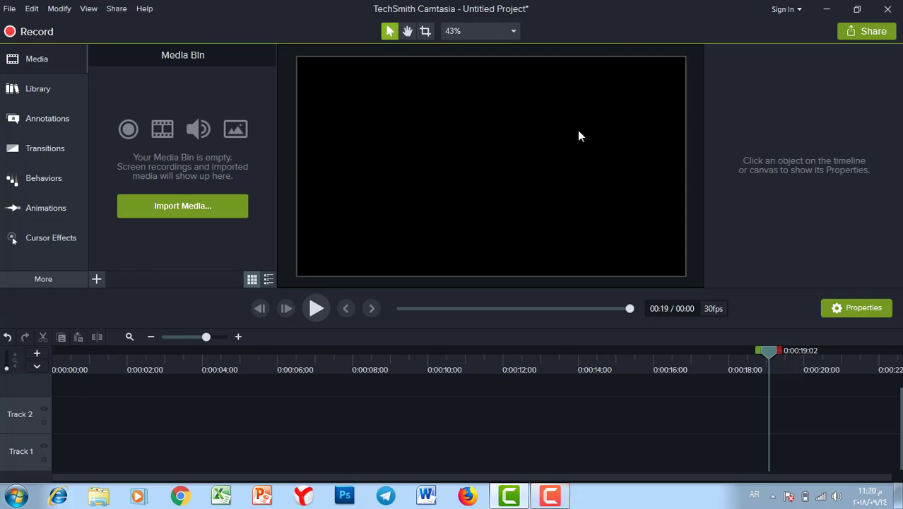
# Import all nine background images from the bg folder of the Pictures library into the Media Bin
pyautogui.click(36, 59)
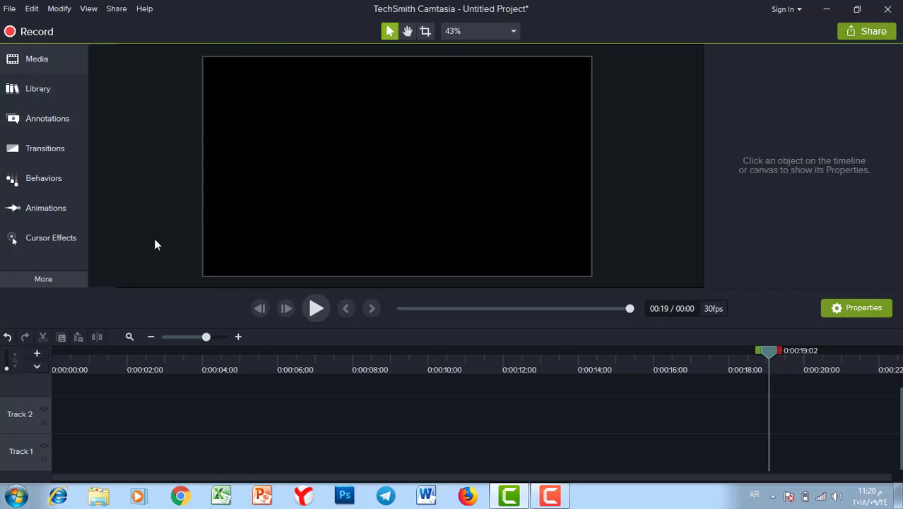
pyautogui.click(36, 60)
pyautogui.click(175, 206)
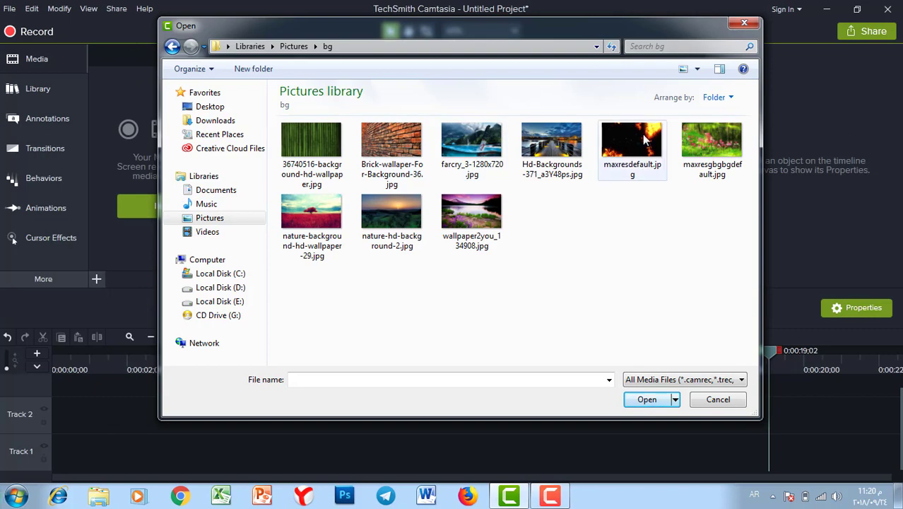
pyautogui.moveTo(303, 290); pyautogui.dragTo(759, 137)
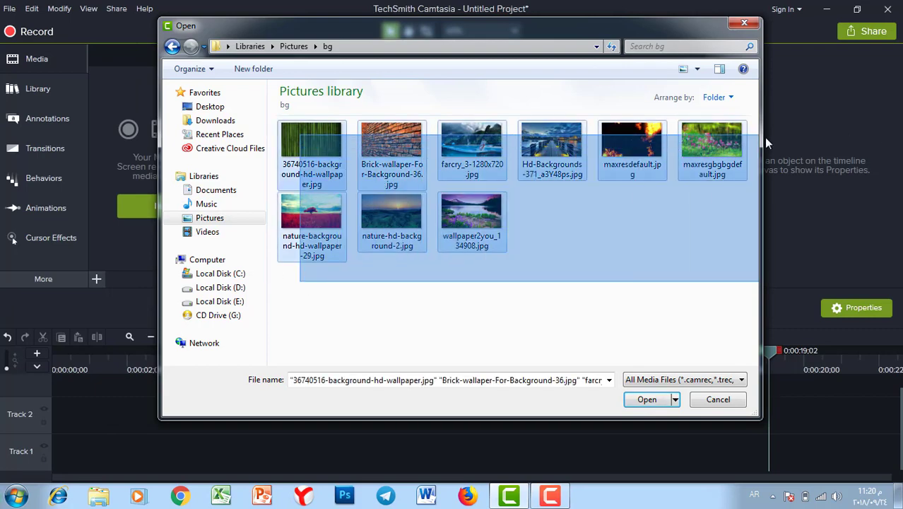
pyautogui.click(647, 399)
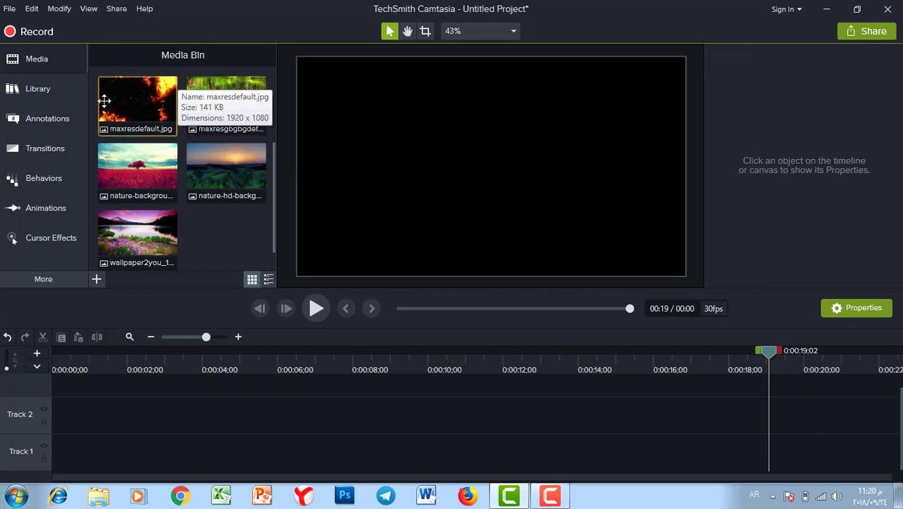
# Place maxresdefault.jpg and maxresgbgbgdefault.jpg end to end on Track 1 and play through the cut between them
pyautogui.moveTo(141, 103); pyautogui.dragTo(29, 450)
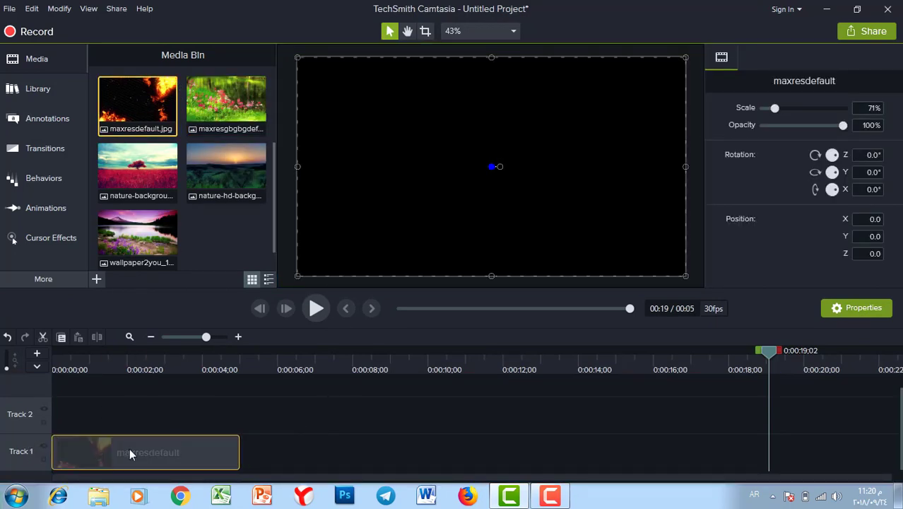
pyautogui.moveTo(238, 79); pyautogui.dragTo(236, 471)
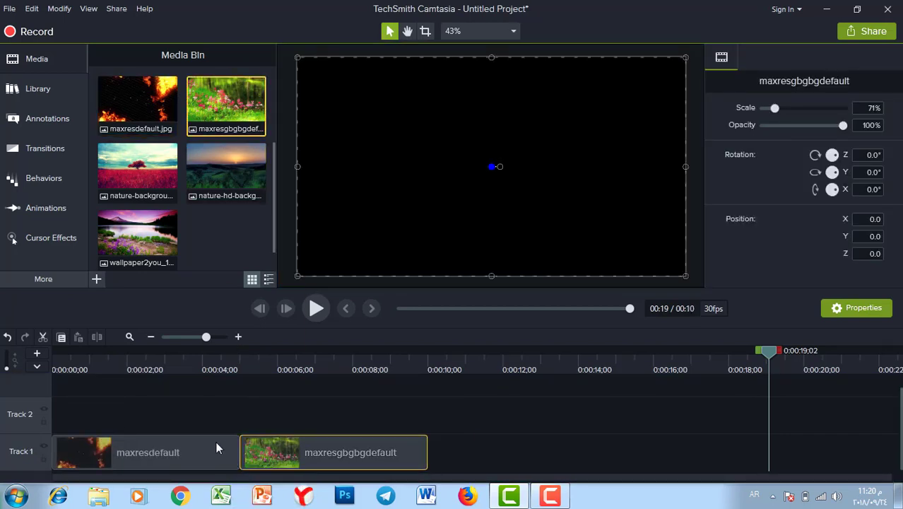
pyautogui.click(223, 367)
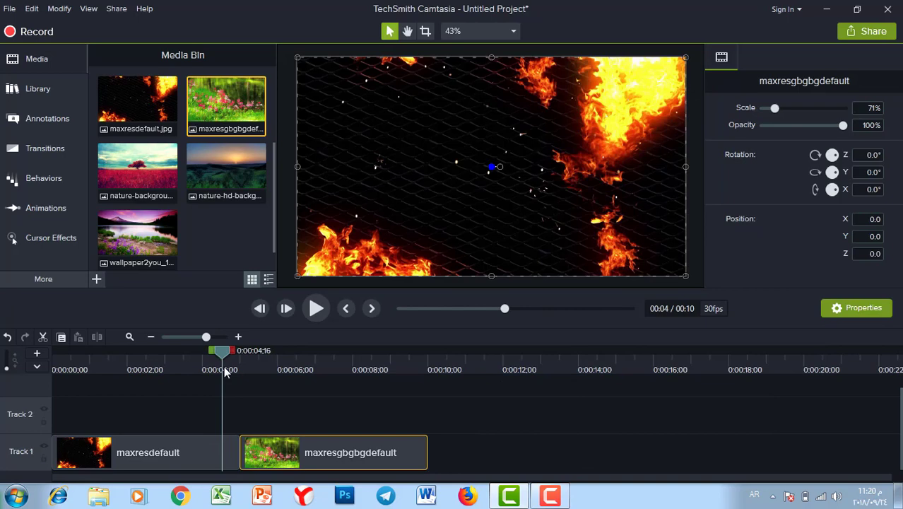
pyautogui.press('space')
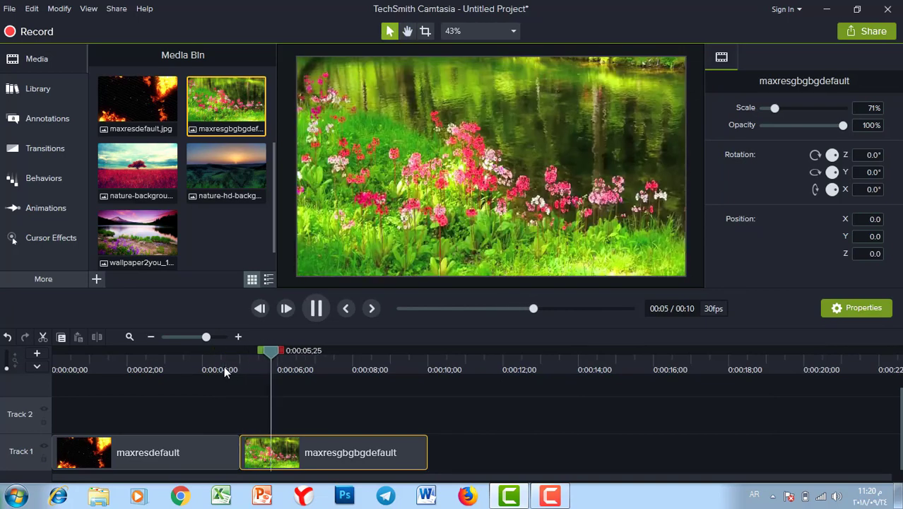
pyautogui.click(316, 311)
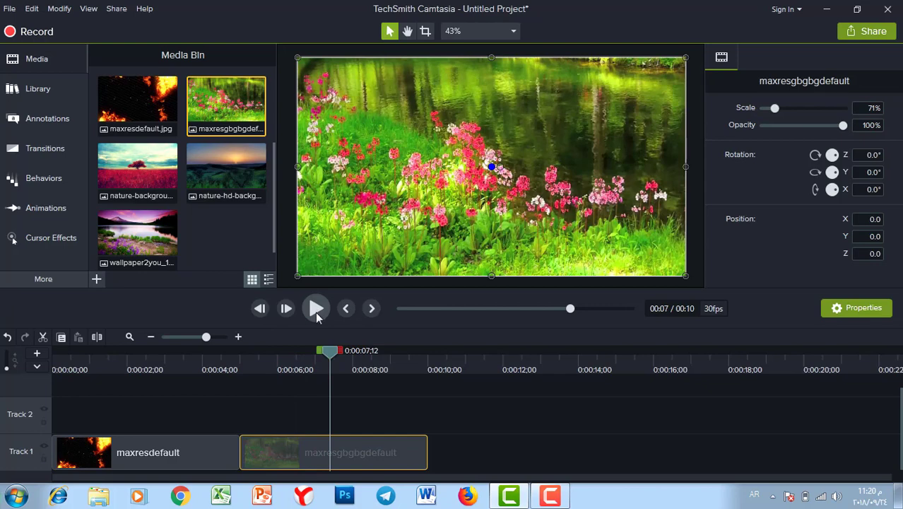
# Add the Circle stretch transition at the cut between the fire and flower clips on Track 1
pyautogui.moveTo(230, 371); pyautogui.dragTo(206, 371)
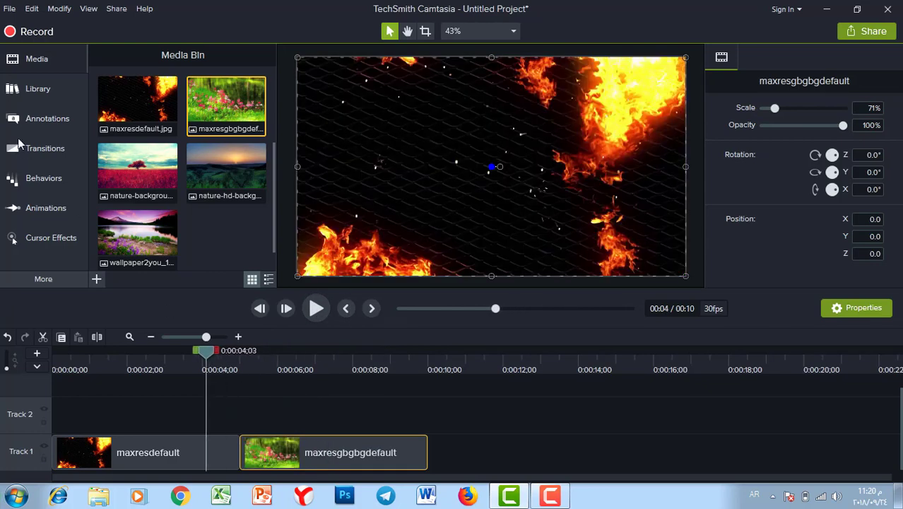
pyautogui.click(30, 150)
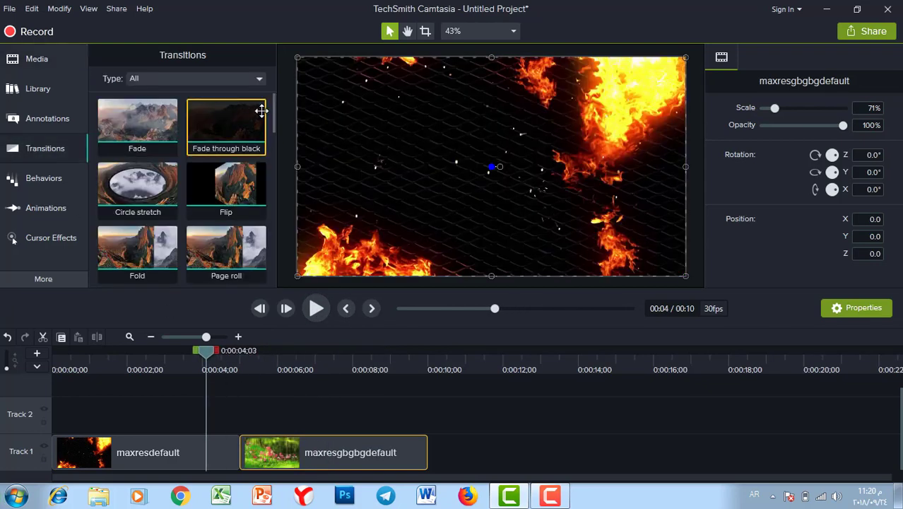
pyautogui.moveTo(272, 108)
pyautogui.mouseDown()
pyautogui.moveTo(278, 263)
pyautogui.moveTo(272, 103)
pyautogui.mouseUp()
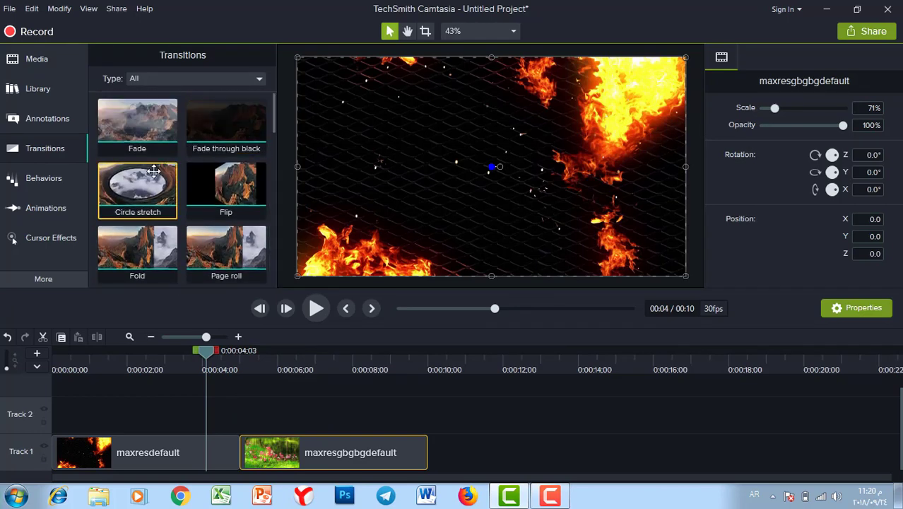
pyautogui.moveTo(131, 183); pyautogui.dragTo(244, 452)
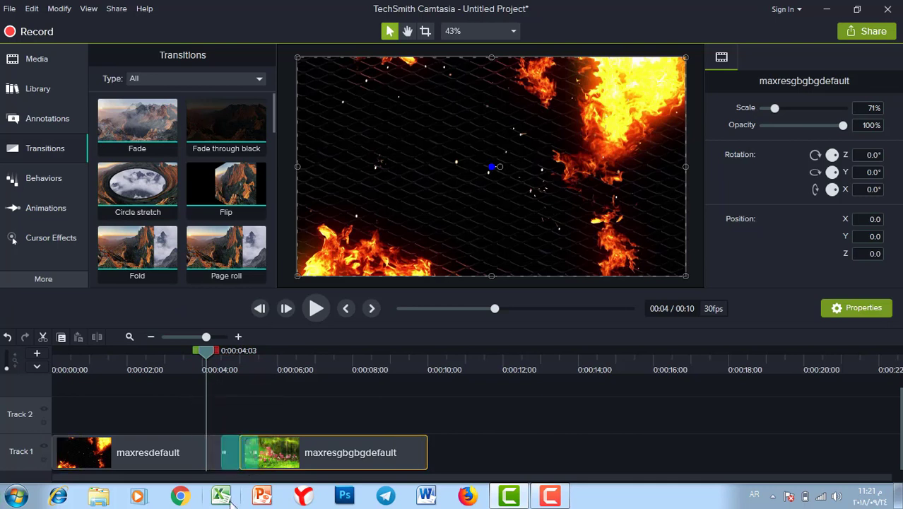
# Play back the Circle stretch transition between the two clips, starting shortly before the cut
pyautogui.click(316, 308)
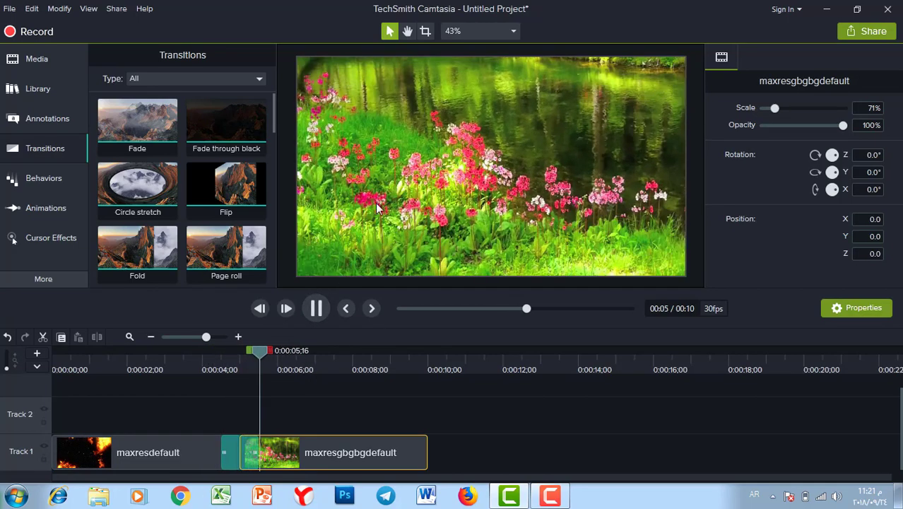
pyautogui.click(201, 369)
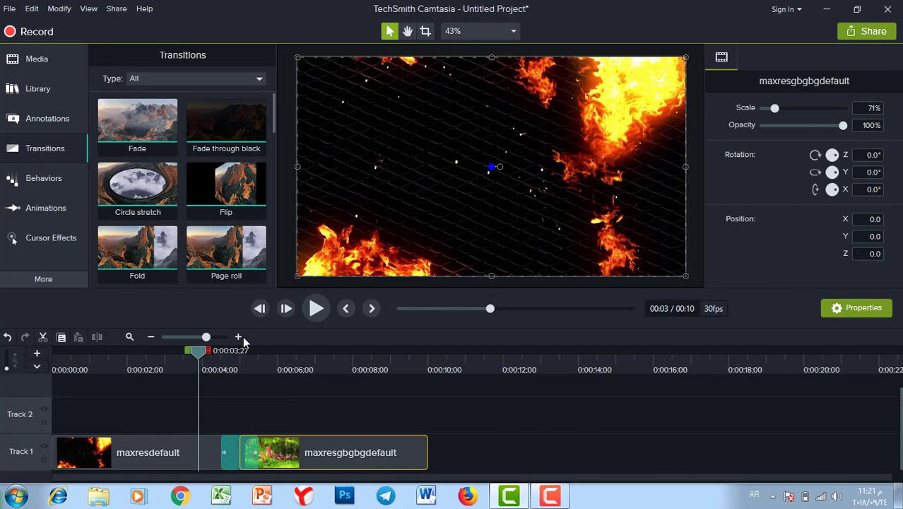
pyautogui.click(315, 308)
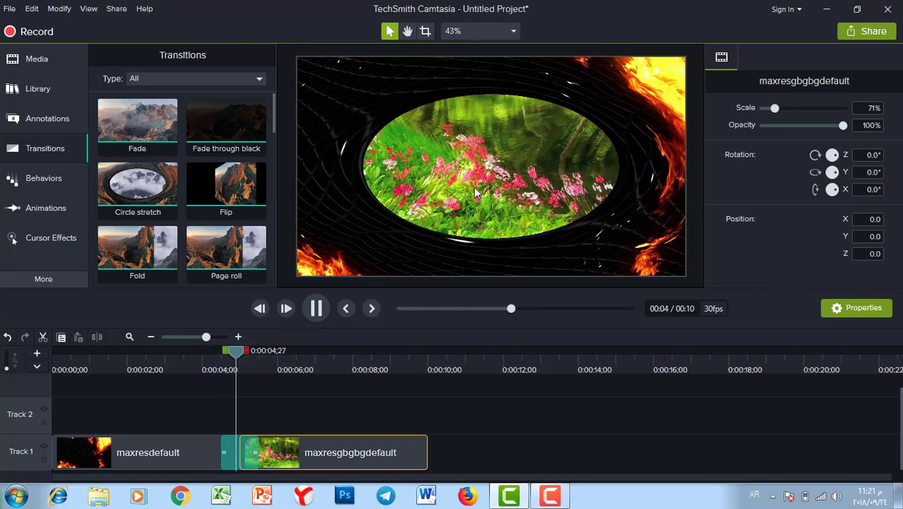
pyautogui.click(320, 311)
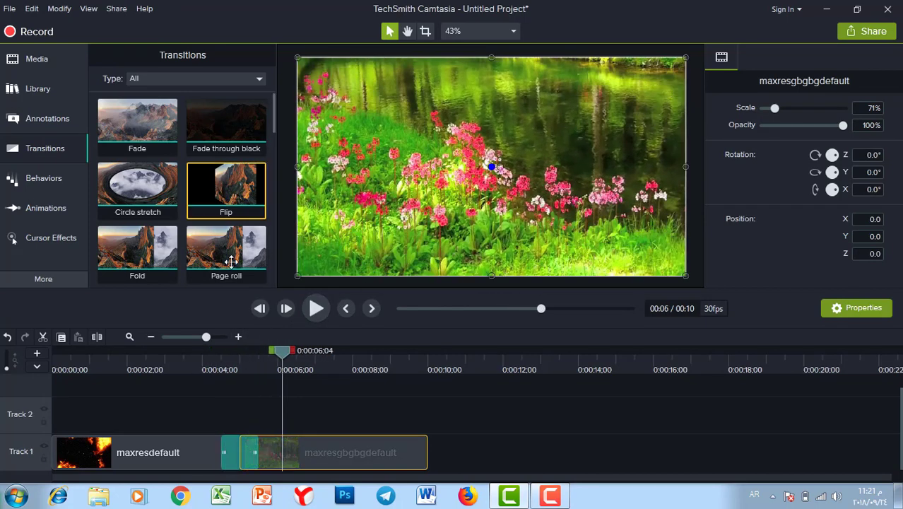
# Try the Page roll transition at the cut between the two clips and play through the cut
pyautogui.moveTo(231, 262); pyautogui.dragTo(244, 457)
pyautogui.click(236, 369)
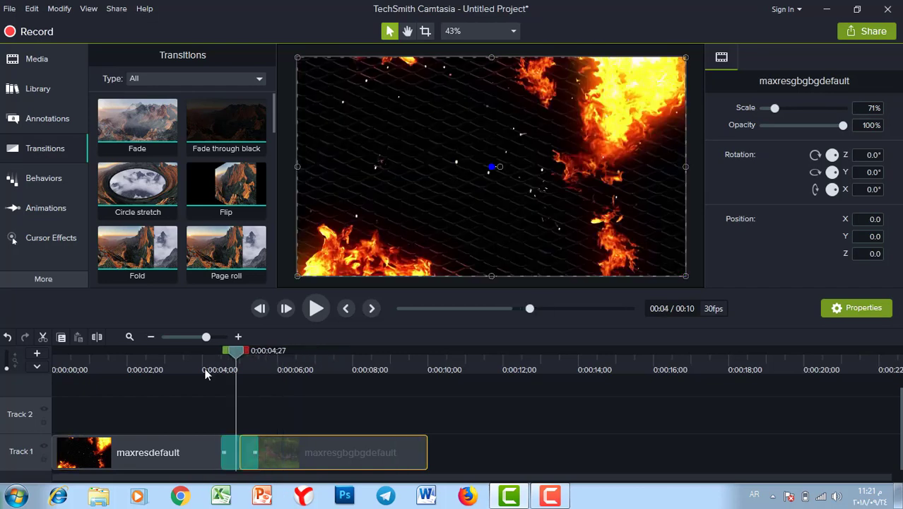
pyautogui.click(194, 371)
pyautogui.click(316, 310)
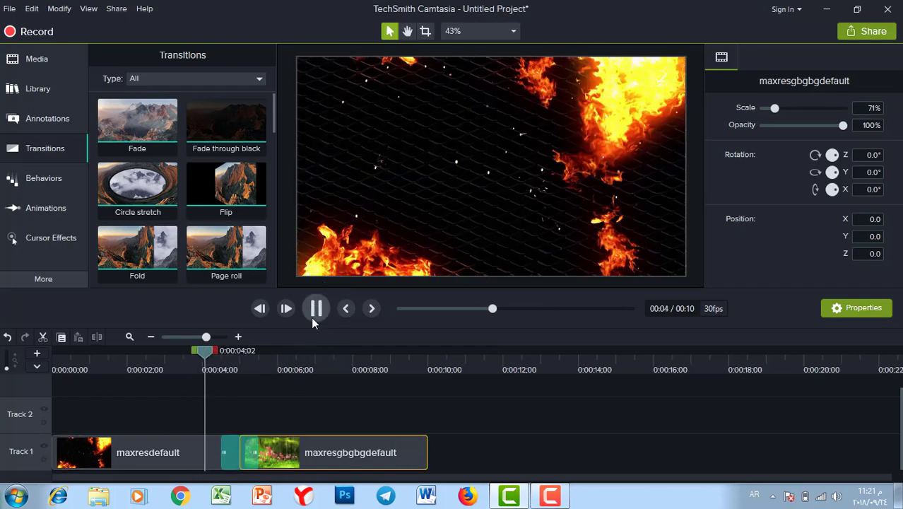
pyautogui.click(314, 310)
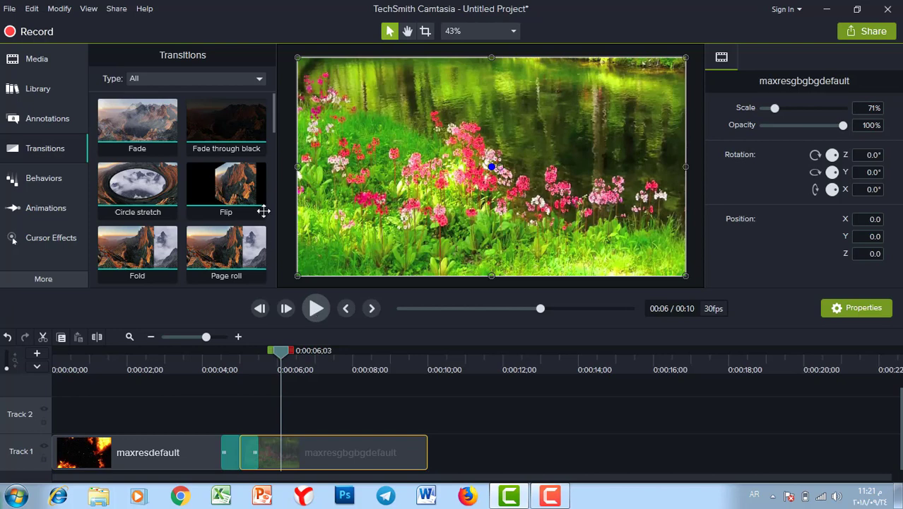
# Append the red-field nature background, nature-hd-background-2.jpg and wallpaper2you_134908.jpg images to the end of Track 1
pyautogui.hotkey('ctrl', '1')
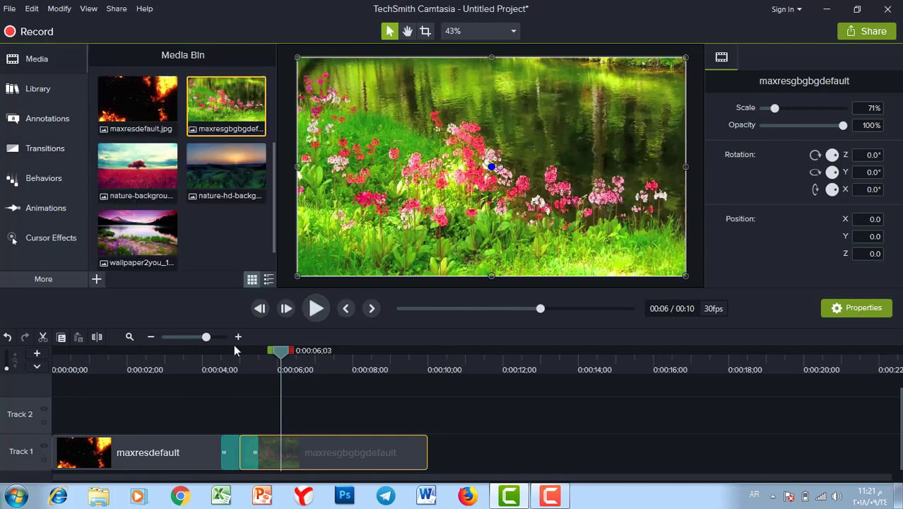
pyautogui.click(151, 338)
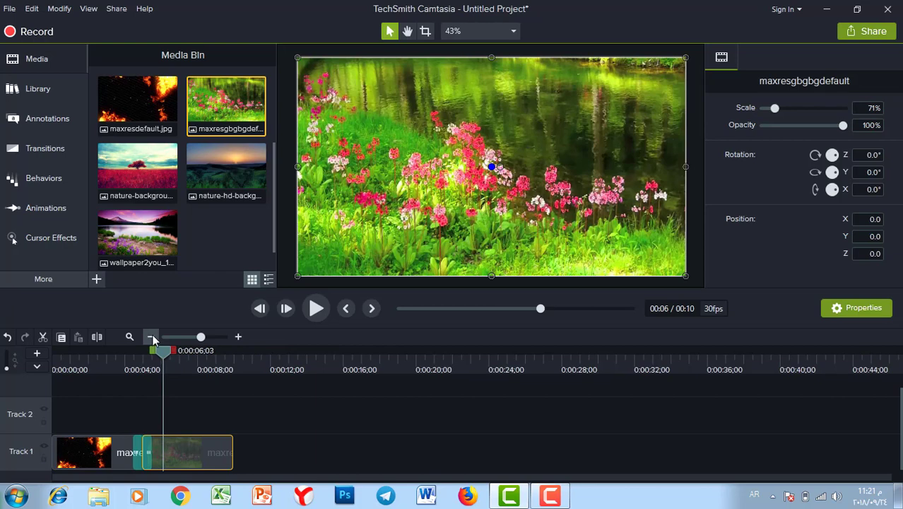
pyautogui.click(151, 338)
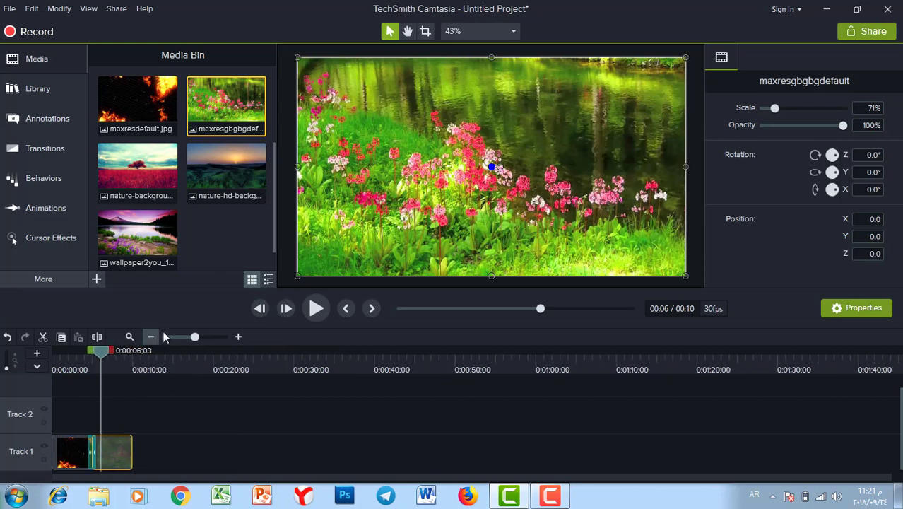
pyautogui.moveTo(152, 170); pyautogui.dragTo(135, 453)
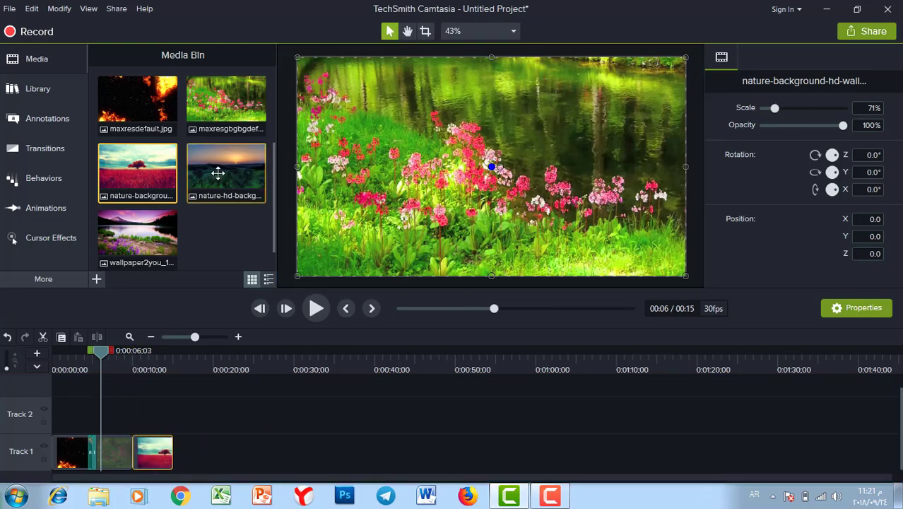
pyautogui.moveTo(218, 174); pyautogui.dragTo(191, 453)
pyautogui.moveTo(138, 237); pyautogui.dragTo(232, 458)
# Append the farcry_3, Hd-Backgrounds, Brick-wallpaper and 36740516-background images in that order to the end of Track 1
pyautogui.moveTo(270, 211); pyautogui.dragTo(288, 123)
pyautogui.moveTo(137, 168); pyautogui.dragTo(256, 459)
pyautogui.moveTo(226, 170); pyautogui.dragTo(297, 460)
pyautogui.moveTo(240, 120); pyautogui.dragTo(357, 454)
pyautogui.moveTo(137, 95); pyautogui.dragTo(384, 456)
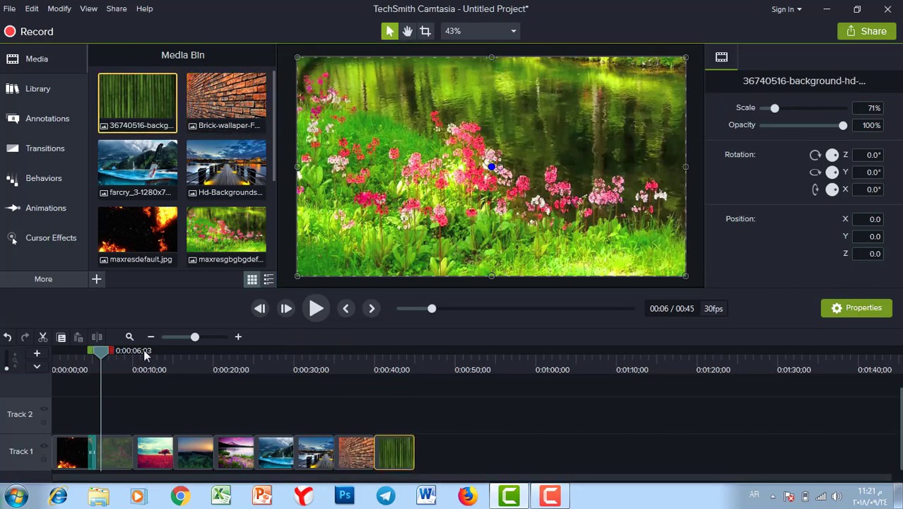
# Add a Slide left transition between the second and third clips and a Ripple transition between the third and fourth
pyautogui.click(43, 149)
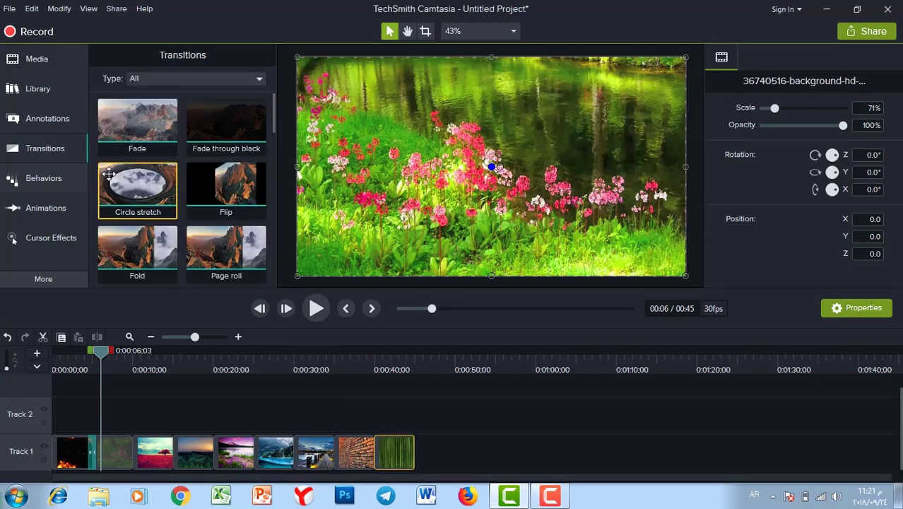
pyautogui.scroll(-5, 276, 146)
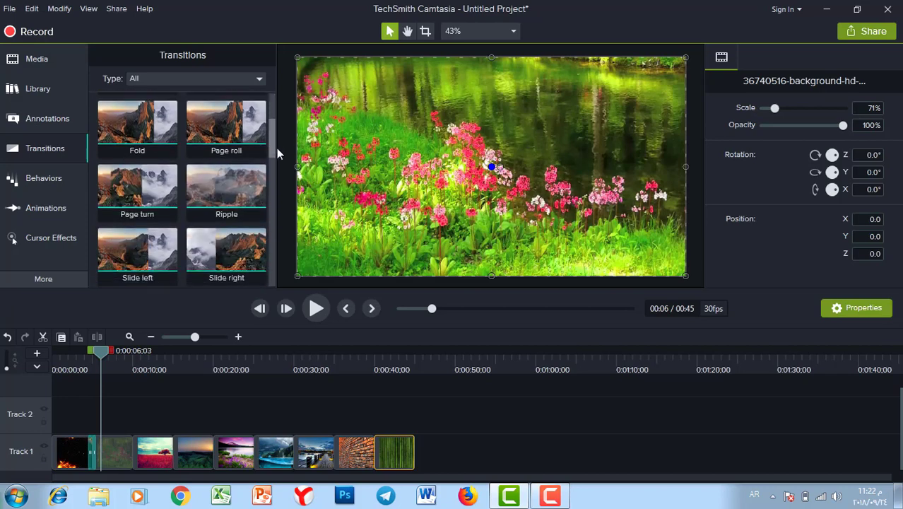
pyautogui.scroll(-3, 279, 159)
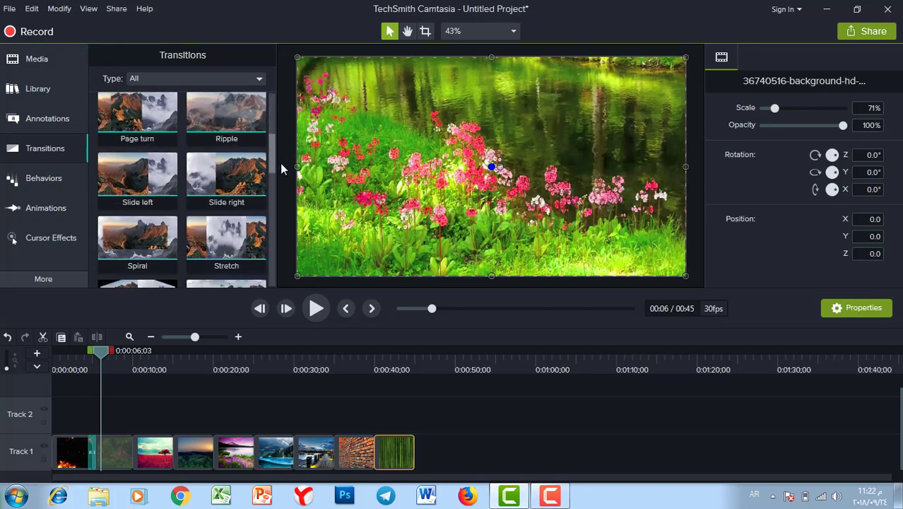
pyautogui.moveTo(132, 178); pyautogui.dragTo(140, 452)
pyautogui.moveTo(237, 117); pyautogui.dragTo(243, 453)
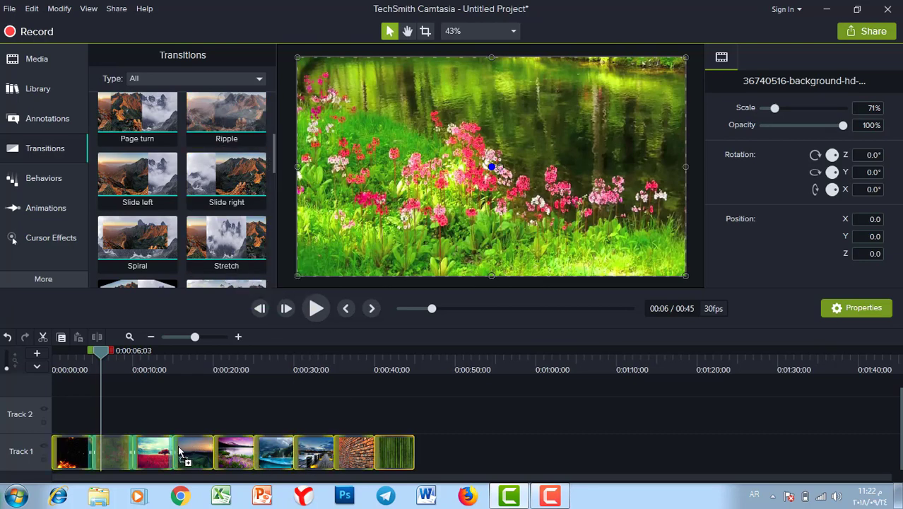
pyautogui.moveTo(180, 452); pyautogui.dragTo(180, 452)
# Add a Pixelate transition between the fourth and fifth clips and a Radial blur transition between the fifth and sixth
pyautogui.moveTo(275, 153); pyautogui.dragTo(278, 195)
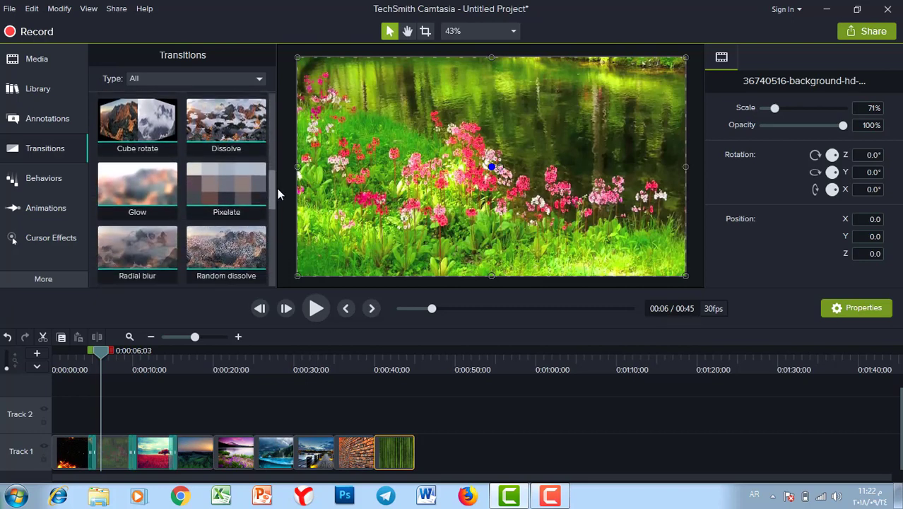
pyautogui.moveTo(216, 172); pyautogui.dragTo(216, 453)
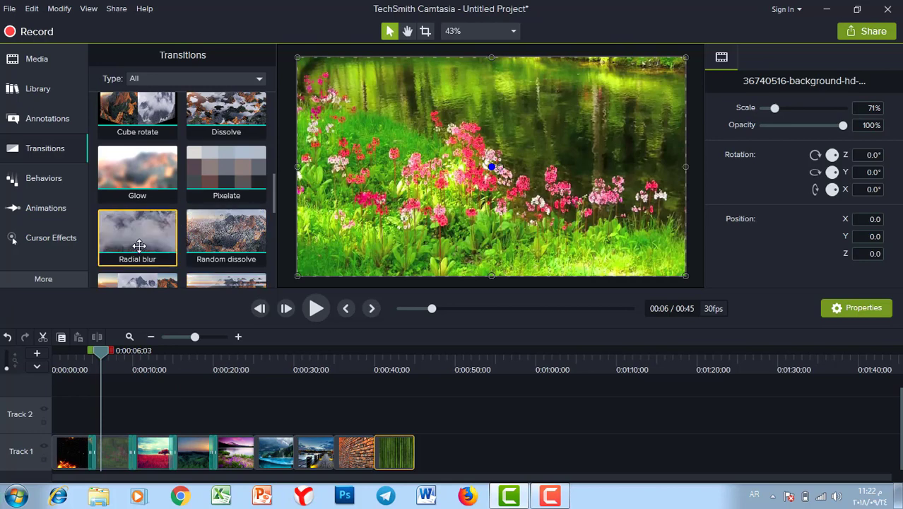
pyautogui.moveTo(133, 245); pyautogui.dragTo(252, 457)
# Add a Blinds transition between the sixth and seventh clips and a Random bars transition between the seventh and eighth
pyautogui.moveTo(273, 197); pyautogui.dragTo(273, 219)
pyautogui.moveTo(226, 190); pyautogui.dragTo(297, 455)
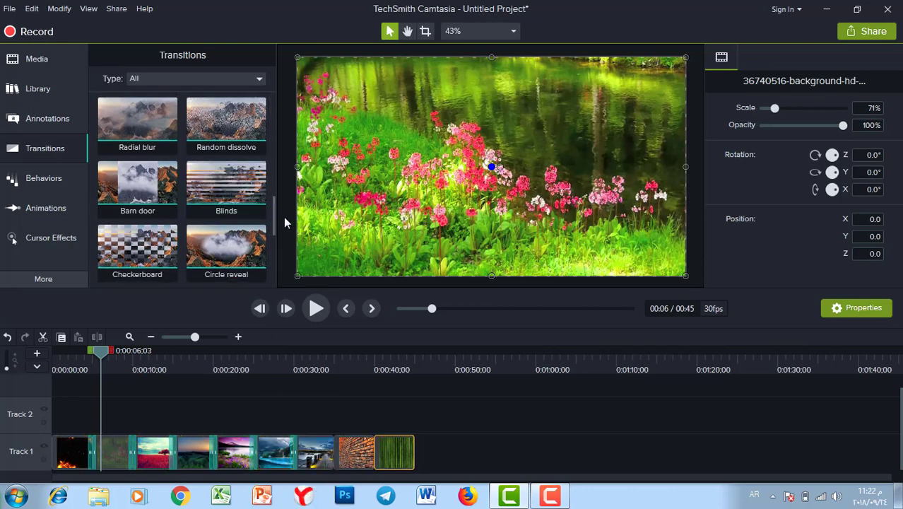
pyautogui.moveTo(272, 211); pyautogui.dragTo(280, 272)
pyautogui.moveTo(138, 192); pyautogui.dragTo(332, 458)
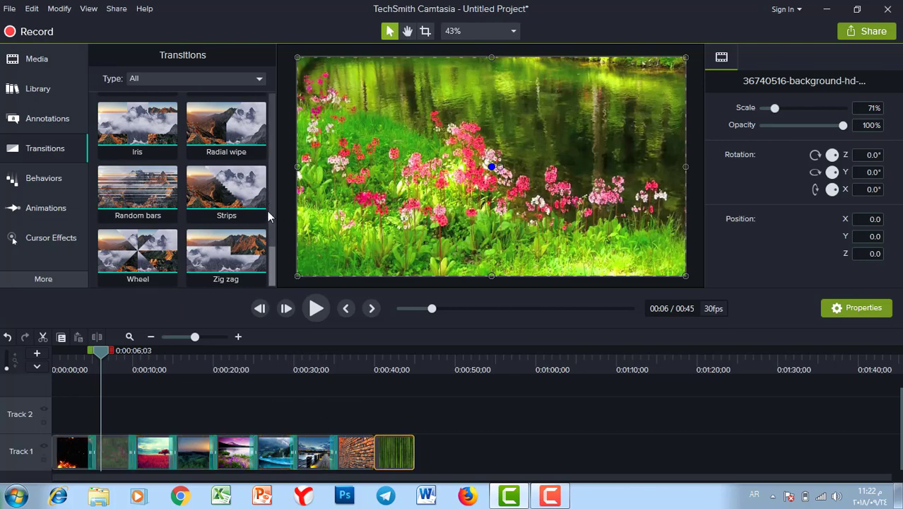
# Add a Fade transition between the eighth and ninth clips on Track 1
pyautogui.scroll(-1, 275, 267)
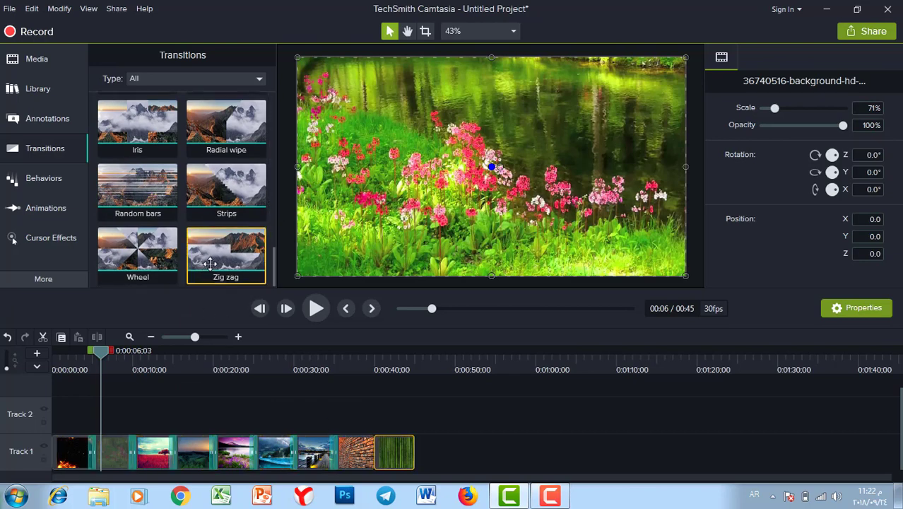
pyautogui.moveTo(270, 268); pyautogui.dragTo(285, 102)
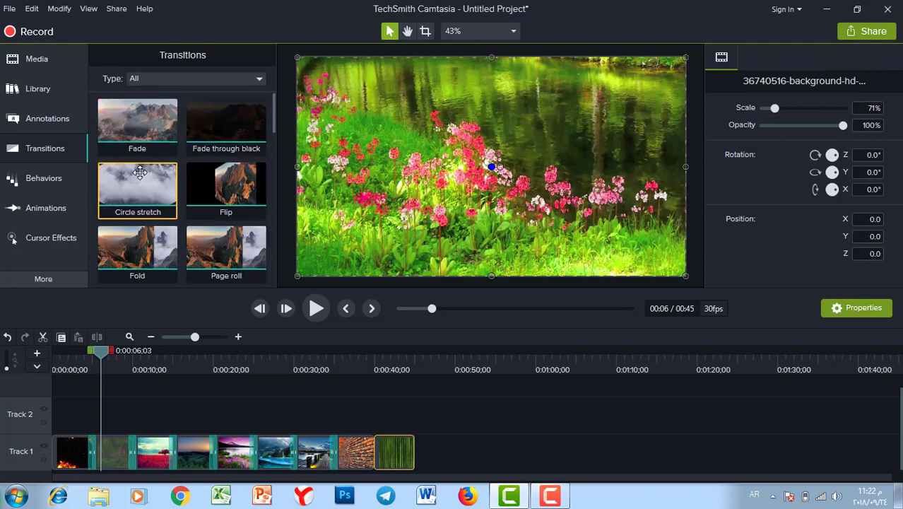
pyautogui.moveTo(138, 125); pyautogui.dragTo(366, 465)
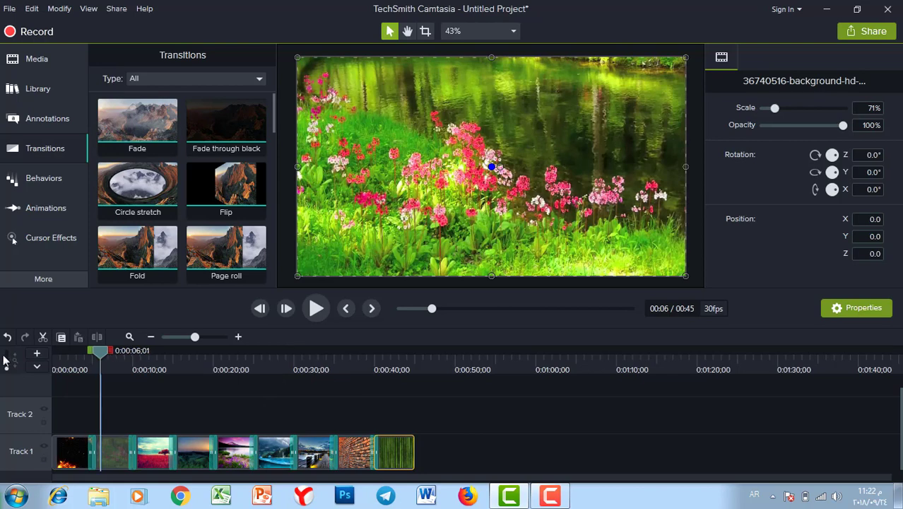
# Play the slideshow from the beginning and preview the transitions between its clips, skipping ahead along the timeline, and return to the start
pyautogui.moveTo(101, 350); pyautogui.dragTo(53, 351)
pyautogui.click(55, 353)
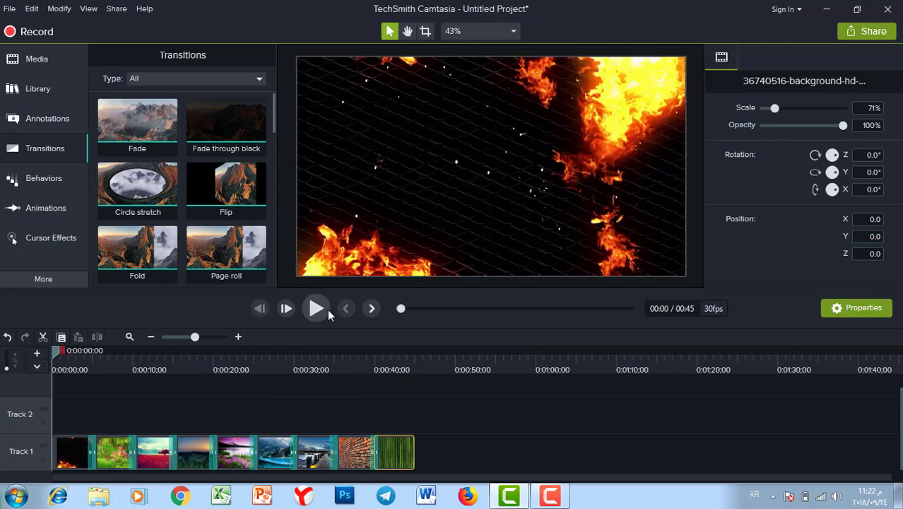
pyautogui.click(327, 309)
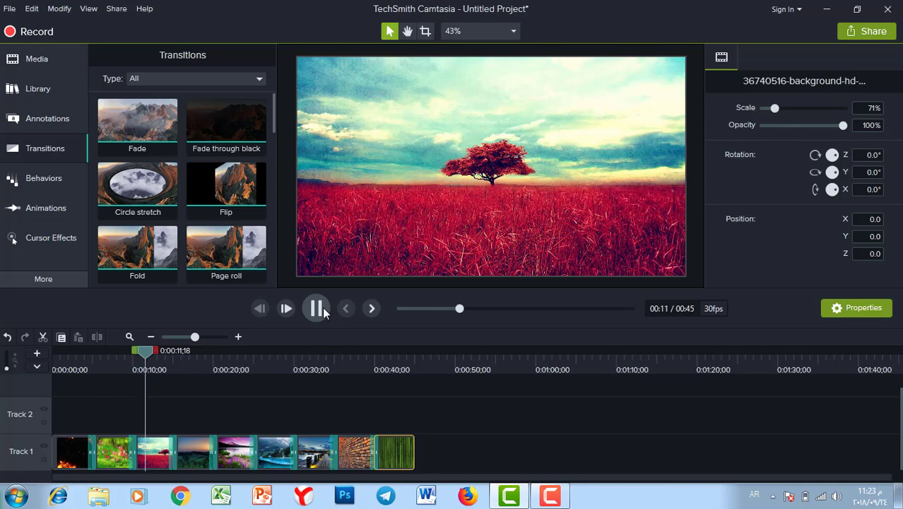
pyautogui.moveTo(187, 353); pyautogui.dragTo(159, 354)
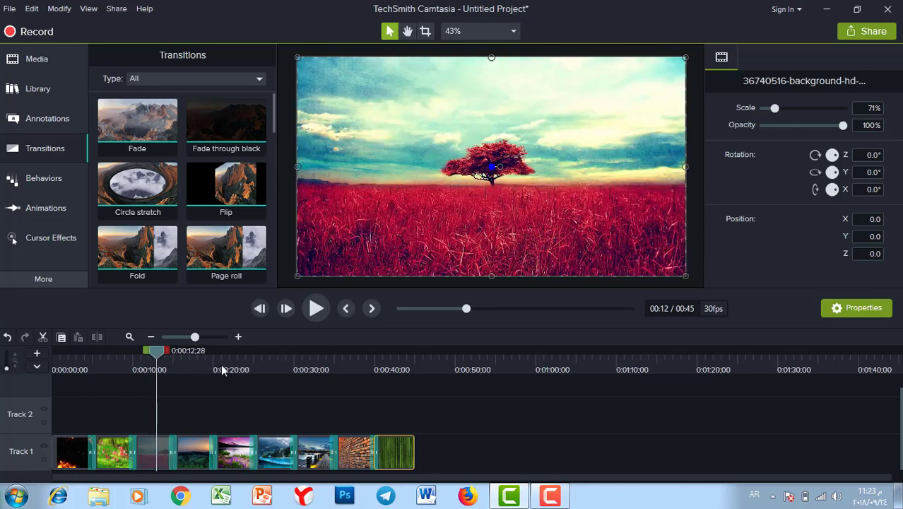
pyautogui.click(196, 363)
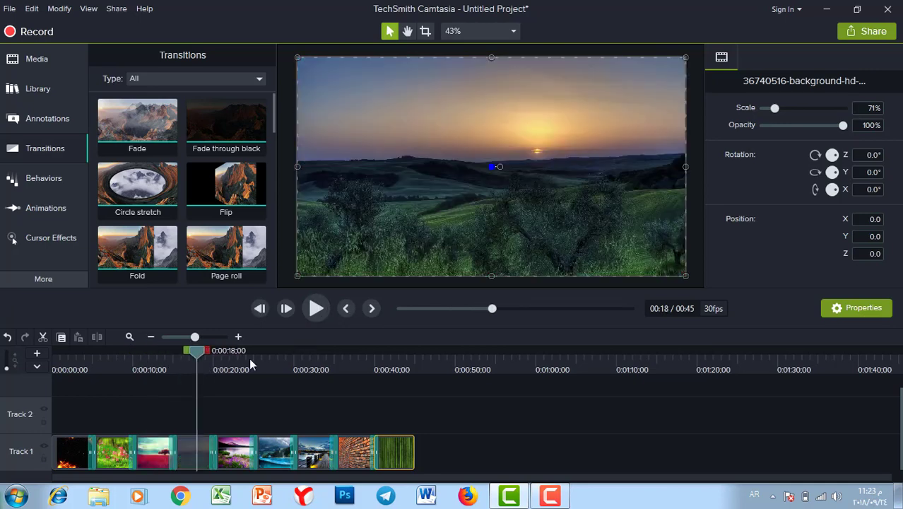
pyautogui.click(316, 309)
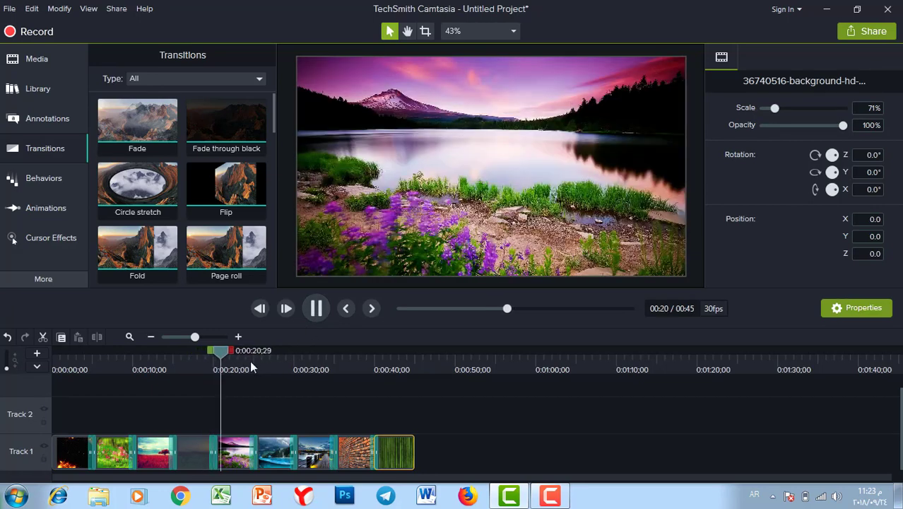
pyautogui.click(244, 364)
pyautogui.click(317, 310)
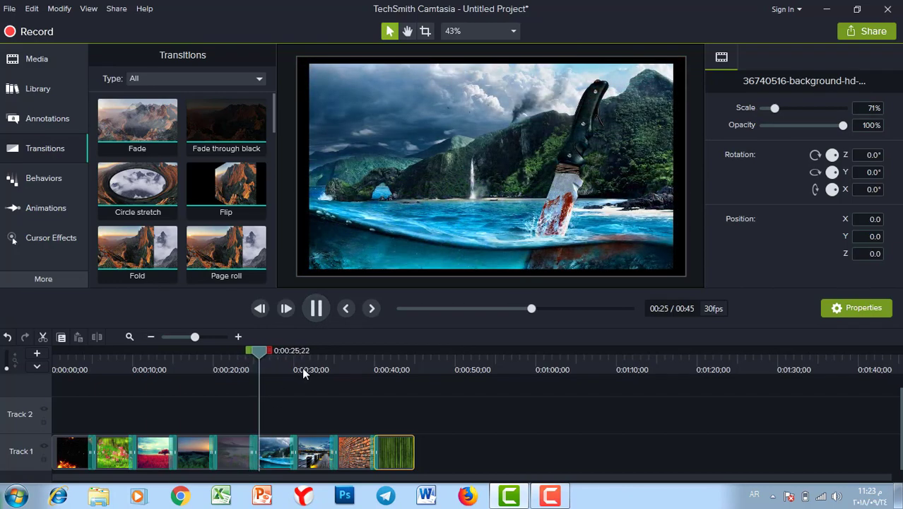
pyautogui.click(290, 360)
pyautogui.click(316, 310)
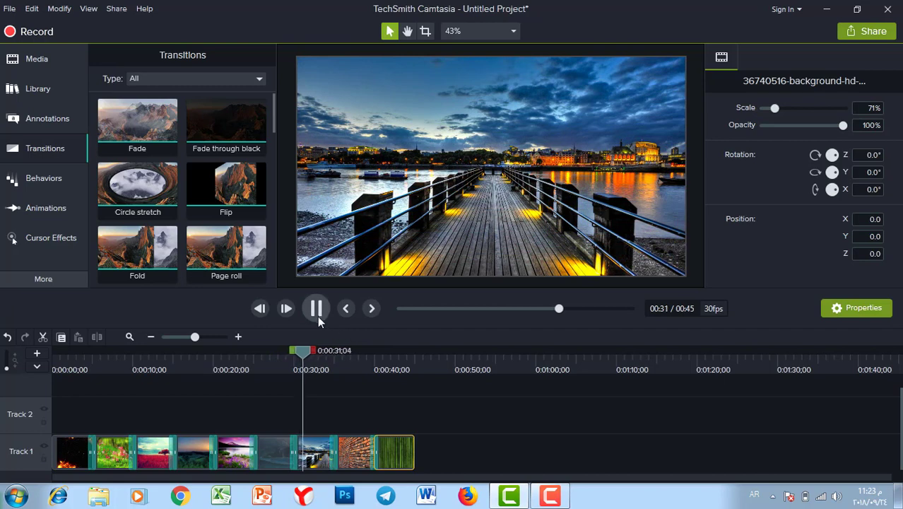
pyautogui.click(320, 363)
pyautogui.moveTo(306, 350); pyautogui.dragTo(12, 358)
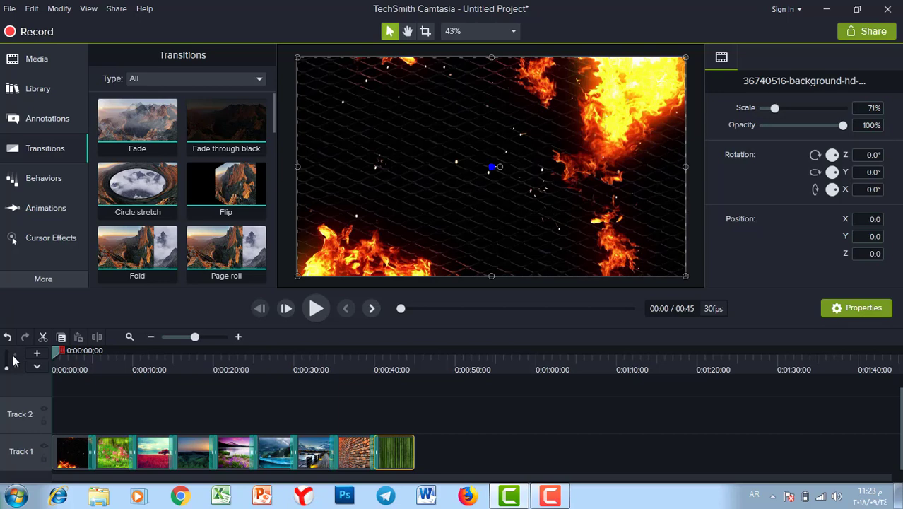
# Add all nine Media Bin images to Track 1 at 0:00:51;24, leaving a gap after the first slideshow, and deselect them
pyautogui.moveTo(57, 353); pyautogui.dragTo(472, 377)
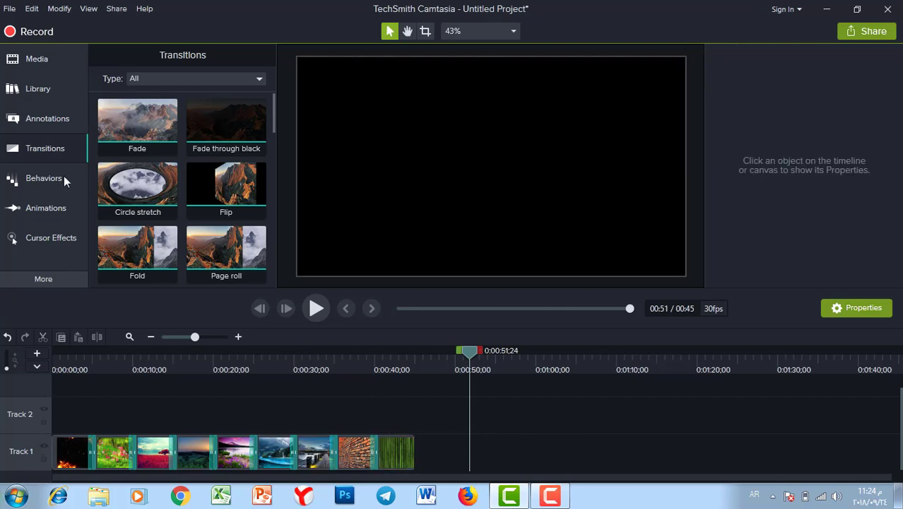
pyautogui.click(37, 62)
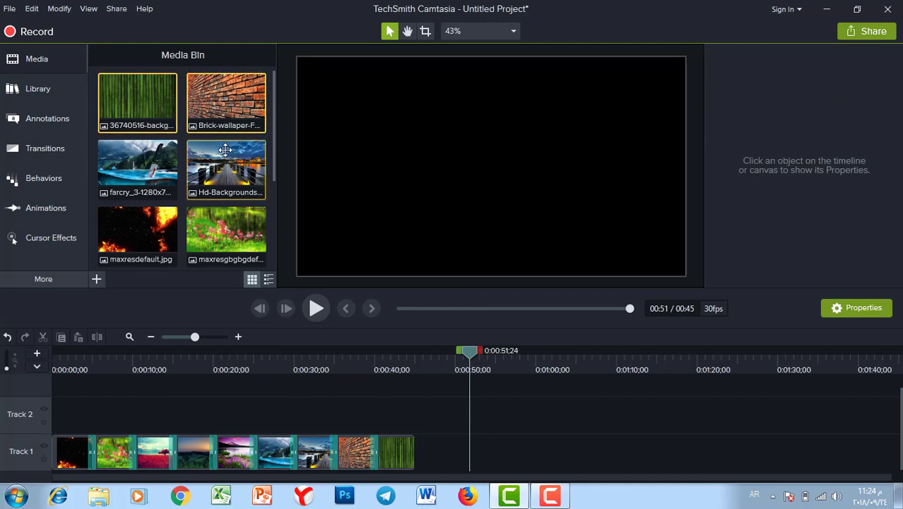
pyautogui.keyDown('shift'); pyautogui.click(228, 225); pyautogui.keyUp('shift')
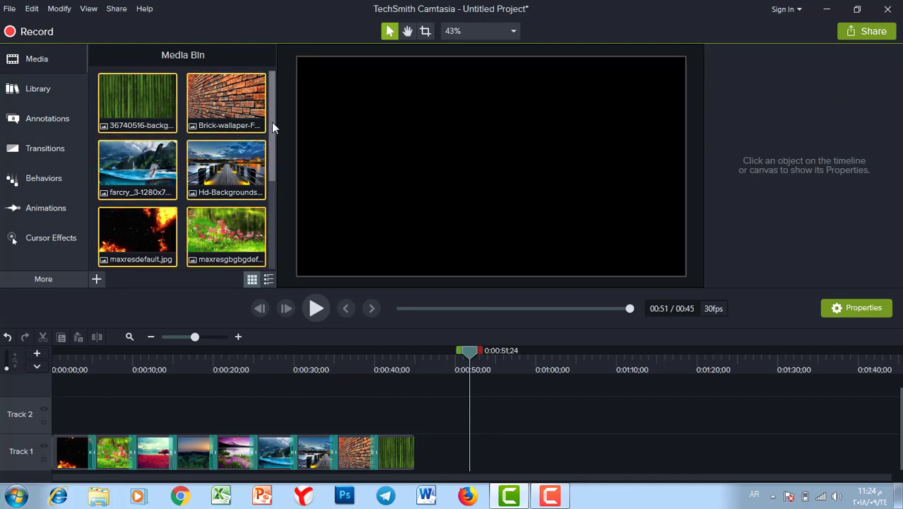
pyautogui.moveTo(272, 121); pyautogui.dragTo(246, 182)
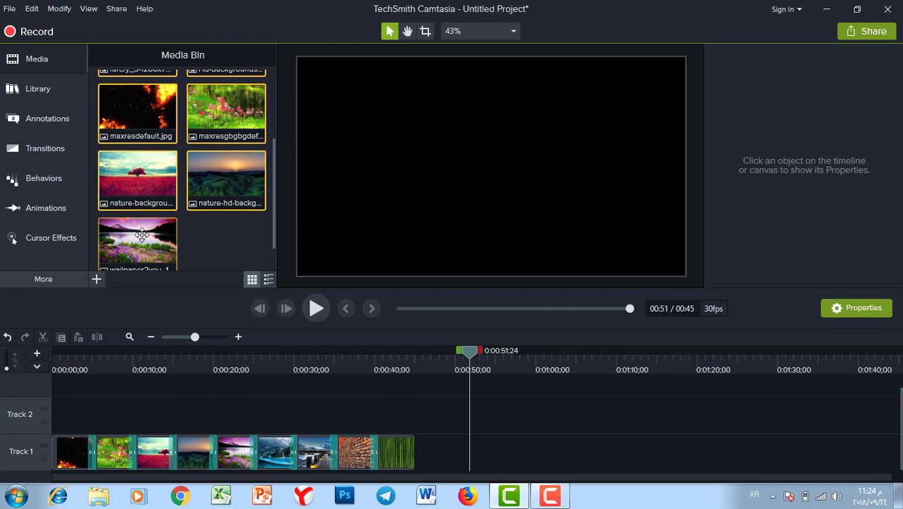
pyautogui.scroll(-1, 212, 185)
pyautogui.scroll(-1, 275, 195)
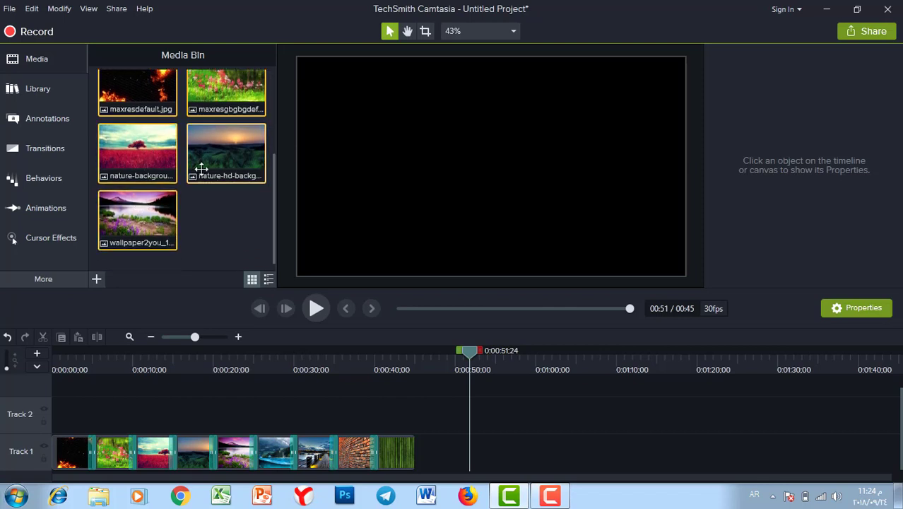
pyautogui.rightClick(152, 155)
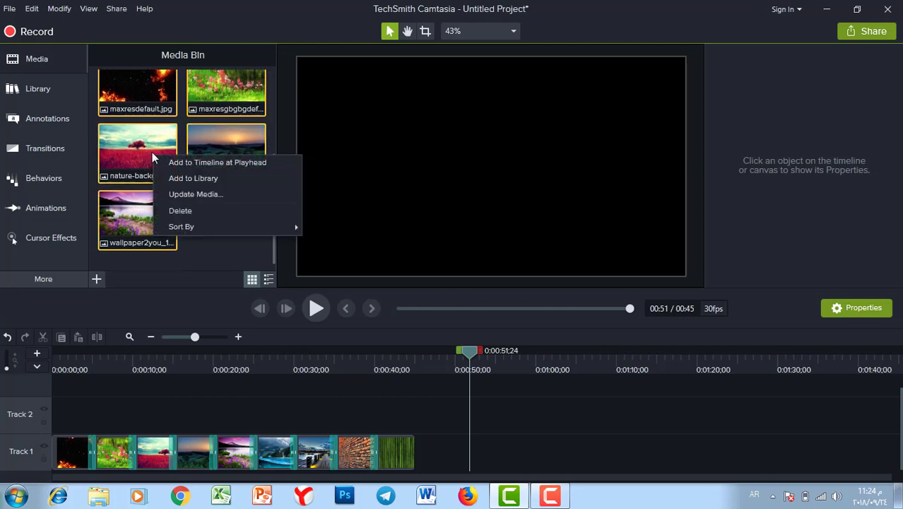
pyautogui.click(203, 162)
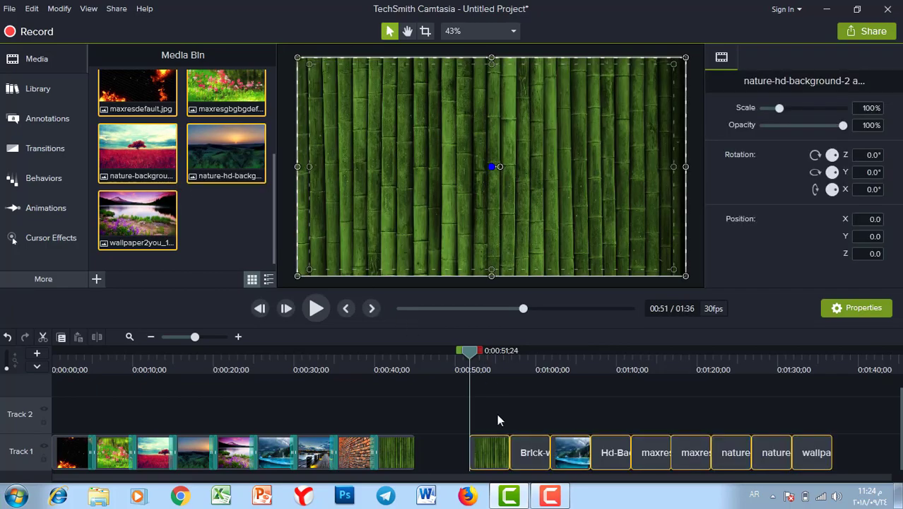
pyautogui.click(64, 410)
pyautogui.moveTo(18, 395); pyautogui.dragTo(468, 412)
pyautogui.scroll(3, 182, 170)
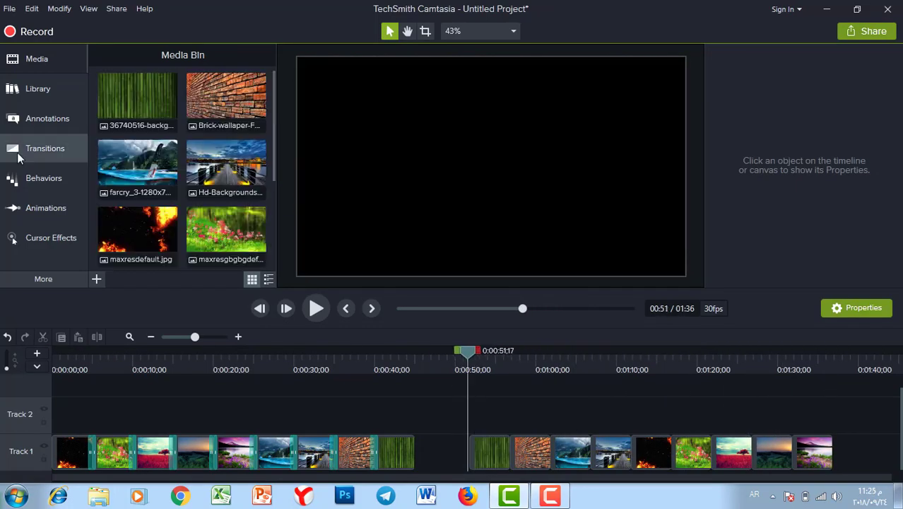
# Add a white filled rectangle to Track 2 above the second slideshow's first two images and enlarge it to cover the whole canvas
pyautogui.click(33, 113)
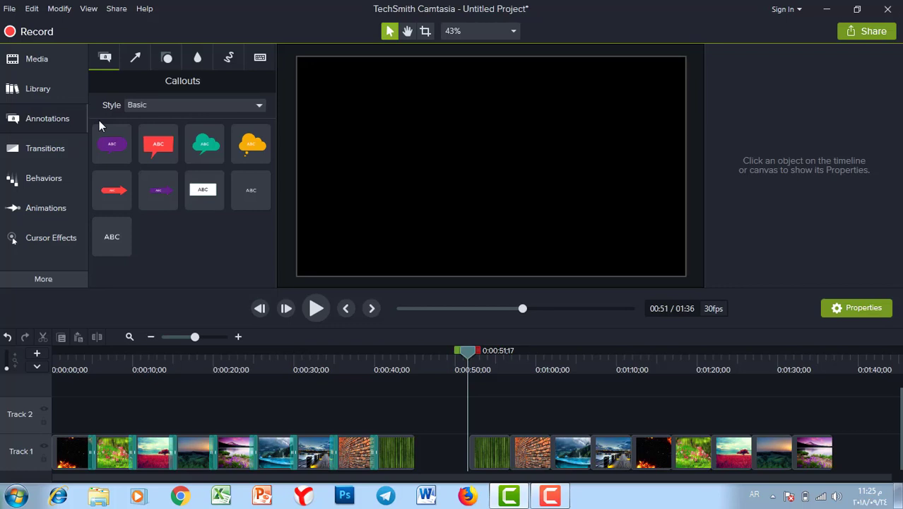
pyautogui.click(166, 58)
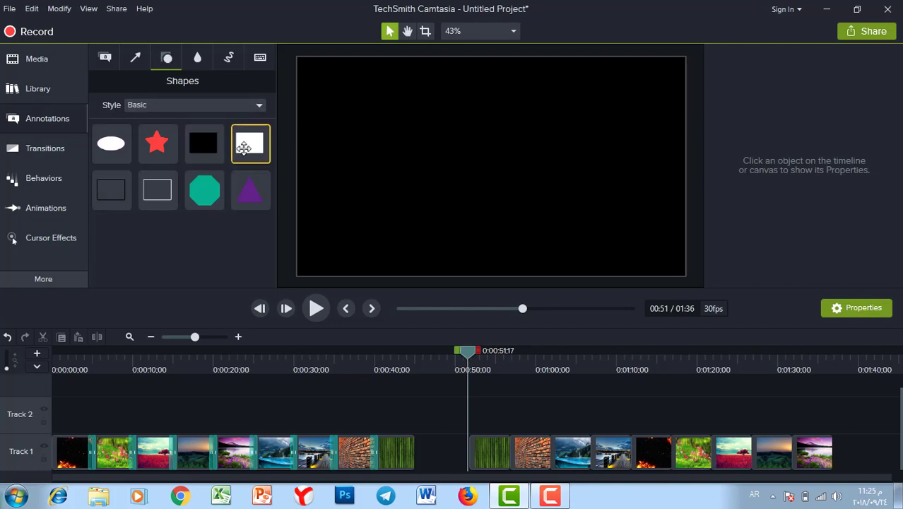
pyautogui.moveTo(249, 143); pyautogui.dragTo(494, 420)
pyautogui.moveTo(525, 142); pyautogui.dragTo(686, 57)
pyautogui.moveTo(457, 190); pyautogui.dragTo(297, 276)
# Position the playhead at 0:00:56;10 and move the white rectangle just outside the canvas's right edge
pyautogui.moveTo(471, 359); pyautogui.dragTo(506, 354)
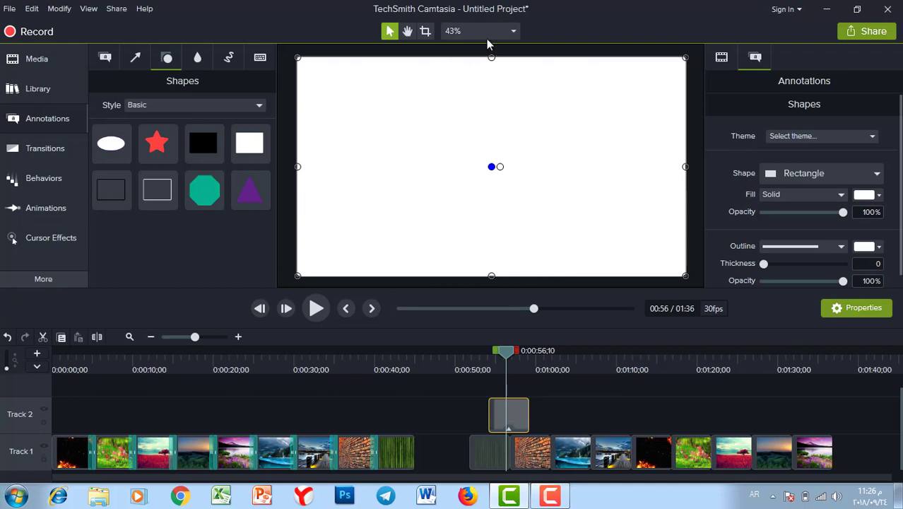
pyautogui.click(501, 32)
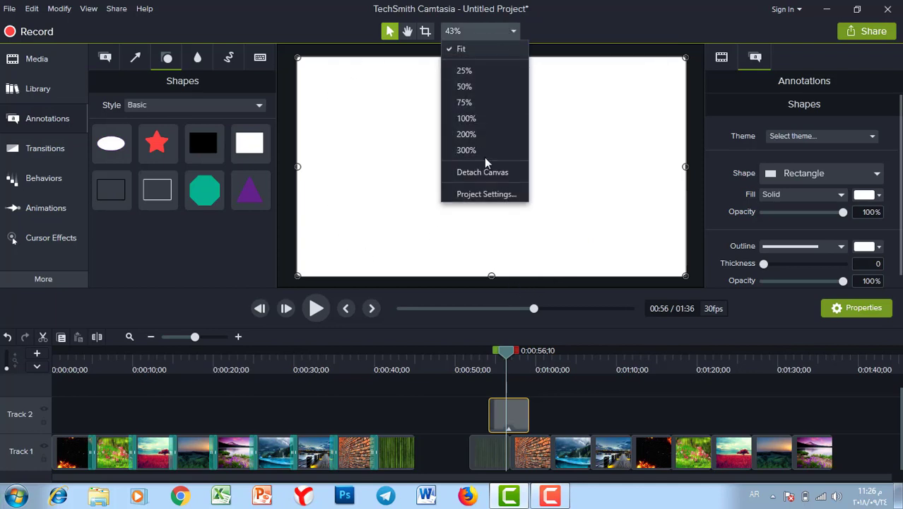
pyautogui.click(473, 85)
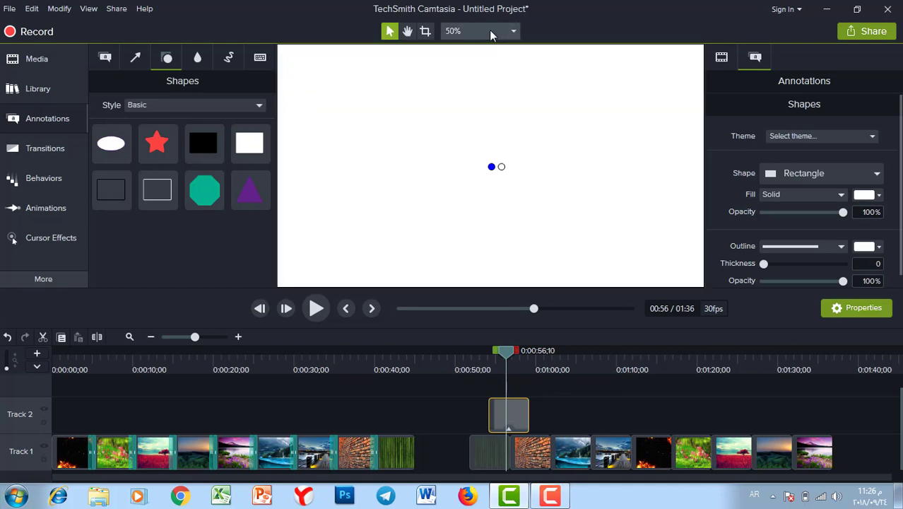
pyautogui.click(487, 32)
pyautogui.click(478, 70)
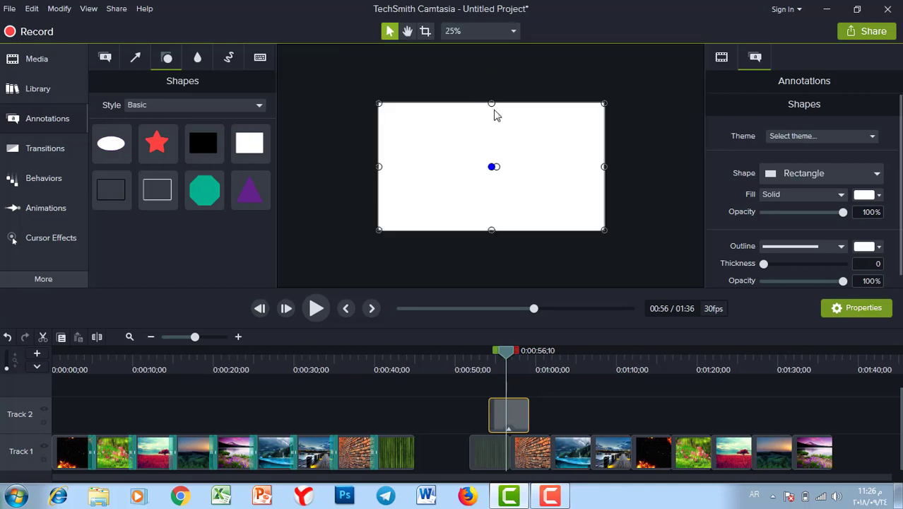
pyautogui.click(633, 162)
pyautogui.click(561, 144)
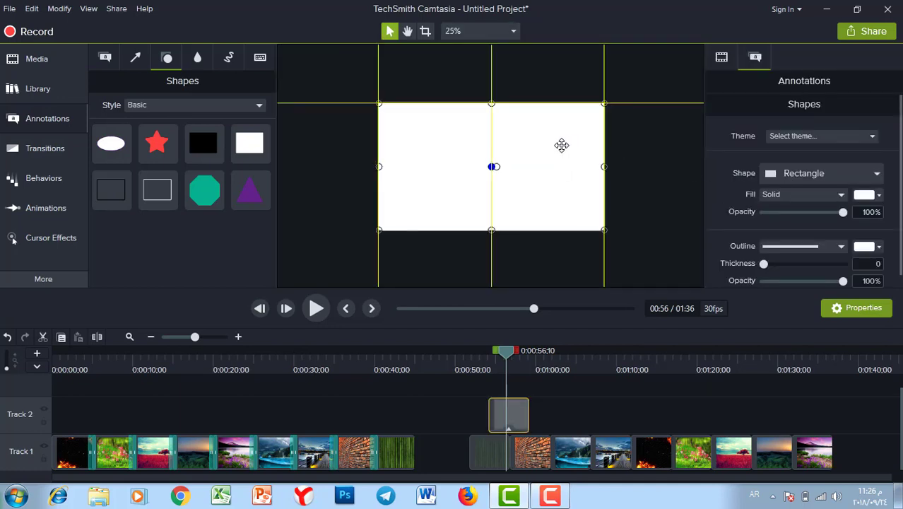
pyautogui.moveTo(561, 145); pyautogui.dragTo(598, 165)
pyautogui.moveTo(412, 145); pyautogui.dragTo(440, 145)
pyautogui.moveTo(504, 145); pyautogui.dragTo(452, 143)
pyautogui.moveTo(339, 147); pyautogui.dragTo(672, 143)
pyautogui.moveTo(590, 139); pyautogui.dragTo(625, 141)
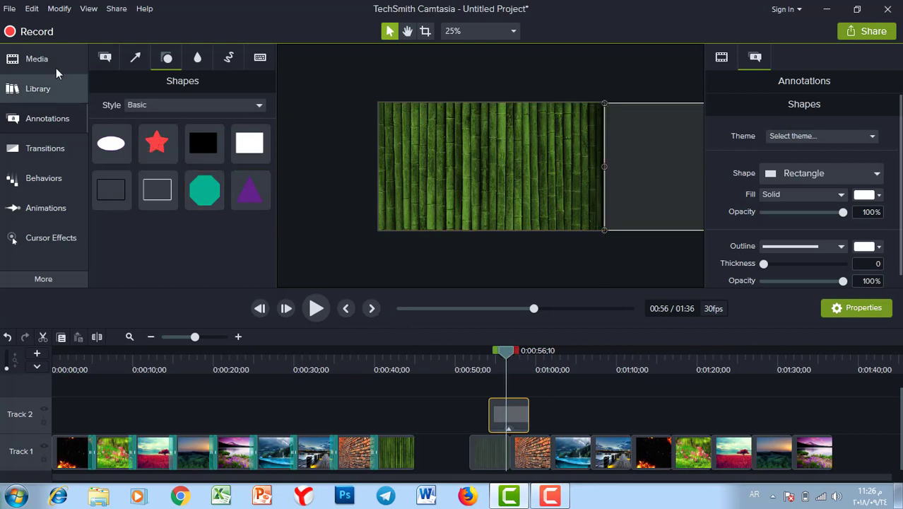
# Add an animation to the rectangle clip and set its end position just outside the canvas's left edge
pyautogui.click(31, 212)
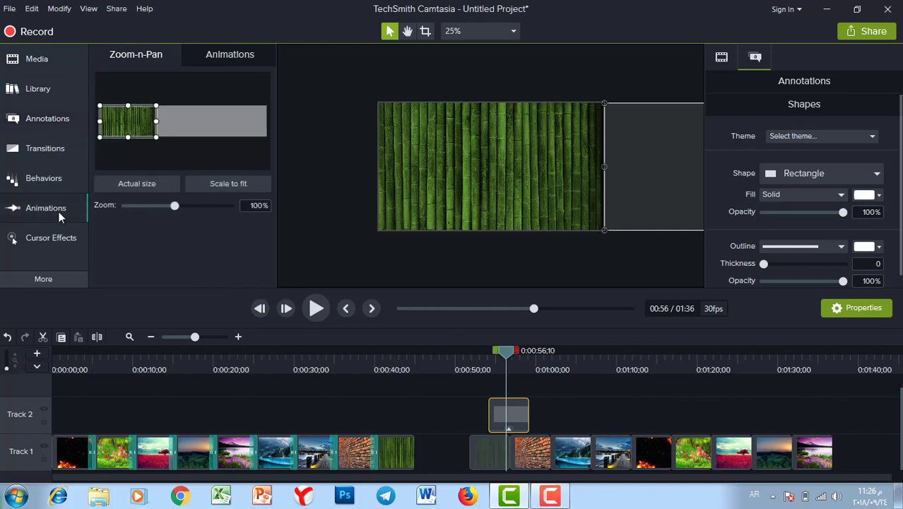
pyautogui.click(230, 57)
pyautogui.moveTo(183, 173); pyautogui.dragTo(514, 422)
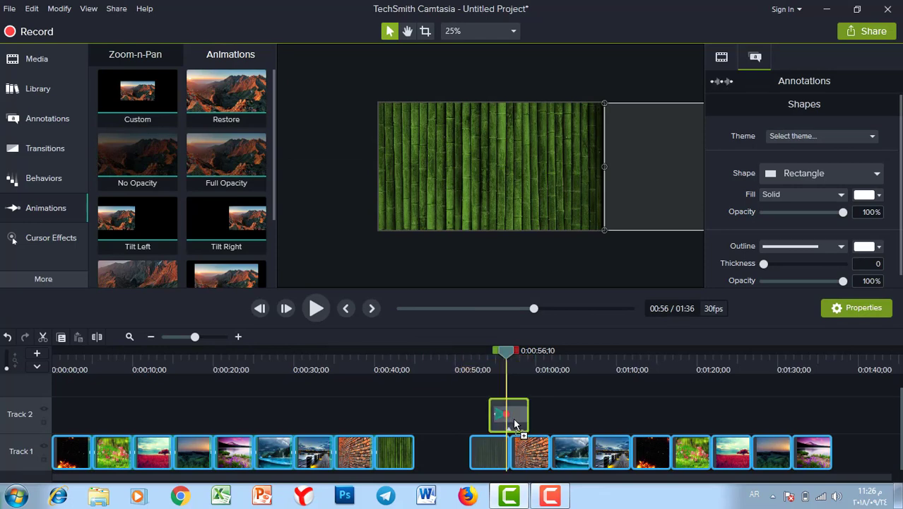
pyautogui.moveTo(661, 150); pyautogui.dragTo(333, 153)
pyautogui.moveTo(573, 150); pyautogui.dragTo(342, 151)
pyautogui.moveTo(405, 145); pyautogui.dragTo(319, 150)
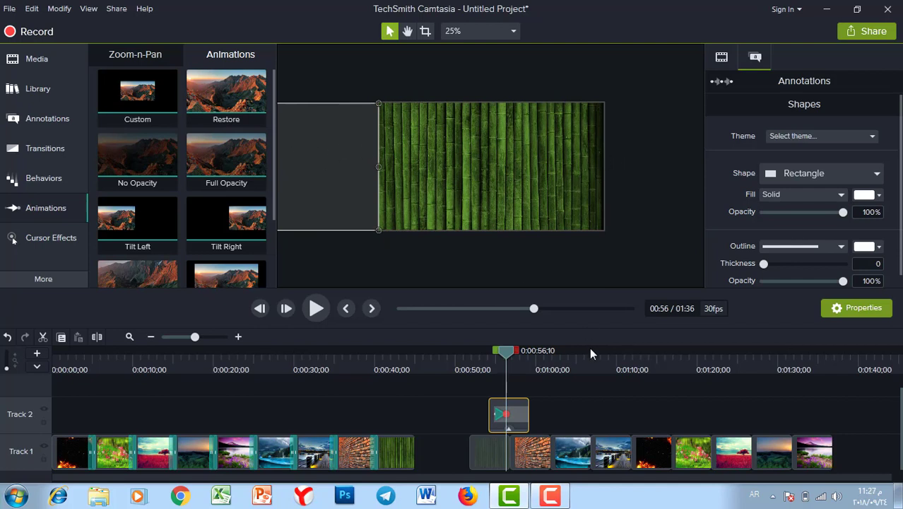
# Play the timeline from 0:00:52;19 to preview the white rectangle sweeping across the bamboo image
pyautogui.moveTo(507, 354); pyautogui.dragTo(480, 356)
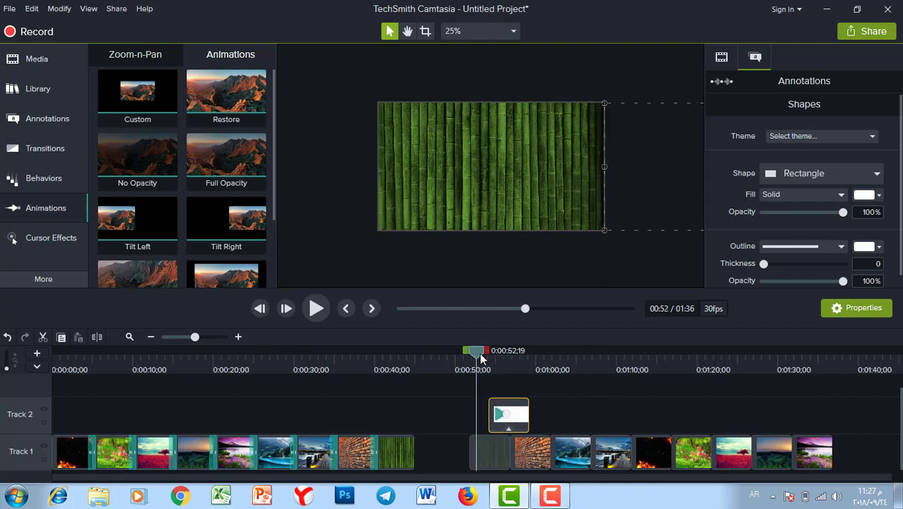
pyautogui.press('space')
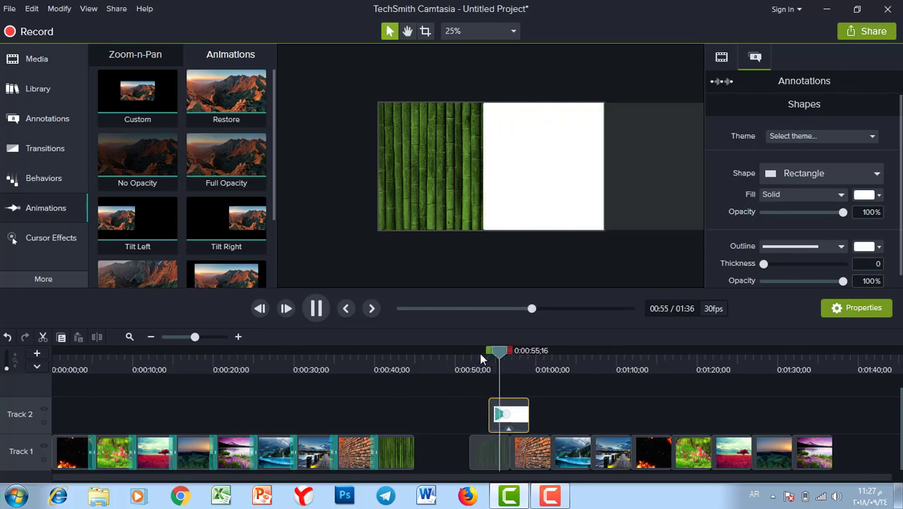
pyautogui.press('space')
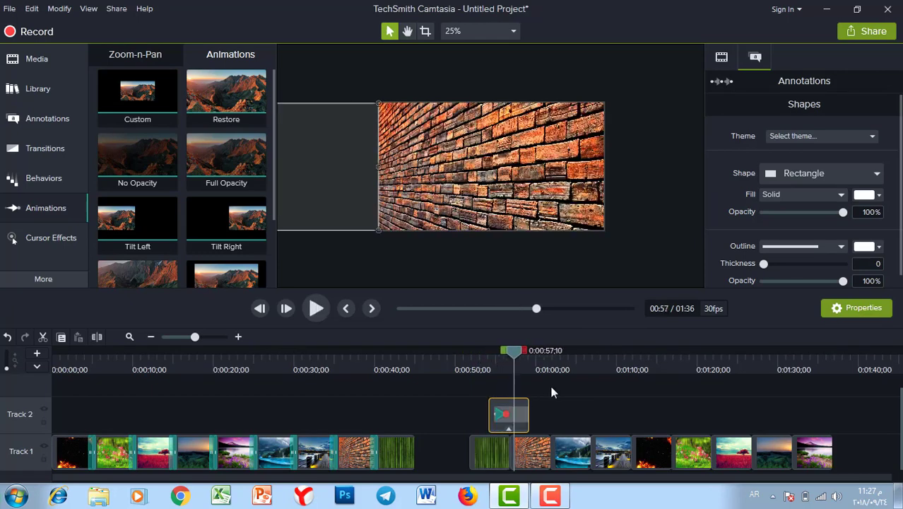
# Move the white rectangle clip later on Track 2 so its sweep crosses the bamboo-to-brick cut, and preview it from 0:00:55;01
pyautogui.click(238, 337)
pyautogui.click(239, 337)
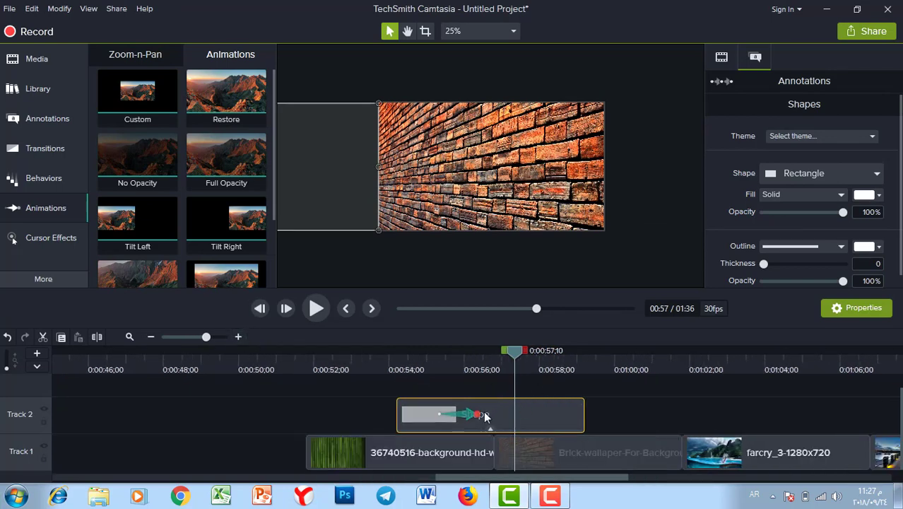
pyautogui.moveTo(513, 357); pyautogui.dragTo(475, 356)
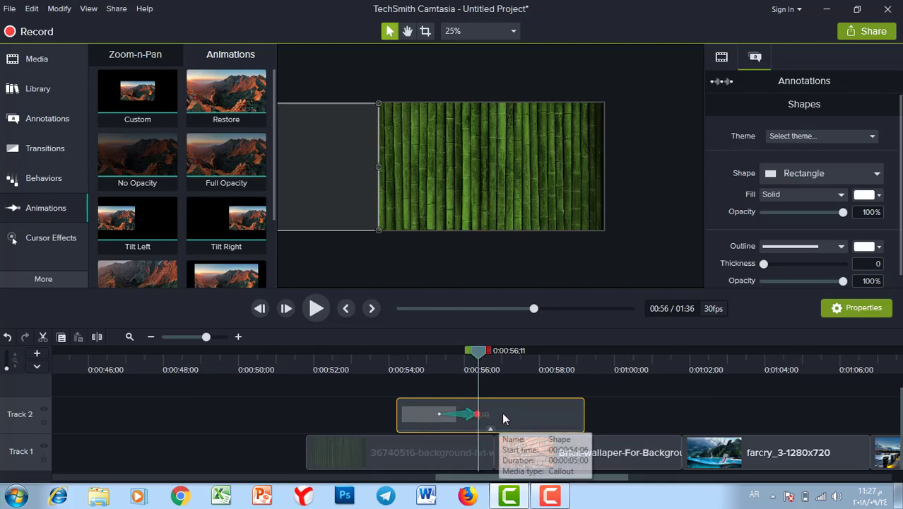
pyautogui.moveTo(501, 412); pyautogui.dragTo(529, 413)
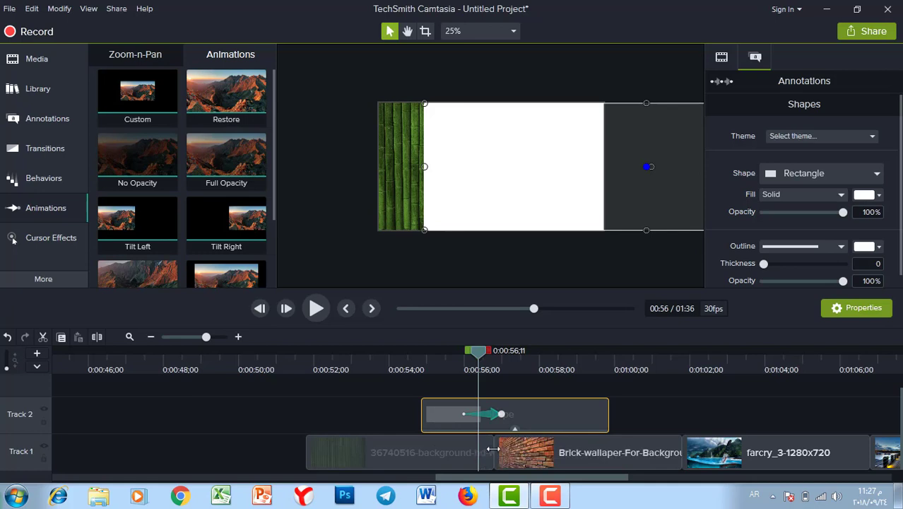
pyautogui.moveTo(480, 353); pyautogui.dragTo(427, 358)
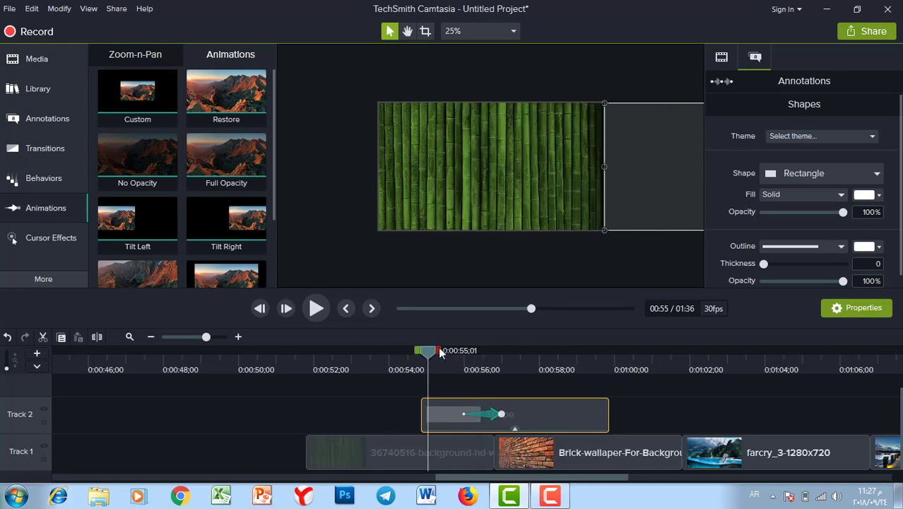
pyautogui.press('space')
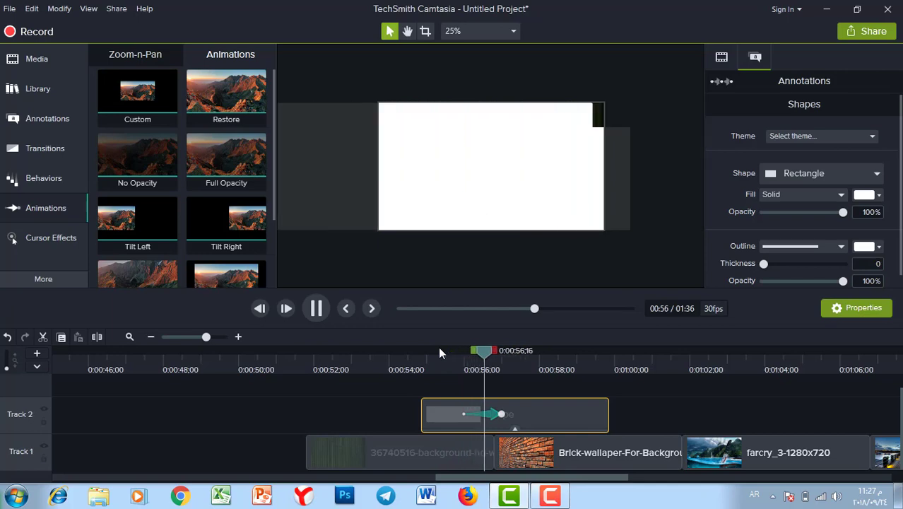
# Nudge the white rectangle clip slightly later on Track 2 and replay the sweep across the bamboo-to-brick cut
pyautogui.moveTo(526, 411); pyautogui.dragTo(533, 412)
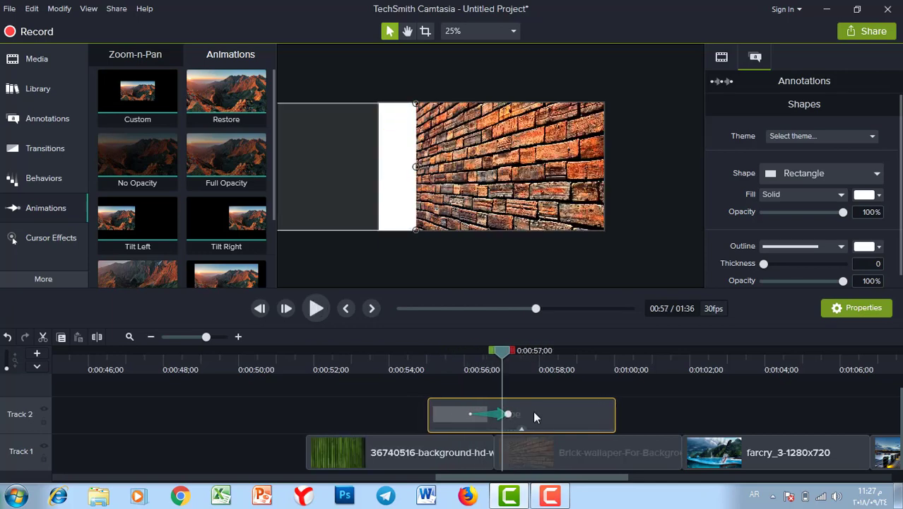
pyautogui.moveTo(501, 351); pyautogui.dragTo(443, 356)
pyautogui.press('space')
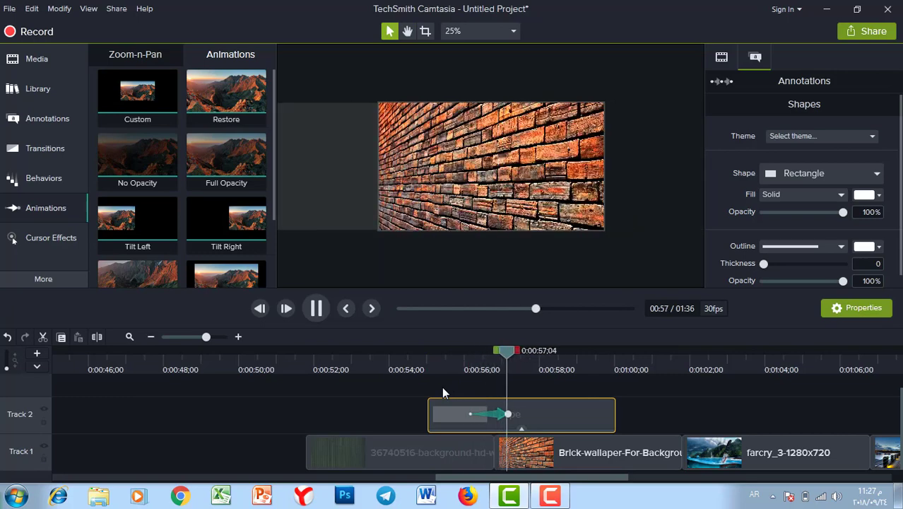
pyautogui.press('space')
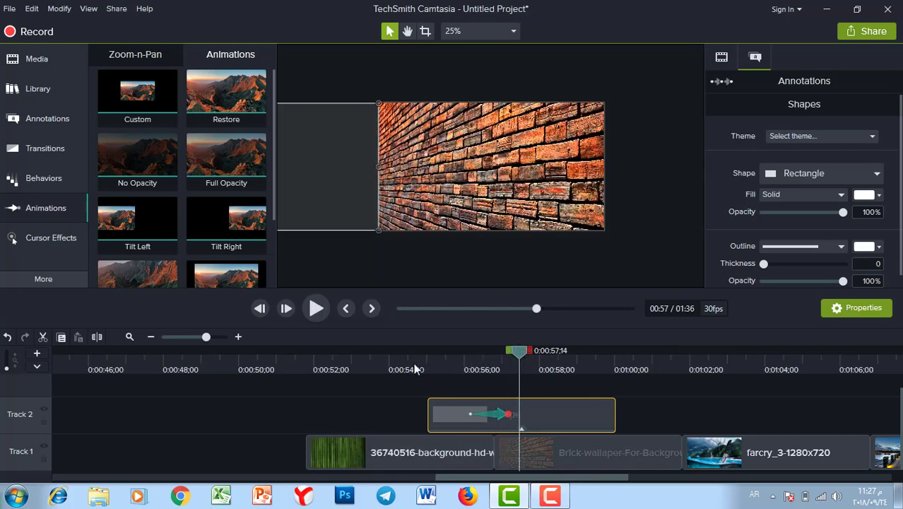
# Trim the end of the white rectangle clip on Track 2 to just after its sweep animation finishes
pyautogui.moveTo(434, 365); pyautogui.dragTo(537, 369)
pyautogui.moveTo(510, 478); pyautogui.dragTo(560, 477)
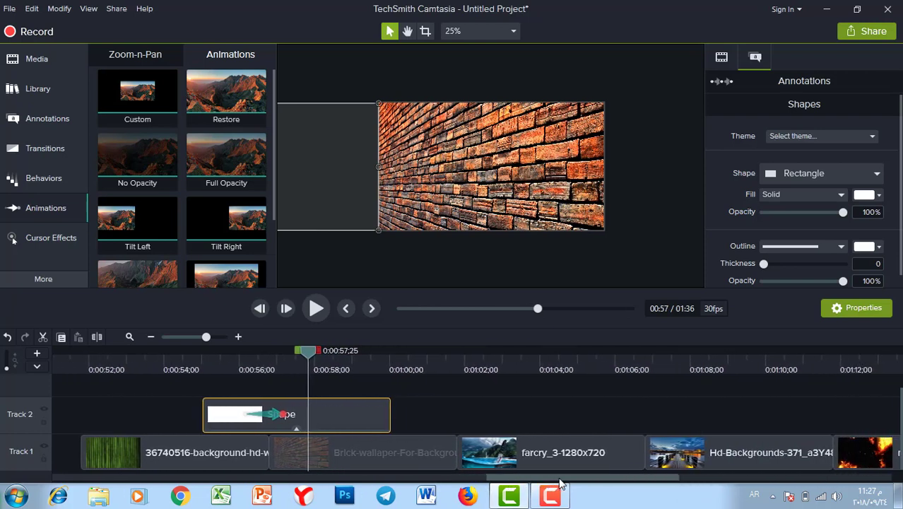
pyautogui.click(425, 414)
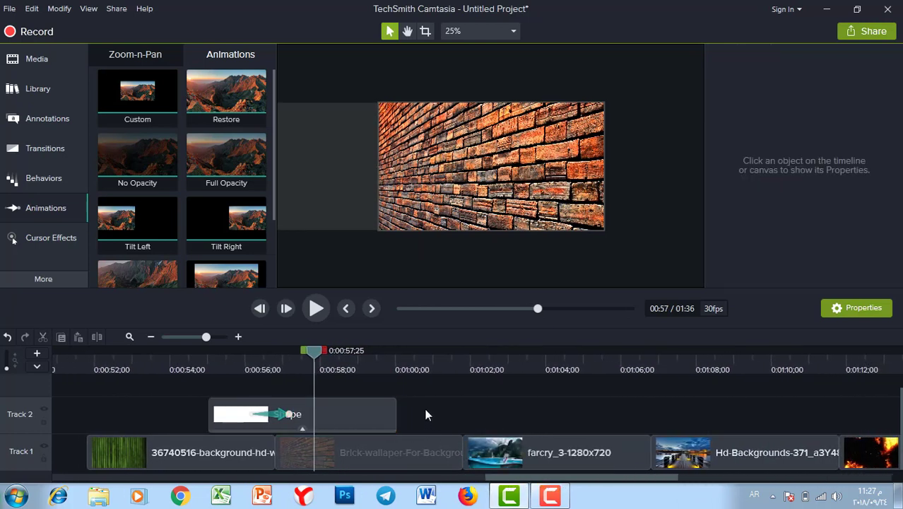
pyautogui.moveTo(396, 416); pyautogui.dragTo(322, 416)
pyautogui.click(390, 418)
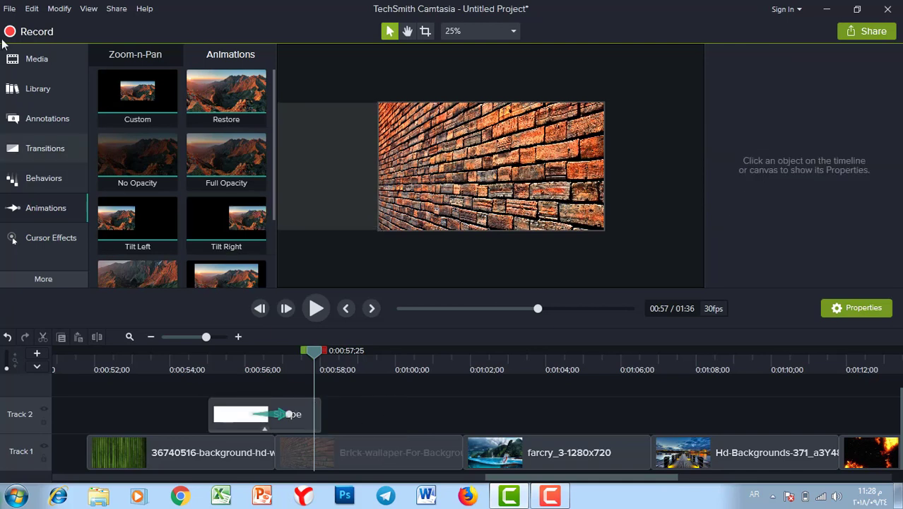
# Add a red star shape to the middle of the canvas and scale it up to 249.7%
pyautogui.click(20, 120)
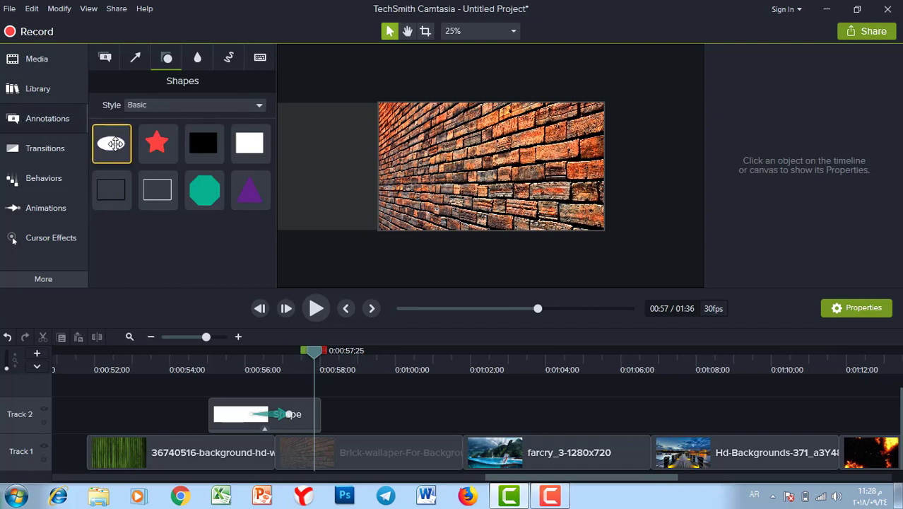
pyautogui.moveTo(158, 144); pyautogui.dragTo(497, 176)
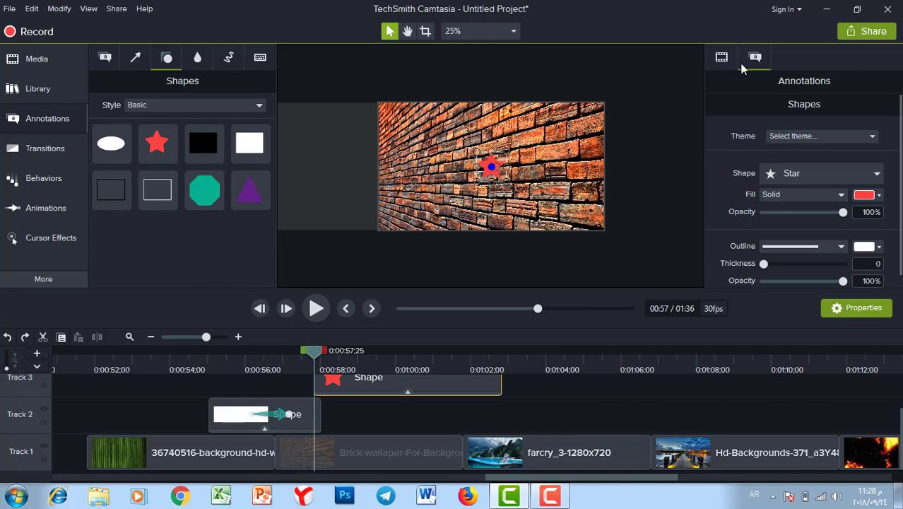
pyautogui.click(721, 58)
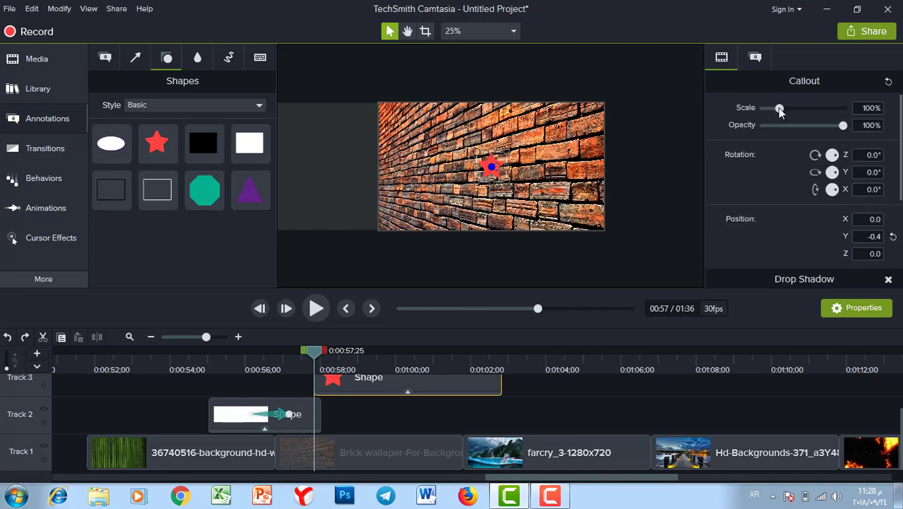
pyautogui.moveTo(779, 111); pyautogui.dragTo(803, 113)
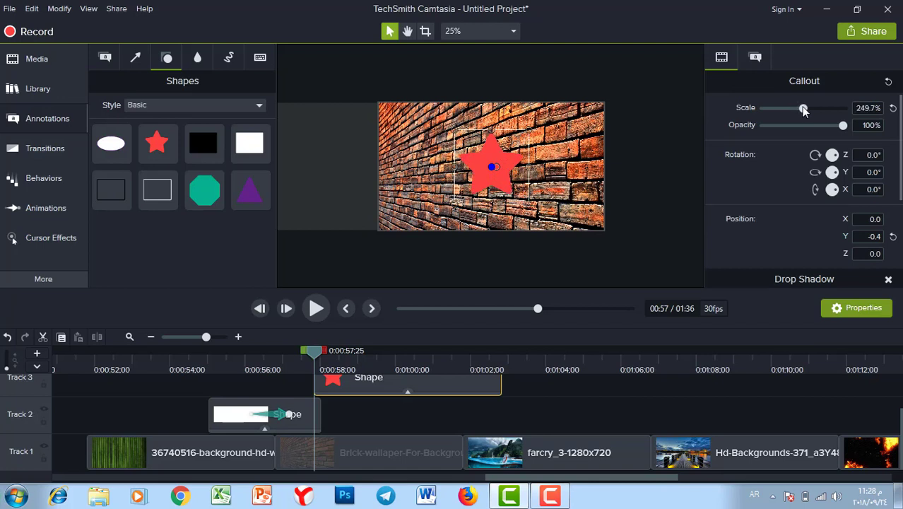
# Move the star clip from Track 3 down to Track 2, after the white rectangle clip and above the brick-to-farcry_3-1280x720 cut
pyautogui.moveTo(431, 381); pyautogui.dragTo(505, 384)
pyautogui.click(400, 369)
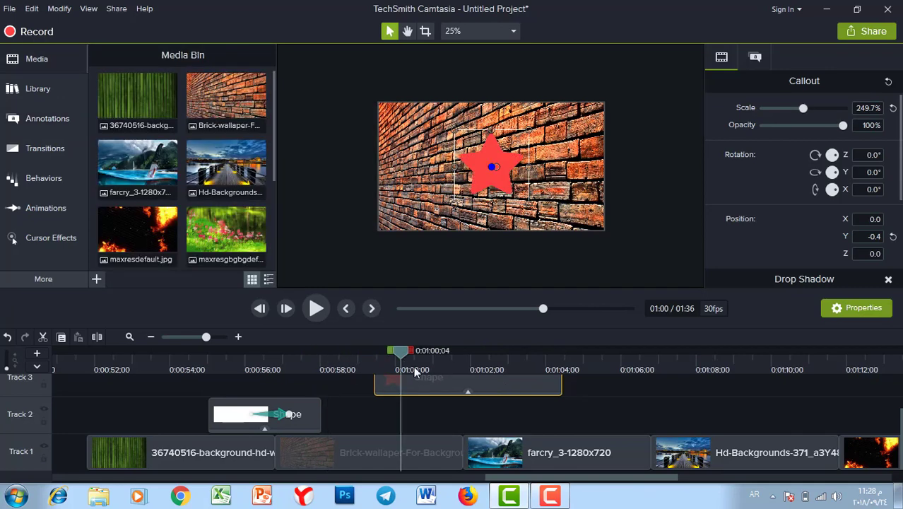
pyautogui.scroll(2, 523, 389)
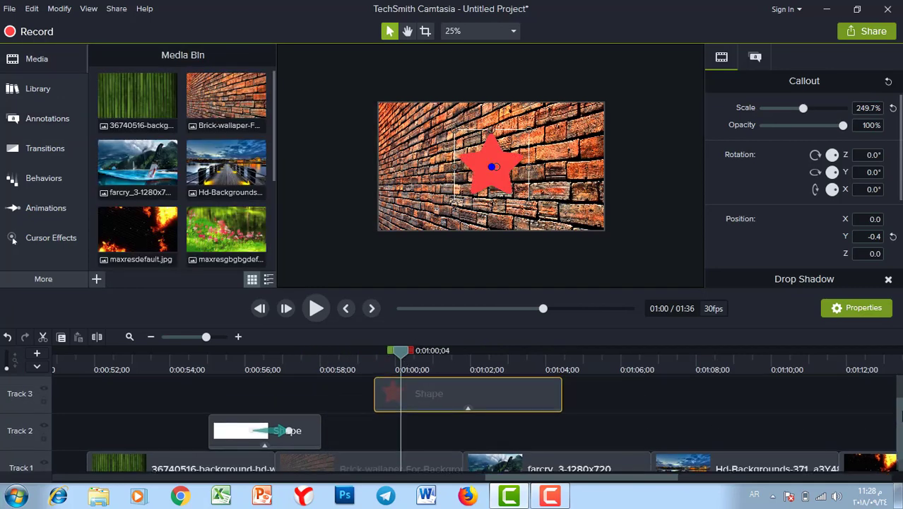
pyautogui.moveTo(450, 420); pyautogui.dragTo(460, 457)
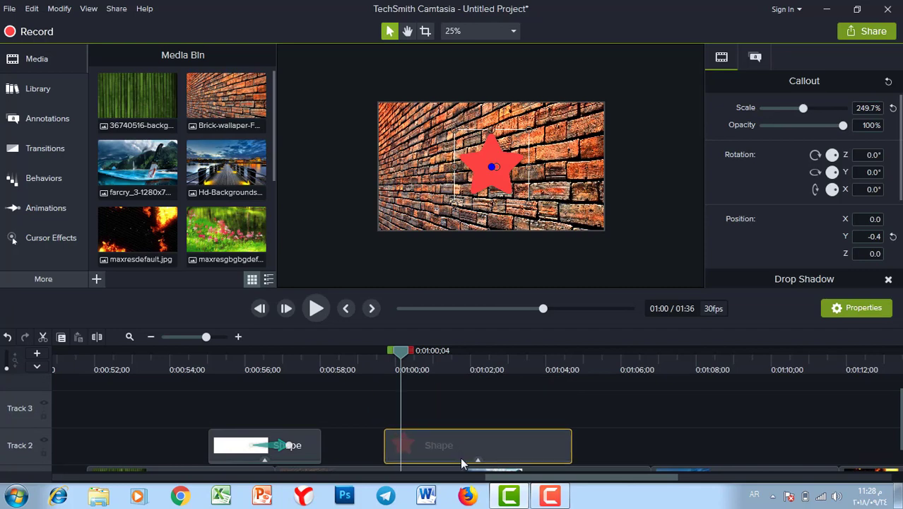
pyautogui.scroll(-2, 894, 394)
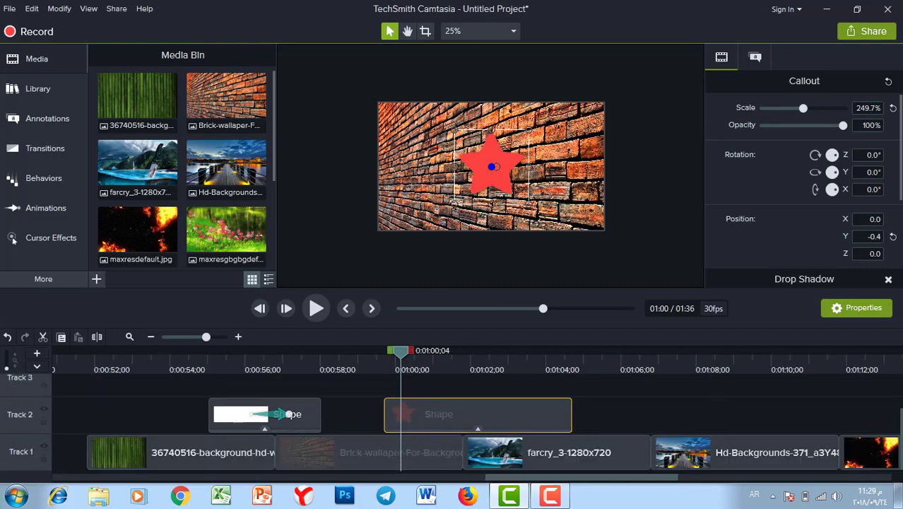
# Add an animation at the beginning of the star clip and set the star's end scale to 2000%
pyautogui.click(46, 207)
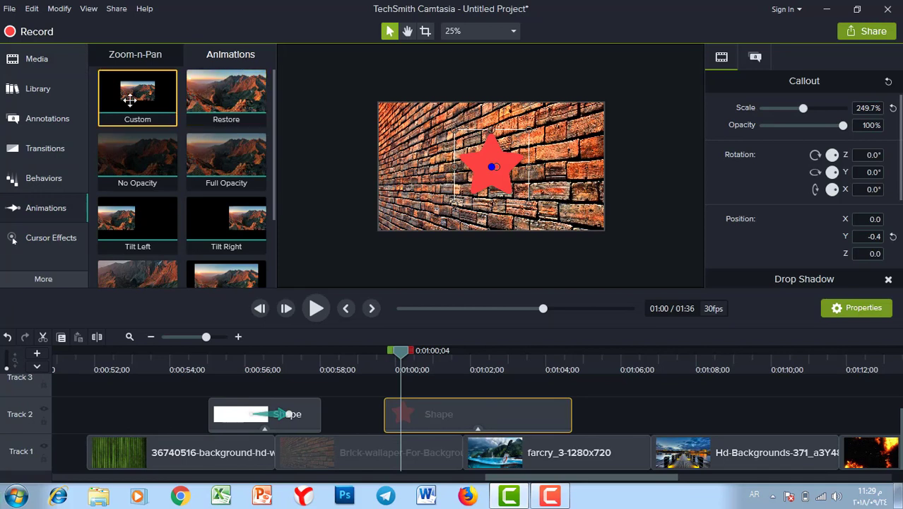
pyautogui.moveTo(202, 155); pyautogui.dragTo(429, 427)
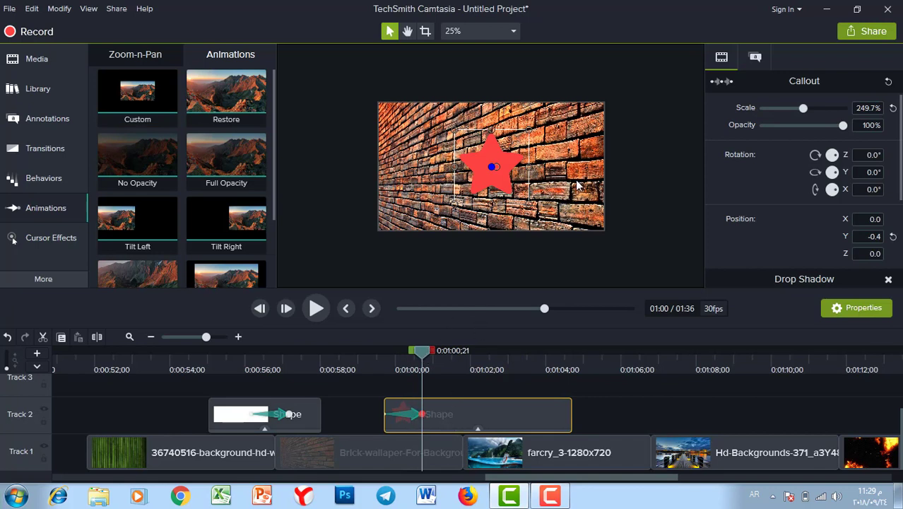
pyautogui.moveTo(802, 108); pyautogui.dragTo(852, 113)
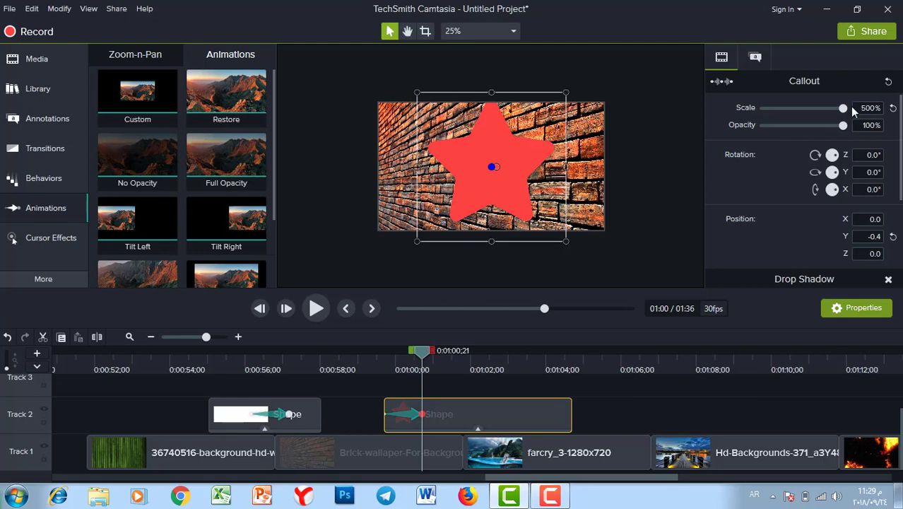
pyautogui.doubleClick(866, 107)
pyautogui.write('2000')
pyautogui.press('Return')
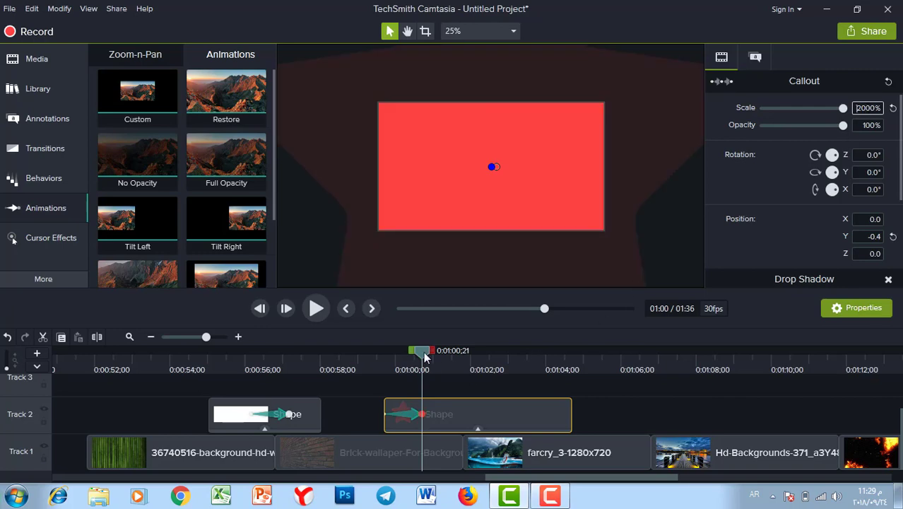
# Set the star's scale at the start of its animation to 1% and preview the growth from 0:00:59;21
pyautogui.moveTo(424, 357); pyautogui.dragTo(405, 359)
pyautogui.moveTo(389, 354)
pyautogui.mouseDown()
pyautogui.moveTo(399, 362)
pyautogui.moveTo(391, 364)
pyautogui.mouseUp()
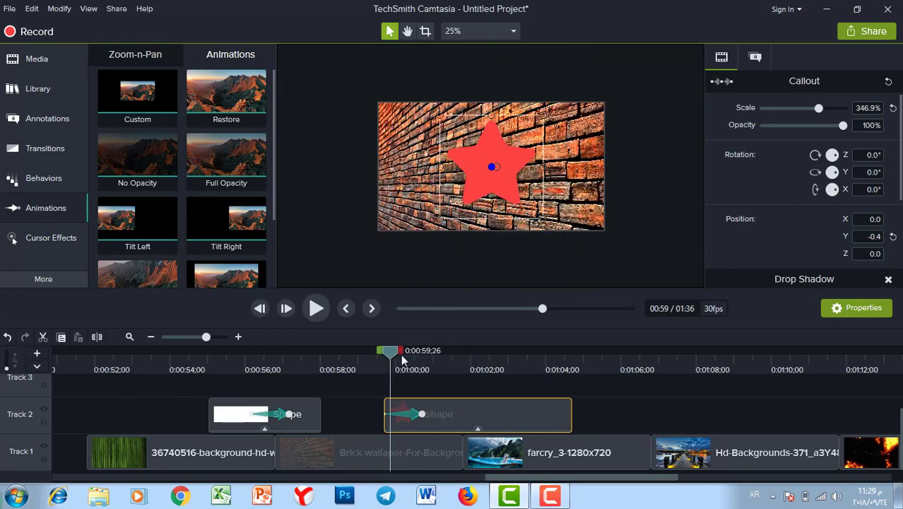
pyautogui.click(385, 414)
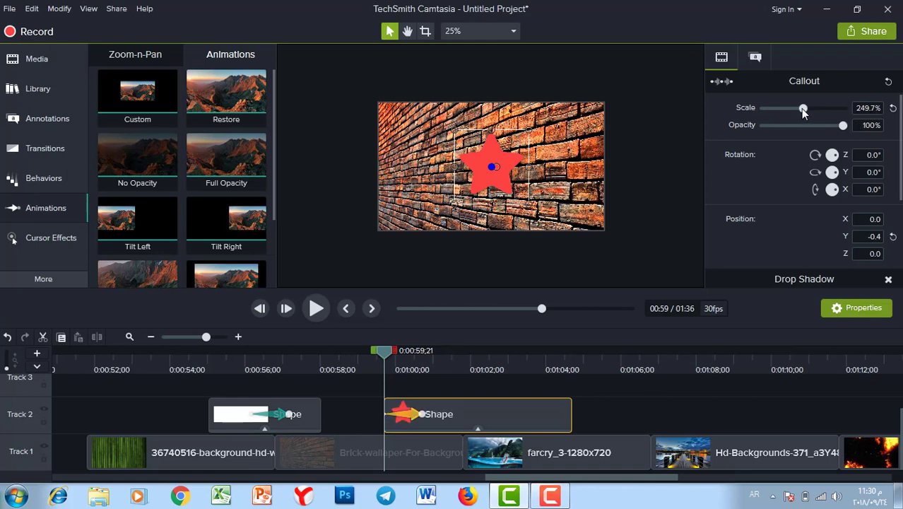
pyautogui.moveTo(802, 109); pyautogui.dragTo(764, 113)
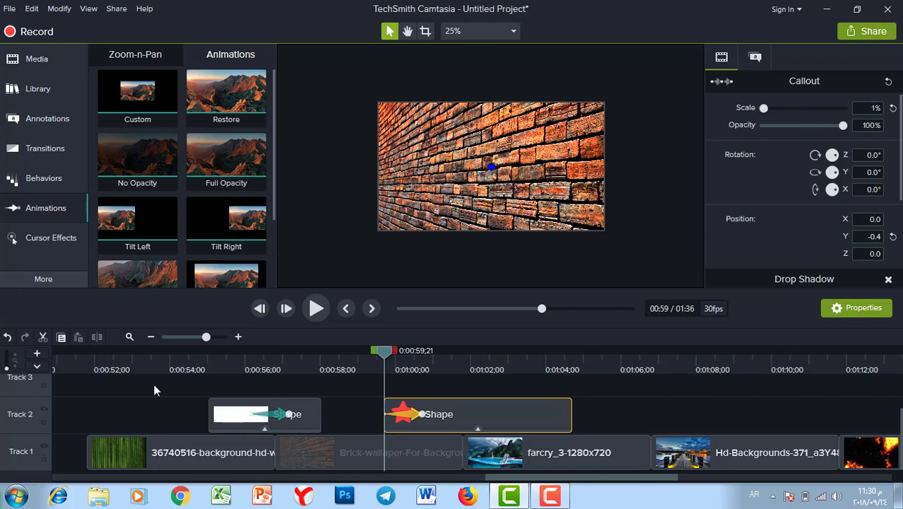
pyautogui.press('space')
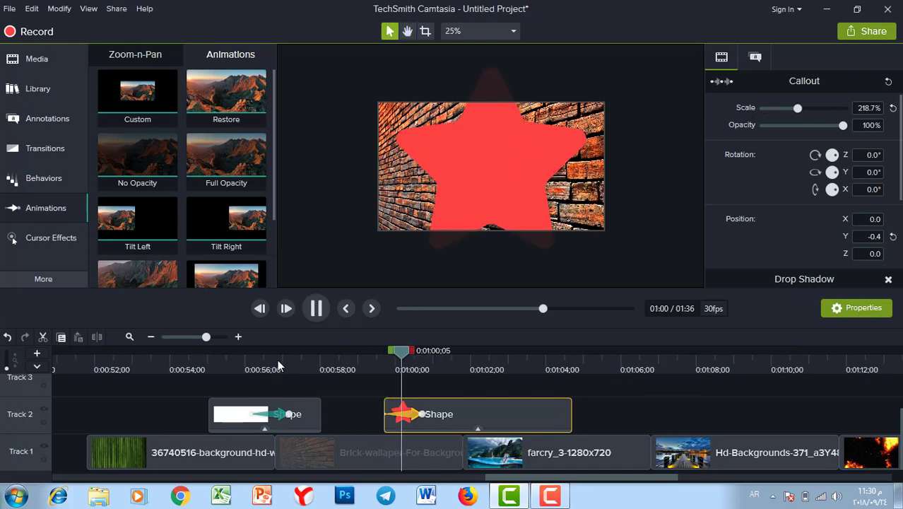
pyautogui.press('space')
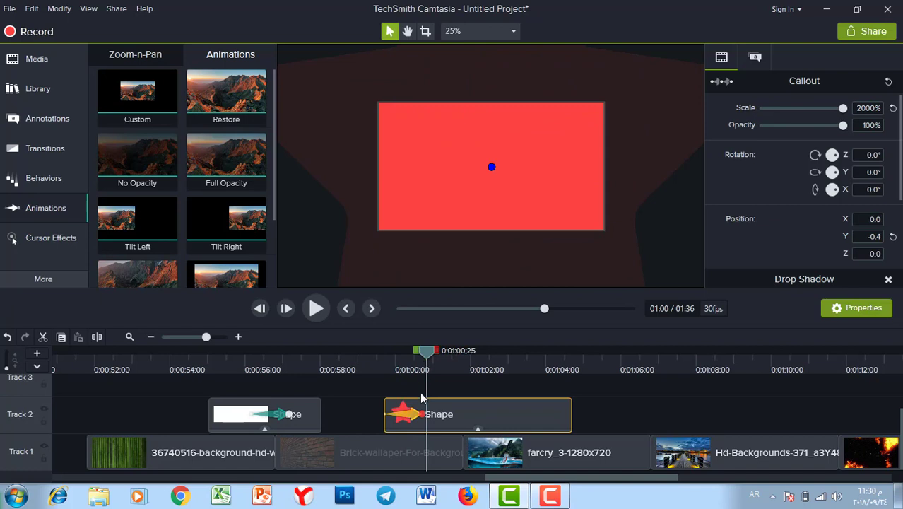
# Shorten the star's growth animation to 14 frames and play it back from 0:00:59;21
pyautogui.moveTo(421, 415); pyautogui.dragTo(400, 415)
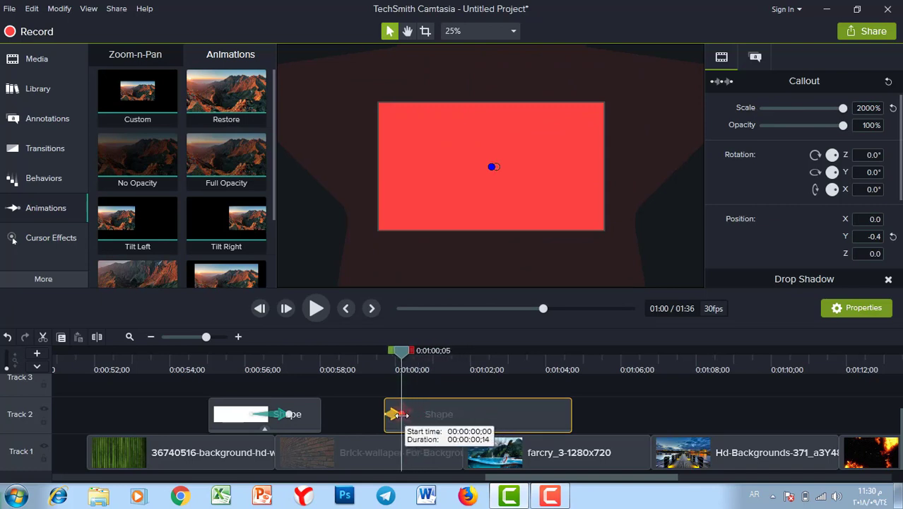
pyautogui.click(383, 355)
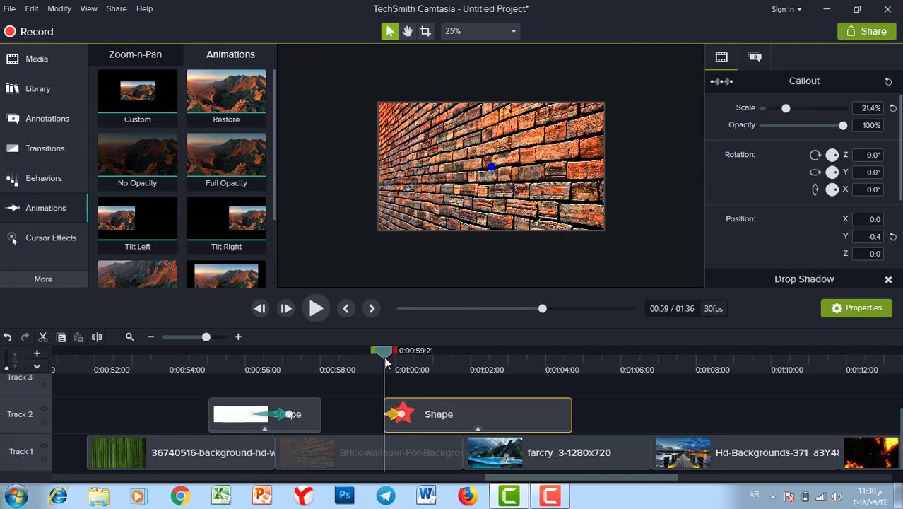
pyautogui.press('space')
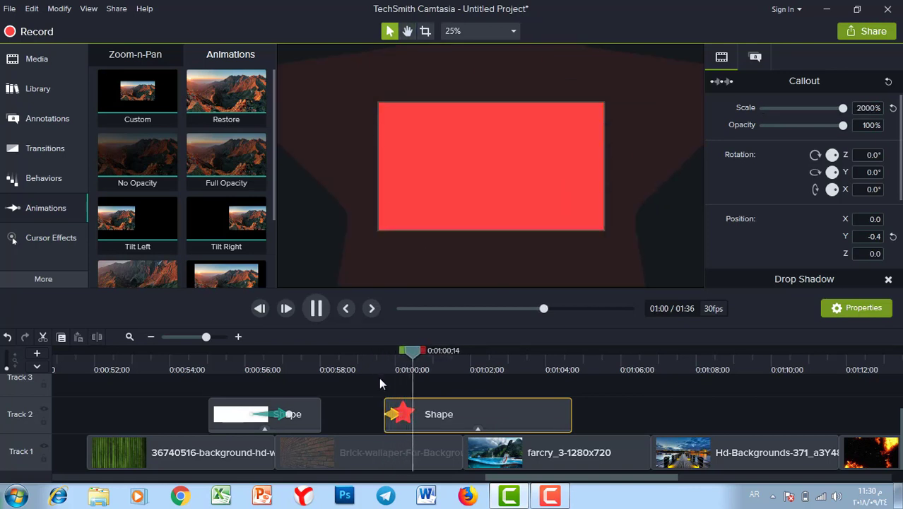
pyautogui.press('space')
# Try an even shorter growth animation on the star clip and play it back from 0:00:59;16
pyautogui.moveTo(400, 416); pyautogui.dragTo(398, 414)
pyautogui.click(375, 354)
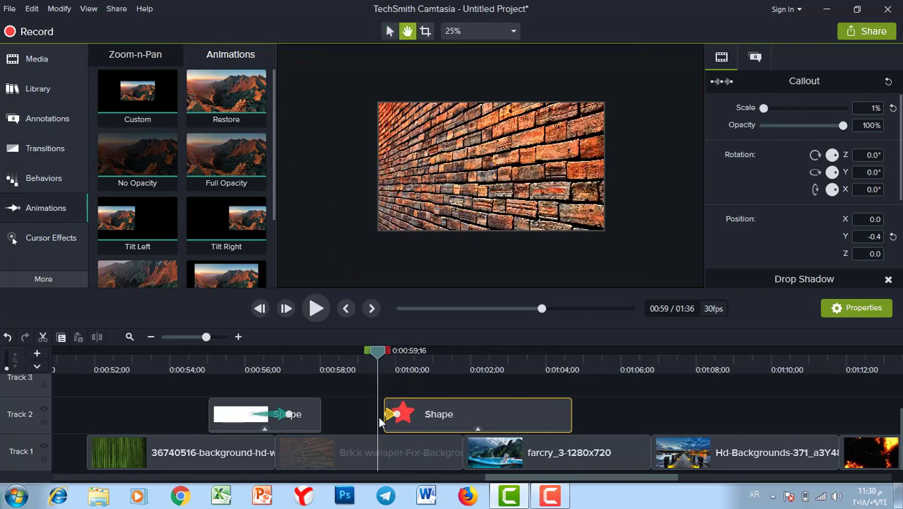
pyautogui.press('space')
pyautogui.press('space')
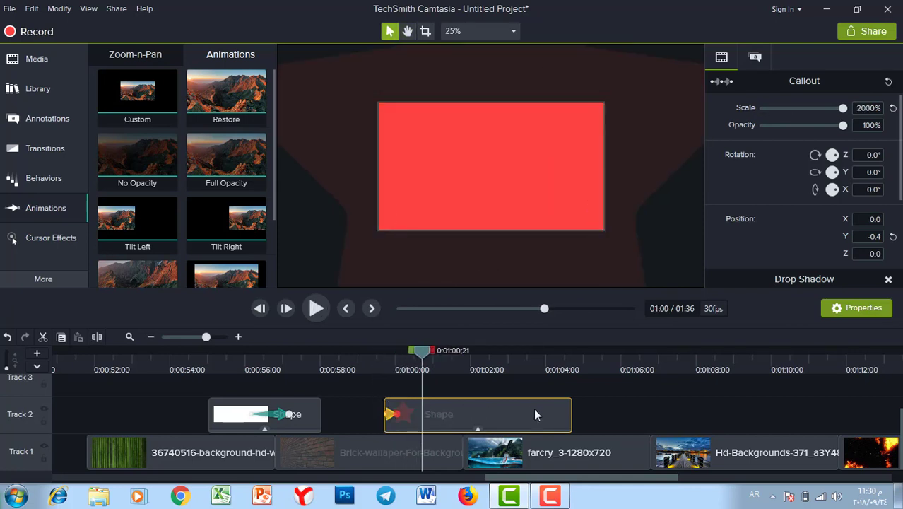
# Trim the star clip to just past its slightly lengthened animation and place it over the brick-to-farcry_3-1280x720 cut, previewing the result
pyautogui.moveTo(396, 414); pyautogui.dragTo(400, 414)
pyautogui.moveTo(572, 417); pyautogui.dragTo(463, 414)
pyautogui.moveTo(429, 353); pyautogui.dragTo(444, 362)
pyautogui.press('space')
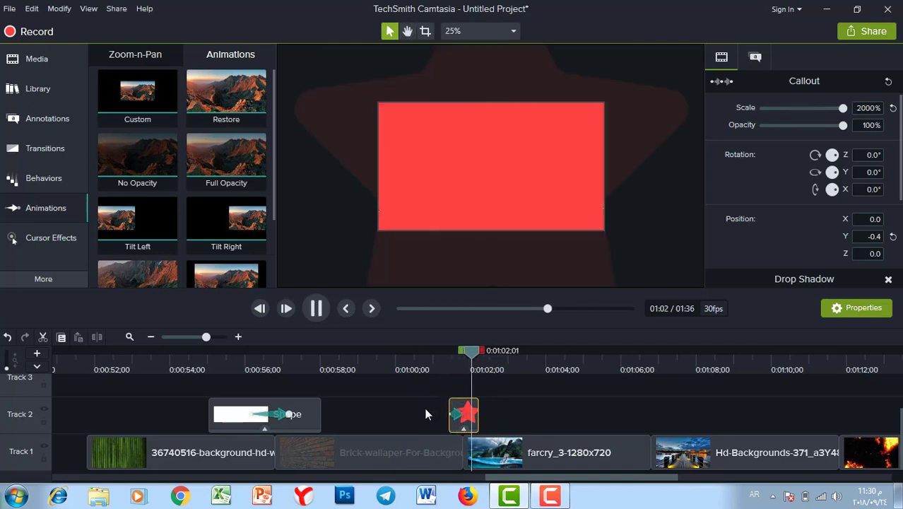
pyautogui.press('space')
# Enlarge the farcry_3-1280x720 image to 106.6% so it fills the canvas, and play back the star transition from before the cut
pyautogui.click(558, 150)
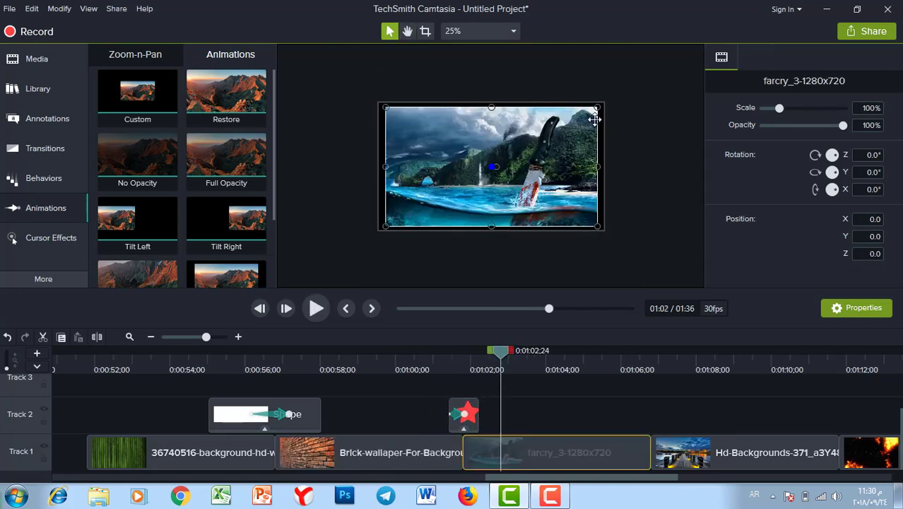
pyautogui.moveTo(595, 108); pyautogui.dragTo(604, 103)
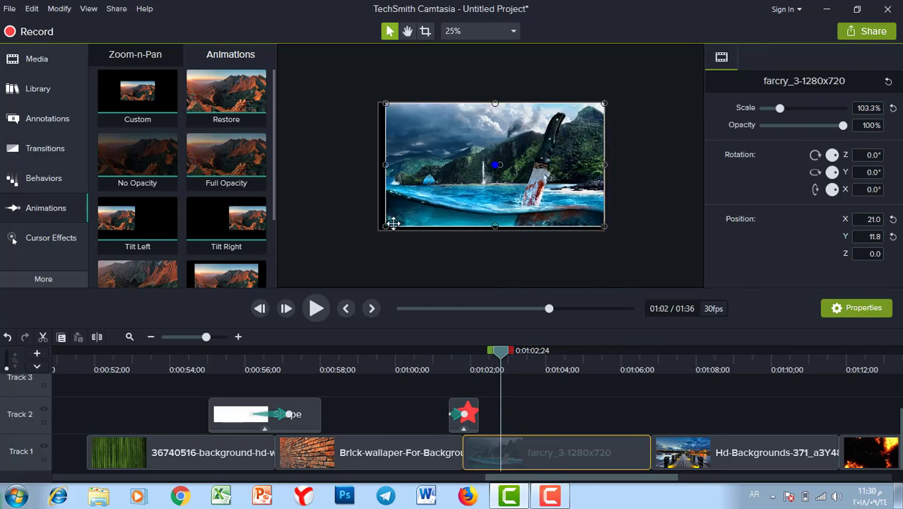
pyautogui.moveTo(385, 226); pyautogui.dragTo(379, 229)
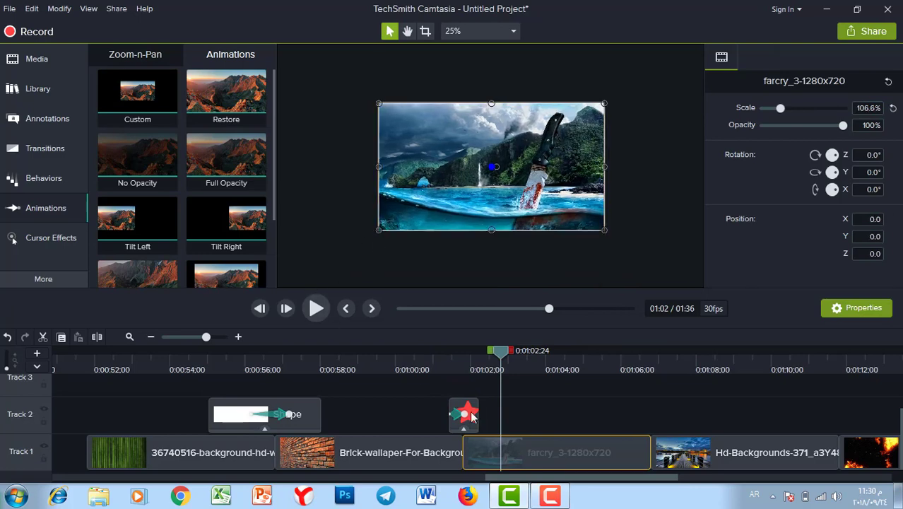
pyautogui.moveTo(497, 357); pyautogui.dragTo(434, 356)
pyautogui.press('space')
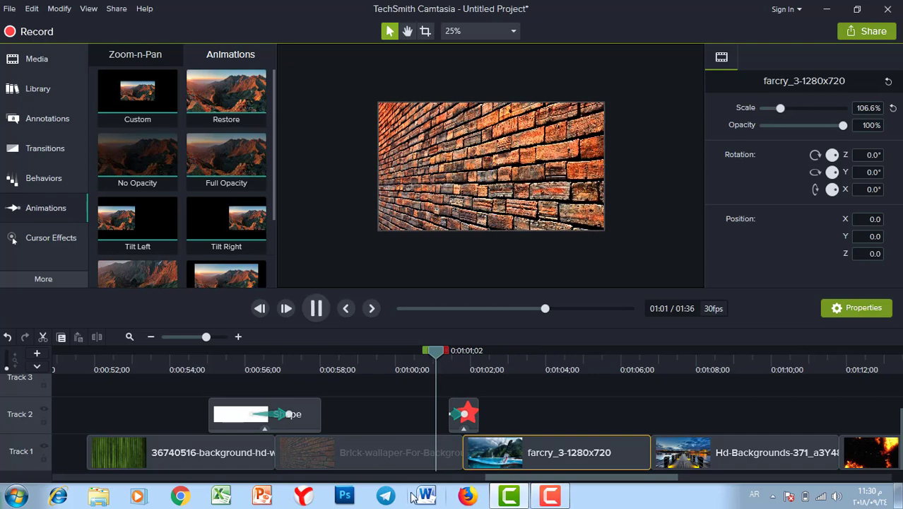
pyautogui.press('space')
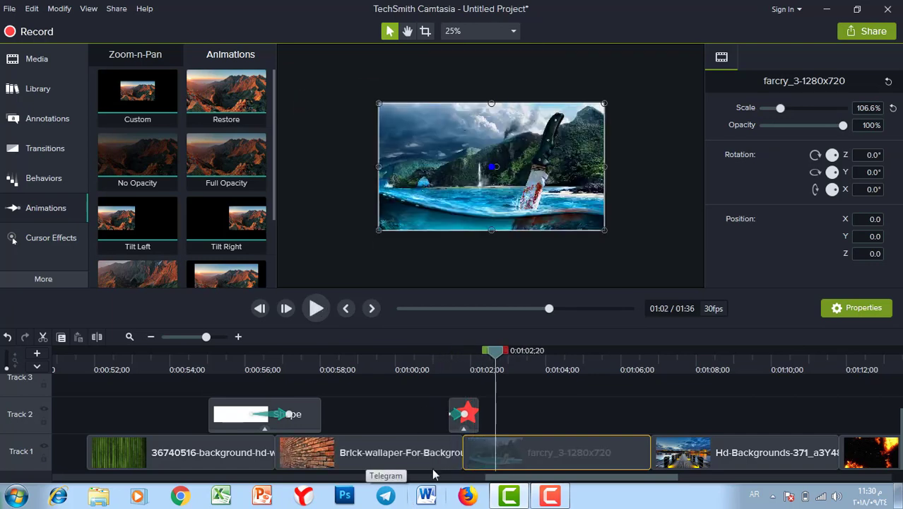
# Add a No Opacity animation at the end of the red star clip on Track 2 and play the transition from 0:01:01;14
pyautogui.click(464, 414)
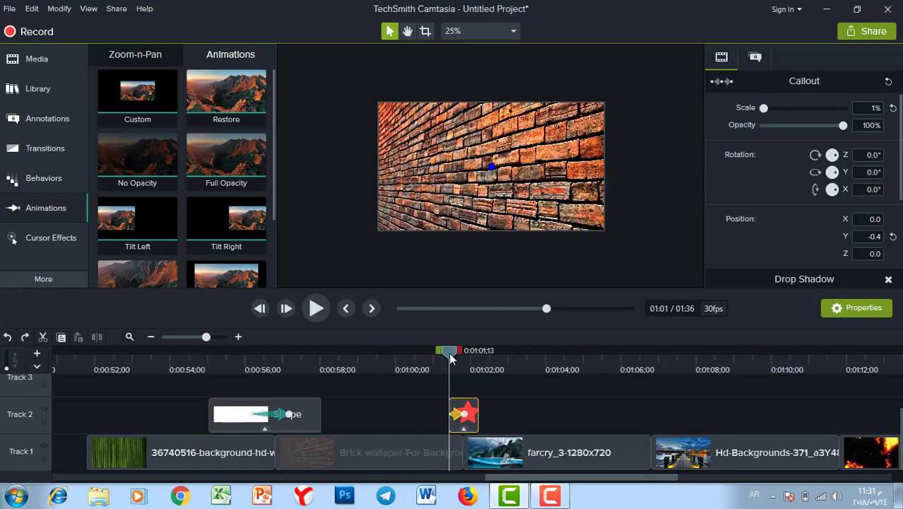
pyautogui.moveTo(452, 358); pyautogui.dragTo(470, 359)
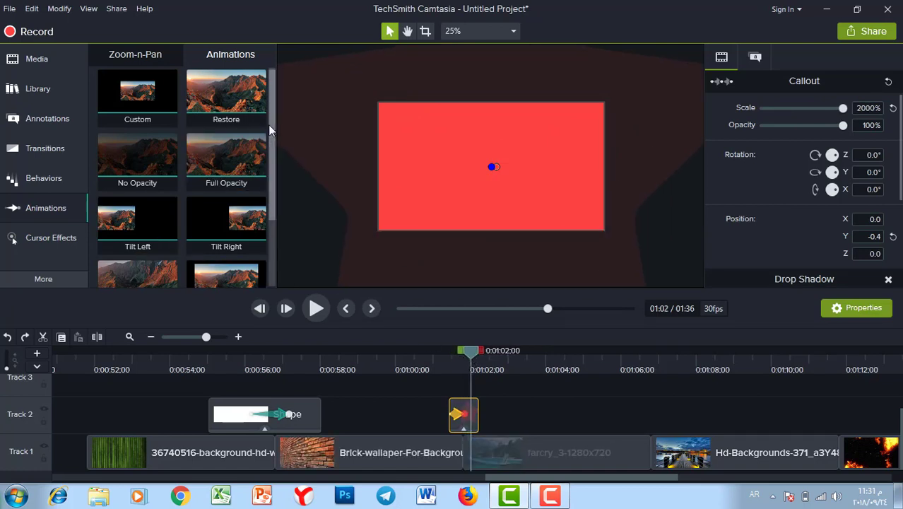
pyautogui.click(67, 214)
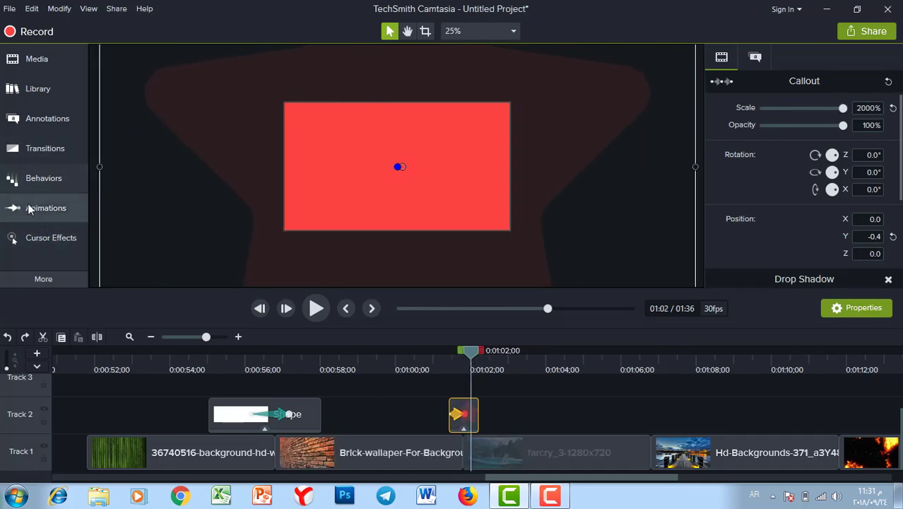
pyautogui.click(32, 210)
pyautogui.scroll(-1, 276, 133)
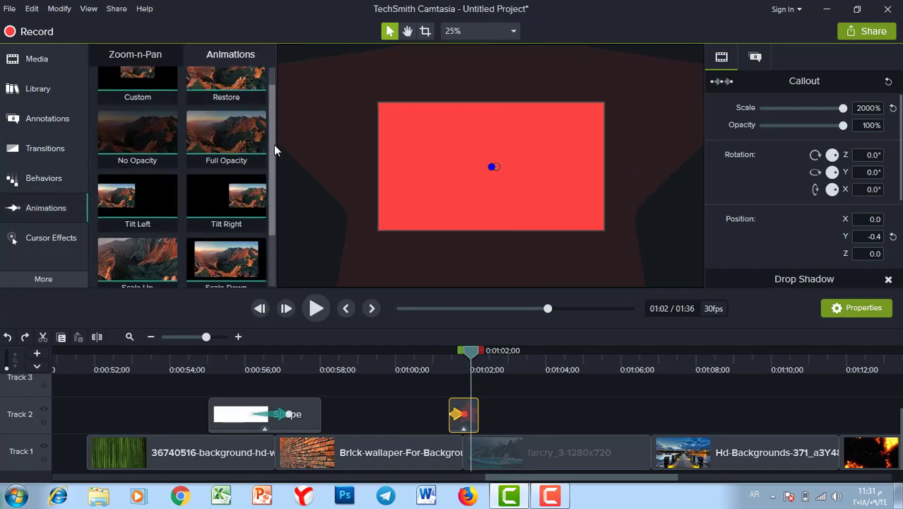
pyautogui.moveTo(137, 138); pyautogui.dragTo(463, 413)
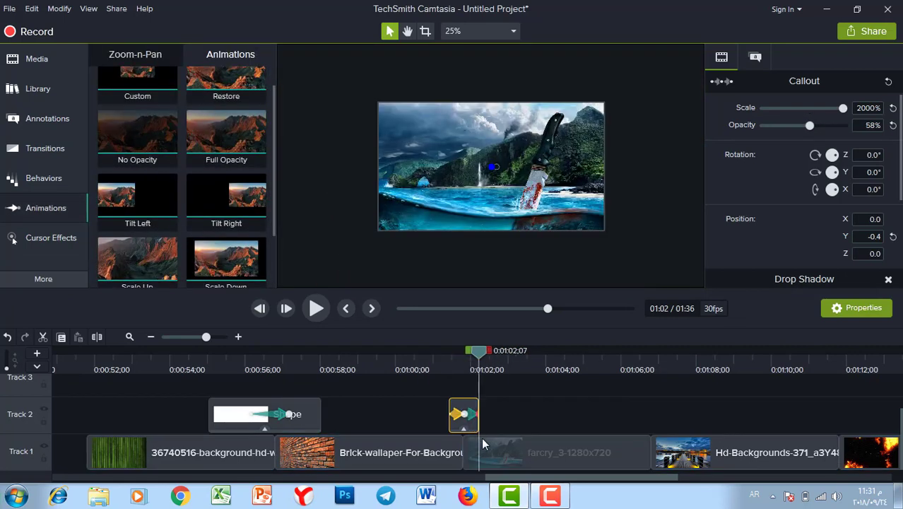
pyautogui.click(478, 354)
pyautogui.click(452, 366)
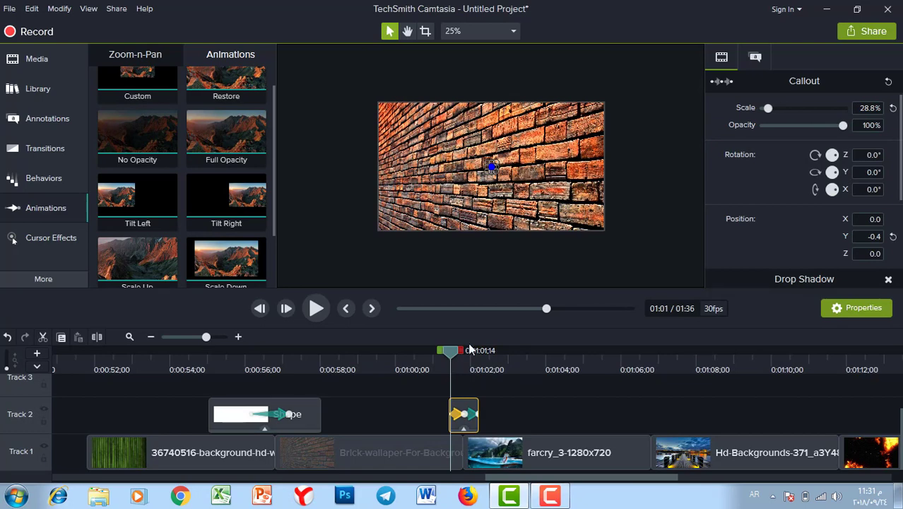
pyautogui.press('space')
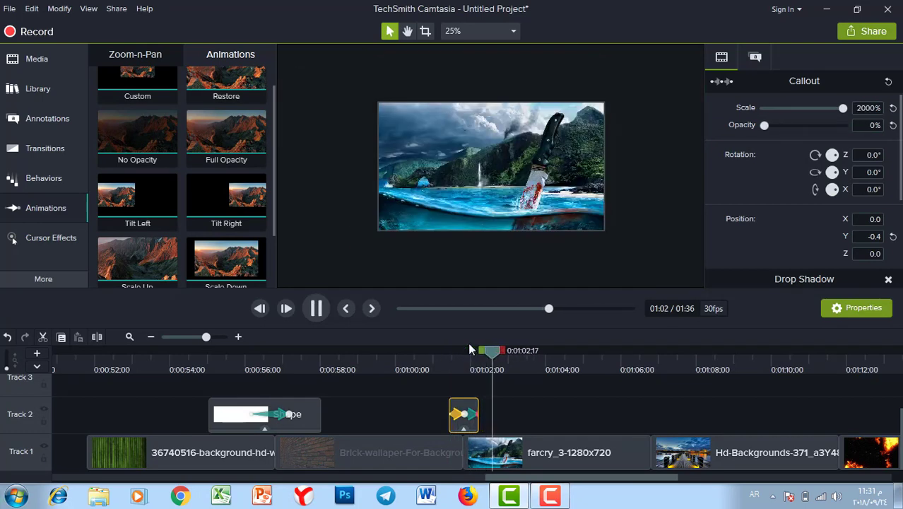
pyautogui.press('space')
# Add a second star shape on Track 3 above the red star clip and set its fill to white
pyautogui.click(457, 357)
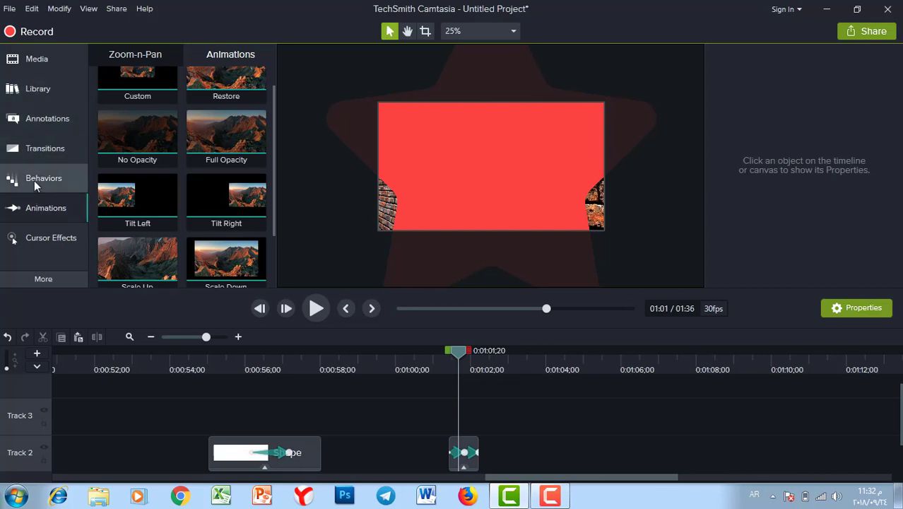
pyautogui.click(32, 122)
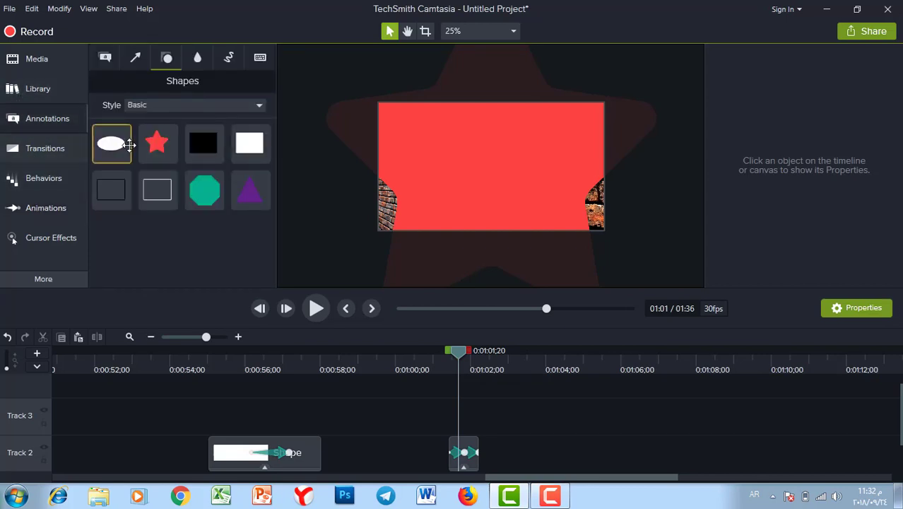
pyautogui.moveTo(157, 143); pyautogui.dragTo(464, 418)
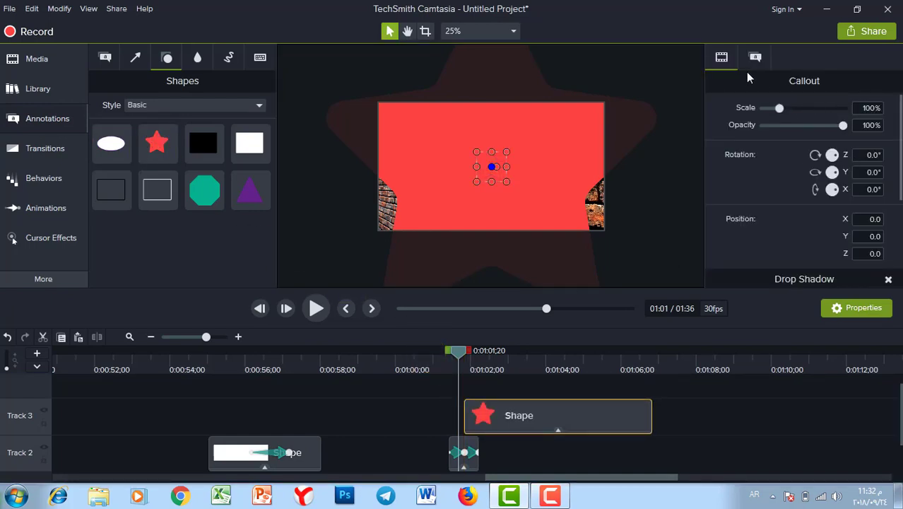
pyautogui.click(755, 57)
pyautogui.click(867, 194)
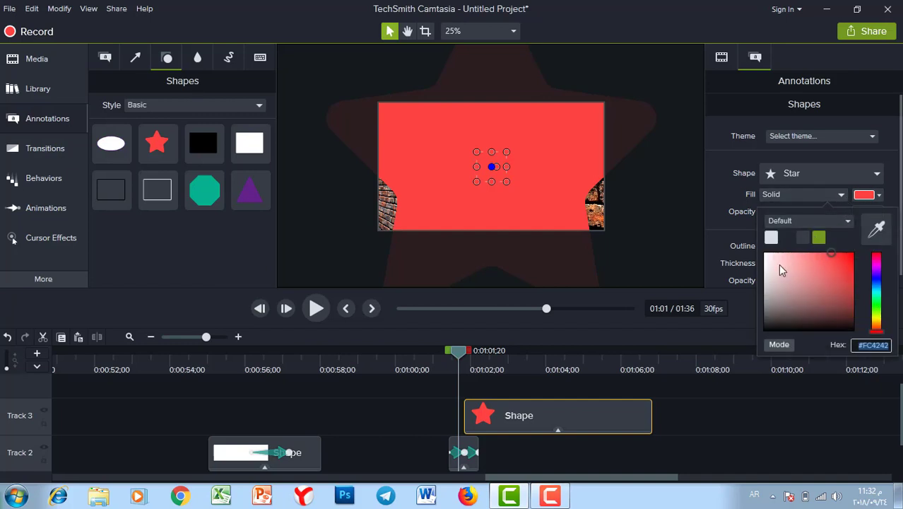
pyautogui.click(772, 237)
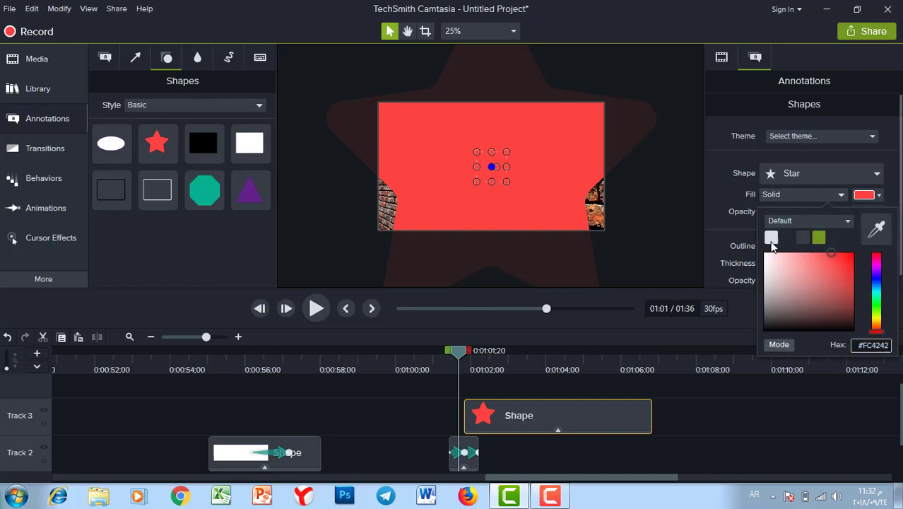
pyautogui.click(865, 195)
pyautogui.click(771, 237)
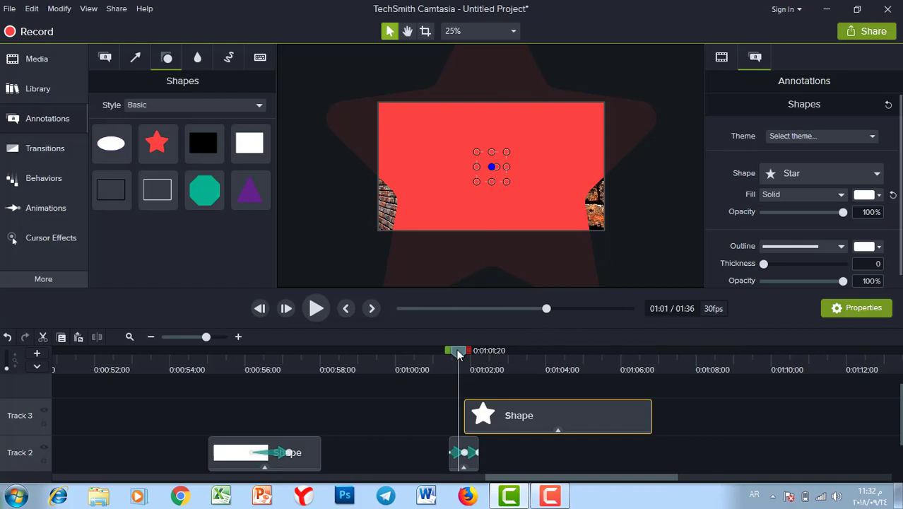
# Add a Custom animation to the start of the white star clip and set its end scale to 2000%
pyautogui.moveTo(458, 353); pyautogui.dragTo(475, 359)
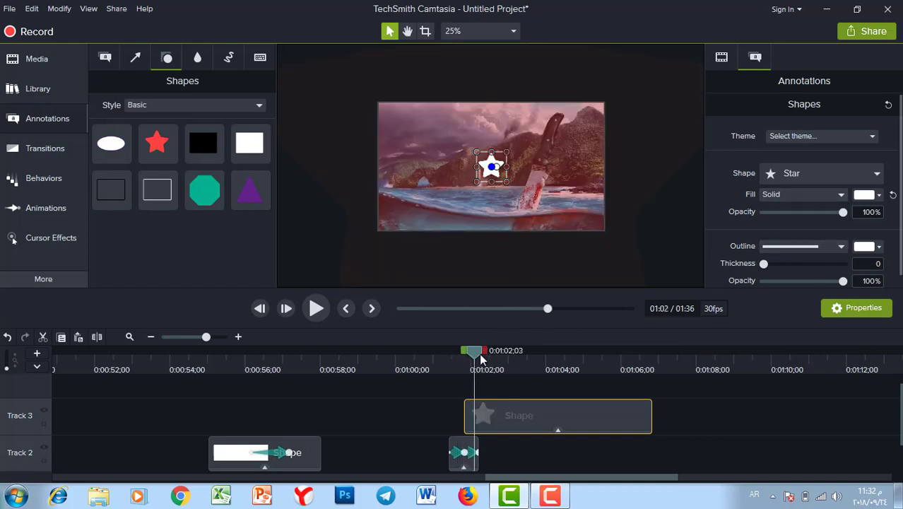
pyautogui.click(491, 167)
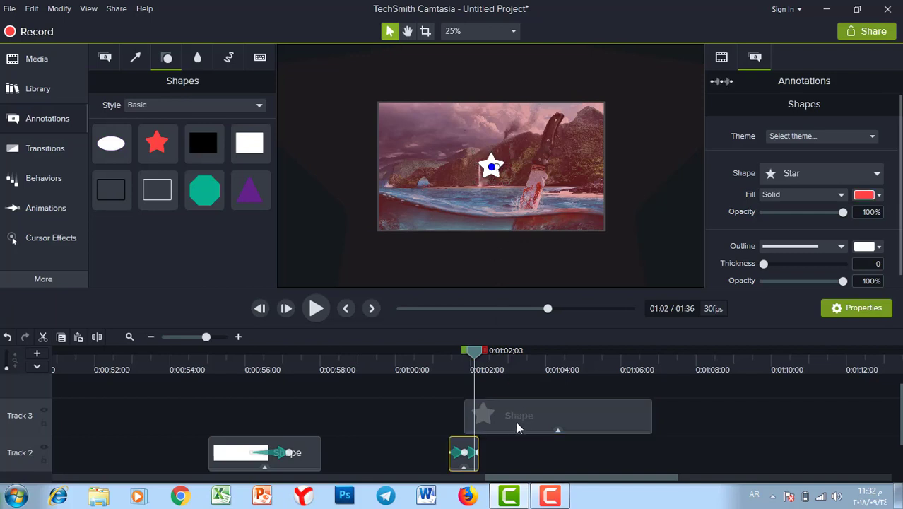
pyautogui.click(516, 421)
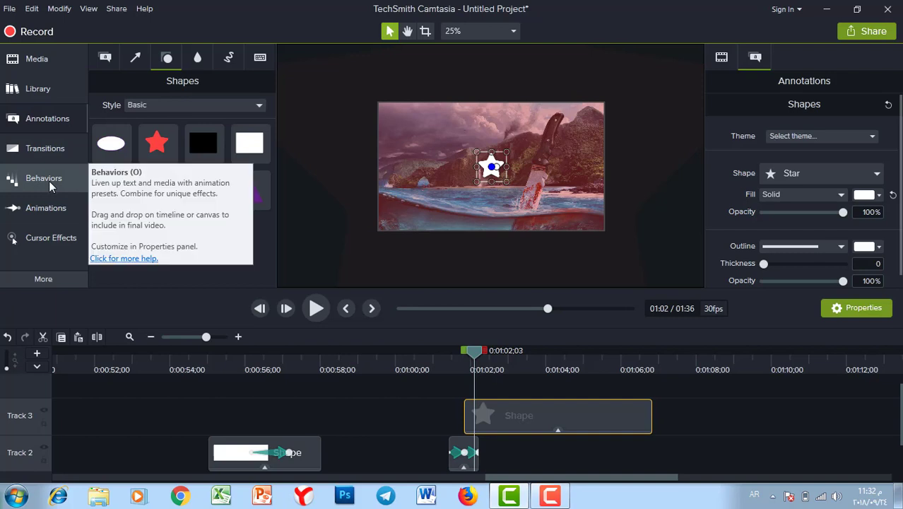
pyautogui.click(40, 209)
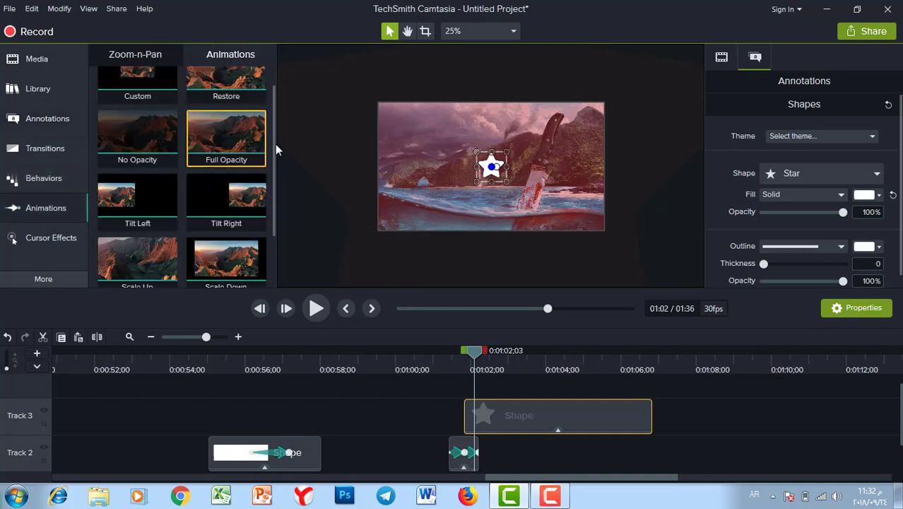
pyautogui.moveTo(272, 135); pyautogui.dragTo(269, 93)
pyautogui.moveTo(137, 96); pyautogui.dragTo(484, 414)
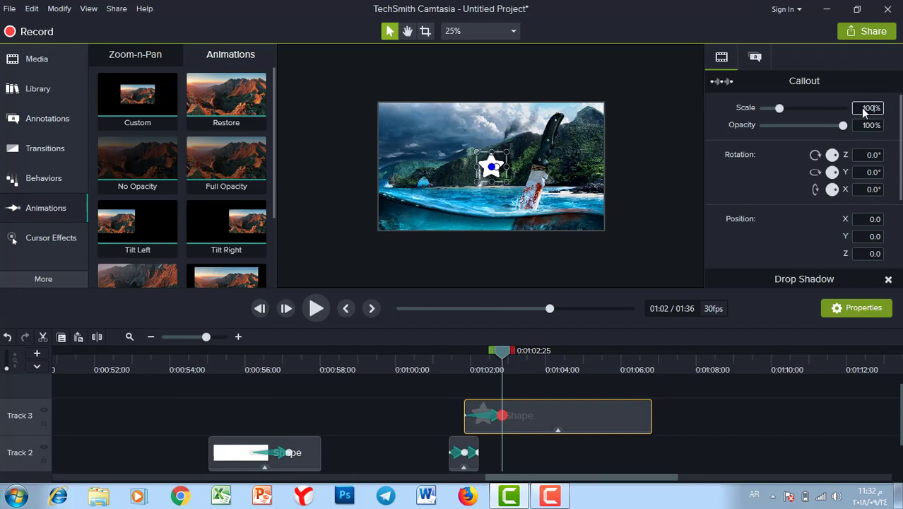
pyautogui.write('2000')
pyautogui.press('Return')
# Set the white star's scale at the start of its animation to 1% and play it back from 0:01:01;07
pyautogui.moveTo(498, 348); pyautogui.dragTo(457, 362)
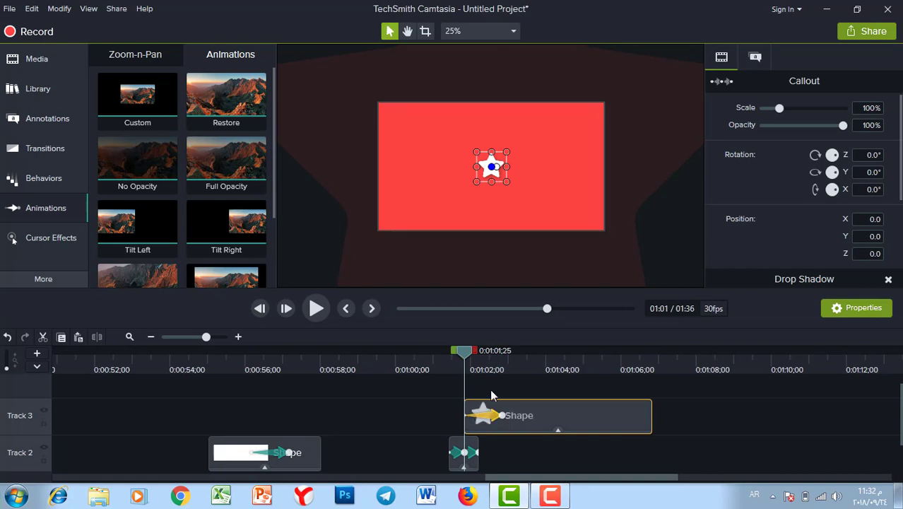
pyautogui.click(868, 108)
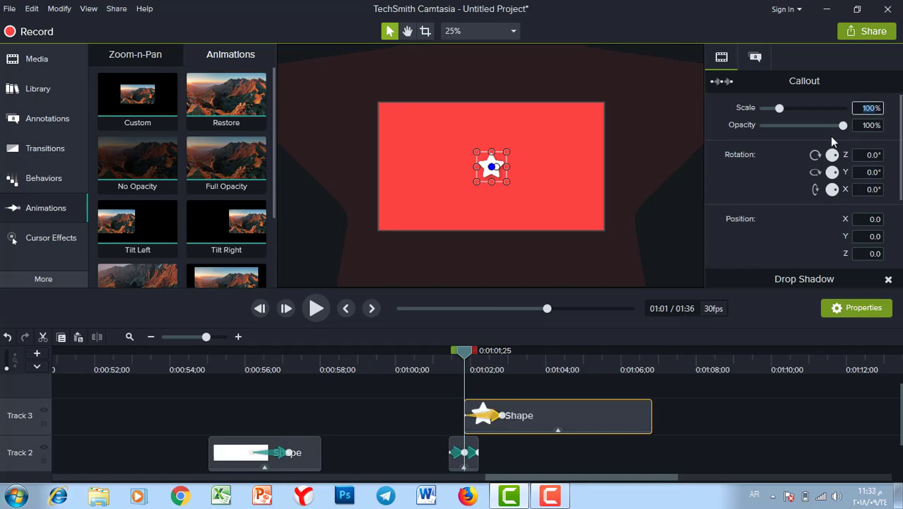
pyautogui.press('BackSpace')
pyautogui.write('1')
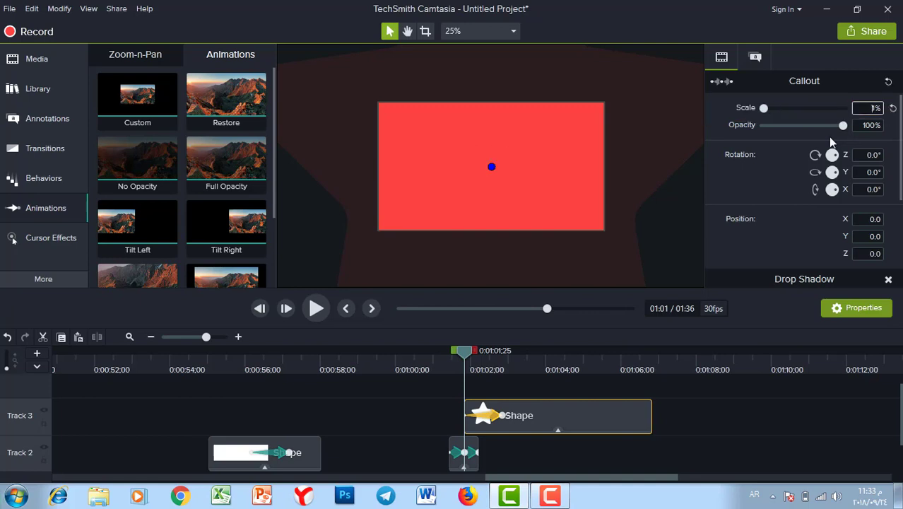
pyautogui.click(440, 360)
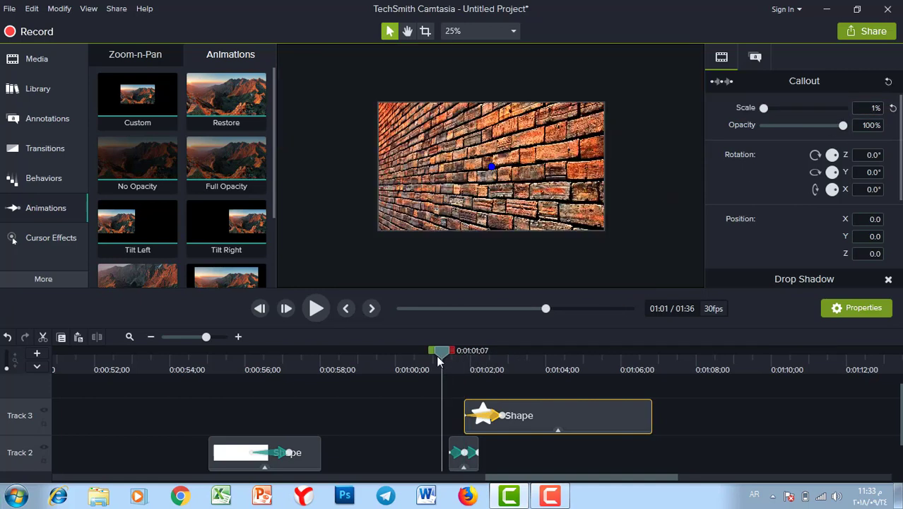
pyautogui.press('space')
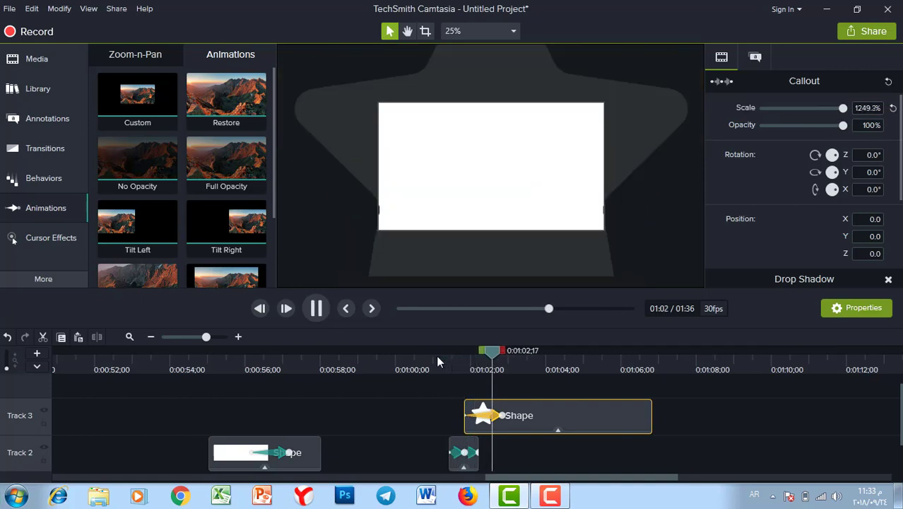
pyautogui.press('space')
# Shift the white star clip on Track 3 to begin slightly after the red star clip and play it back from 0:01:01;13
pyautogui.moveTo(522, 420); pyautogui.dragTo(524, 424)
pyautogui.click(496, 367)
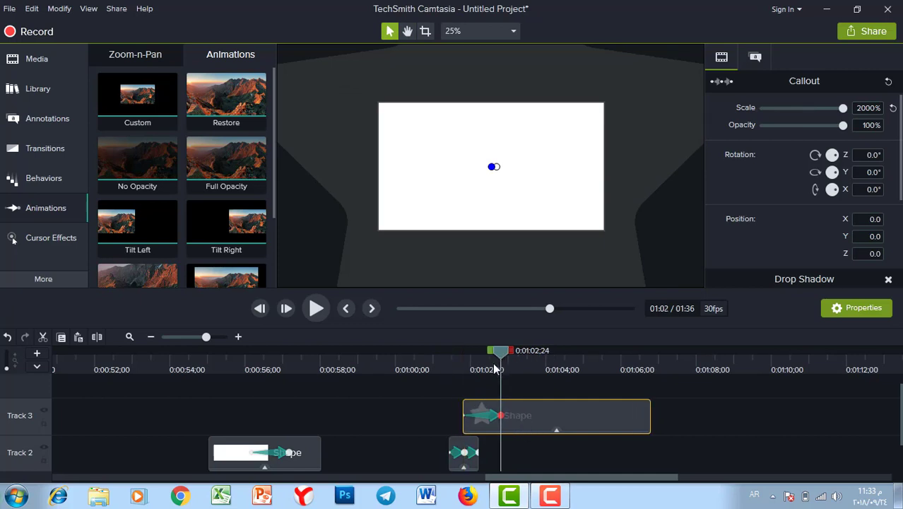
pyautogui.click(453, 370)
pyautogui.click(466, 428)
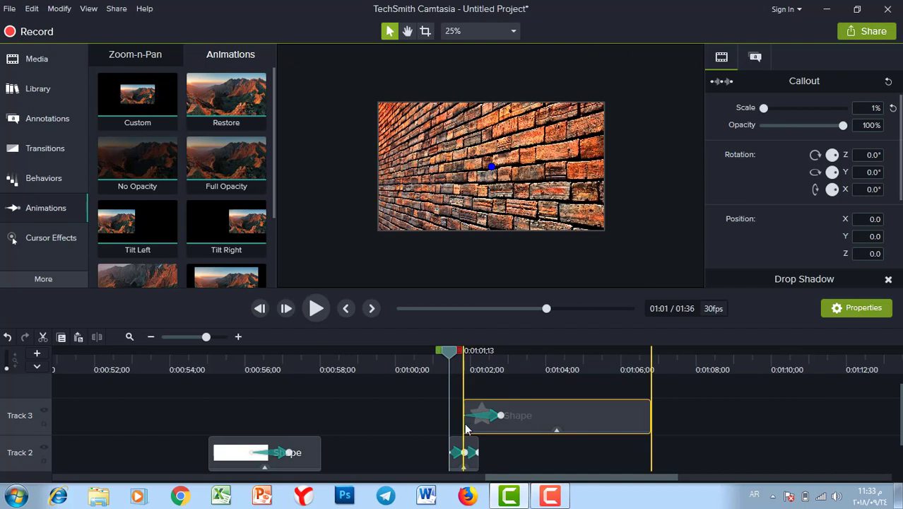
pyautogui.moveTo(466, 428); pyautogui.dragTo(452, 428)
pyautogui.moveTo(210, 338); pyautogui.dragTo(215, 338)
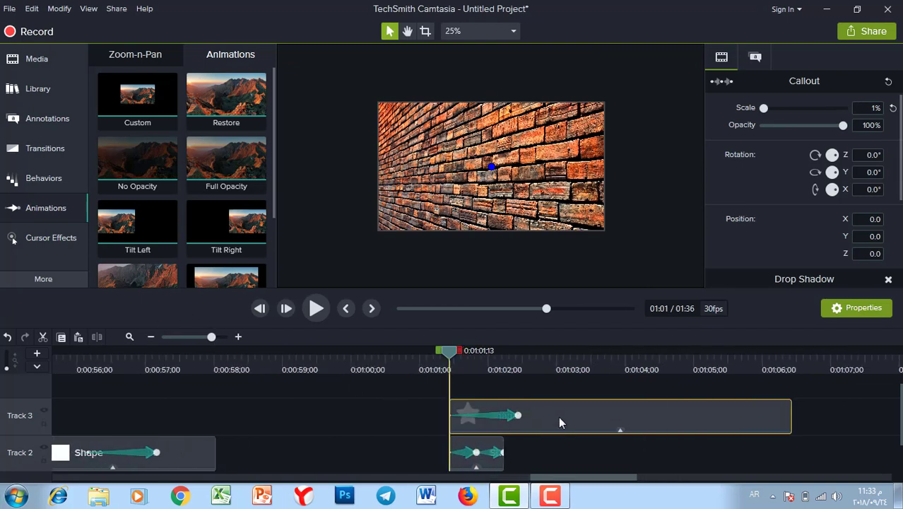
pyautogui.moveTo(558, 422); pyautogui.dragTo(560, 423)
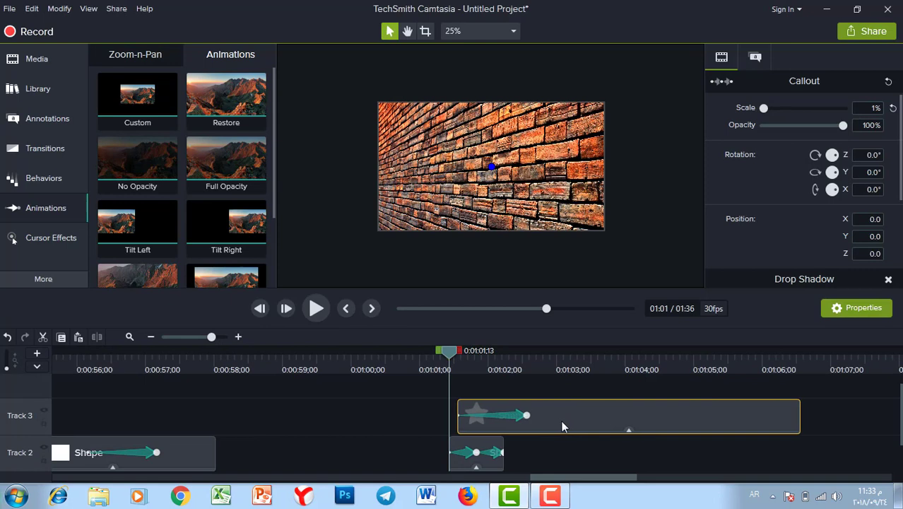
pyautogui.press('space')
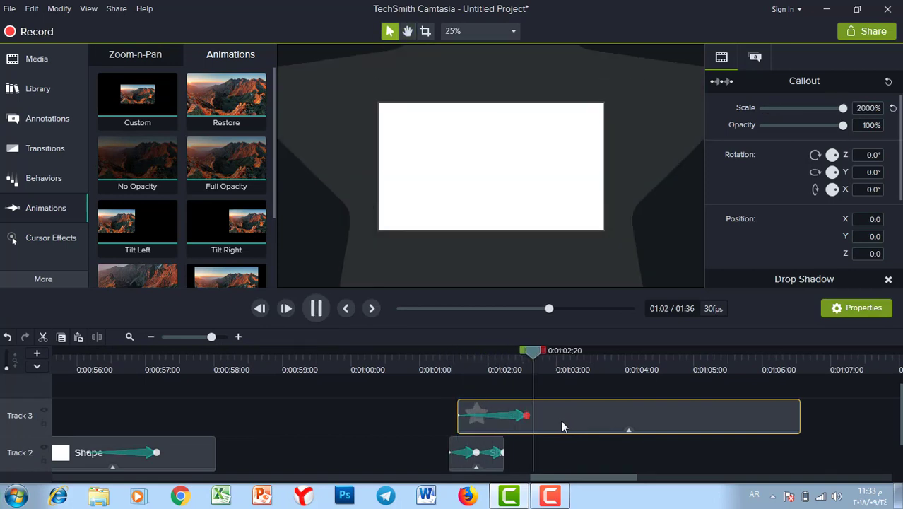
pyautogui.press('space')
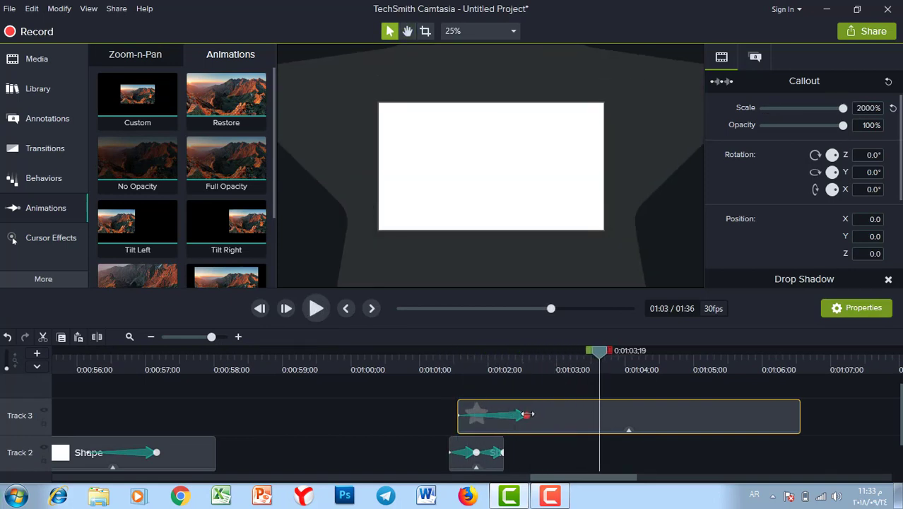
# Shorten the white star's growth animation on Track 3 to 13 frames and trim the clip's end to about 0:01:02;18
pyautogui.moveTo(528, 414); pyautogui.dragTo(488, 415)
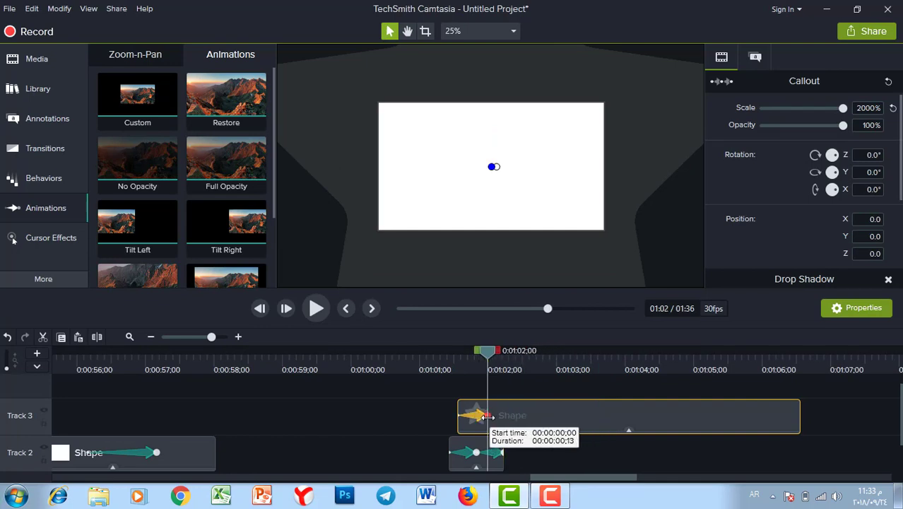
pyautogui.moveTo(793, 419); pyautogui.dragTo(527, 420)
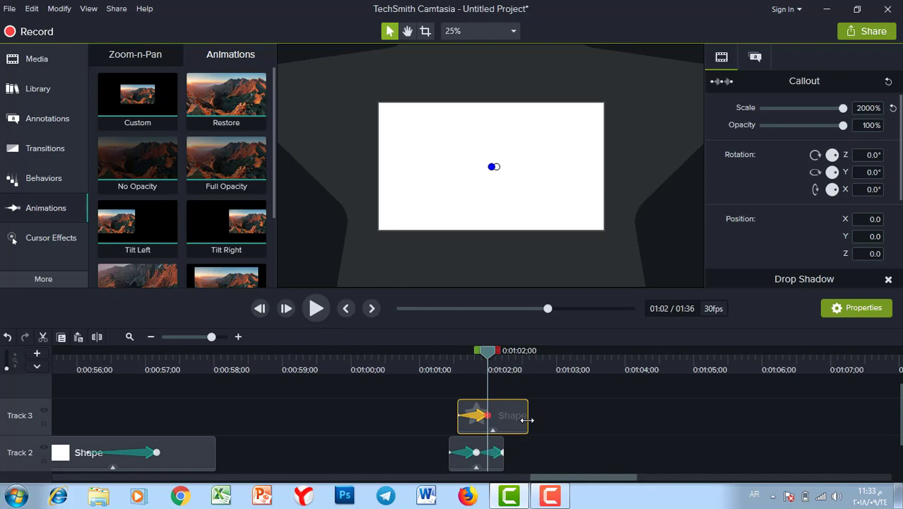
# Add a No Opacity animation at the end of the white star clip, trim the clip to 26 frames and play it back from 0:01:01;10
pyautogui.moveTo(135, 170); pyautogui.dragTo(516, 421)
pyautogui.click(525, 416)
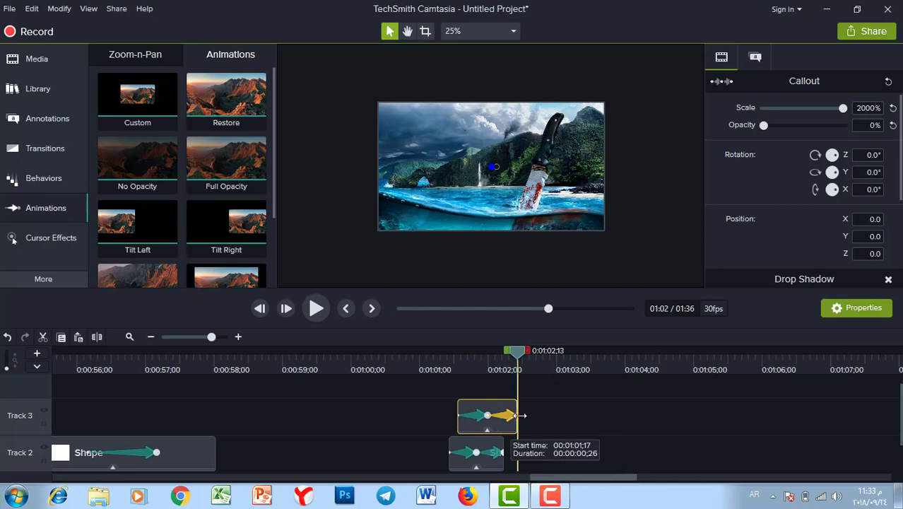
pyautogui.click(462, 367)
pyautogui.click(443, 373)
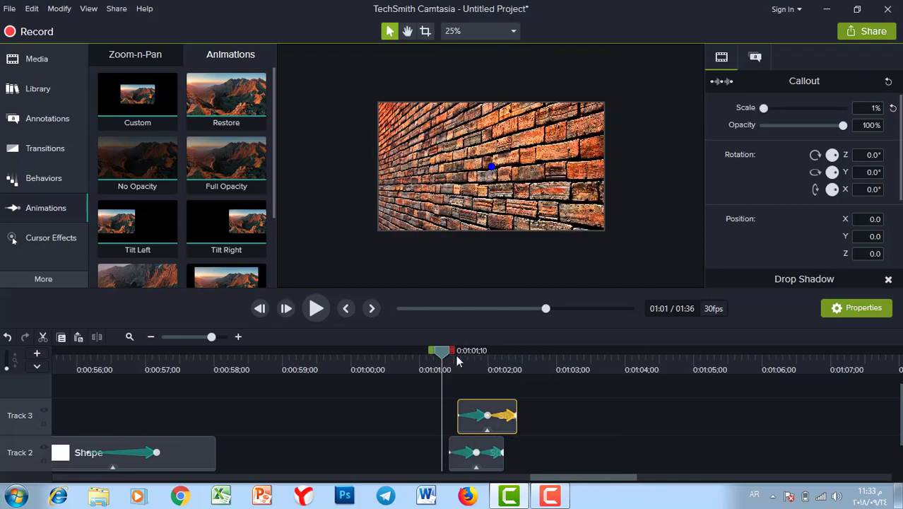
pyautogui.press('space')
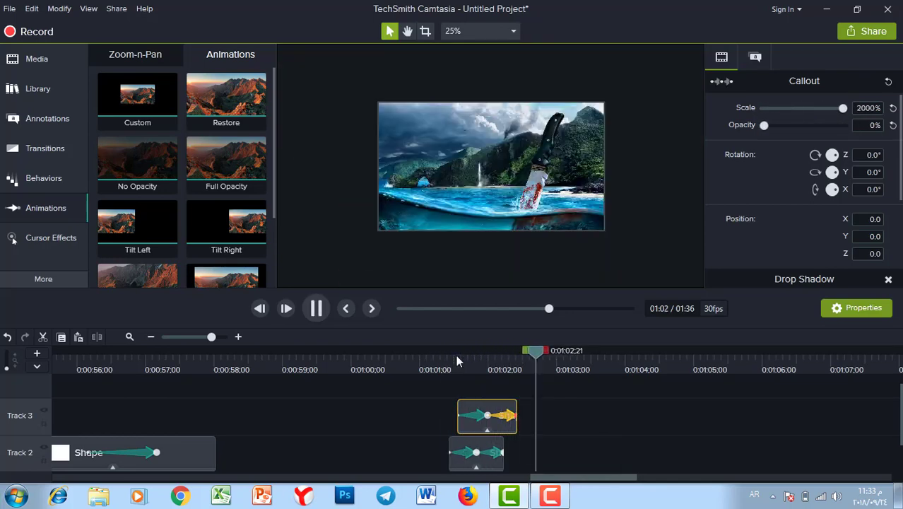
pyautogui.press('space')
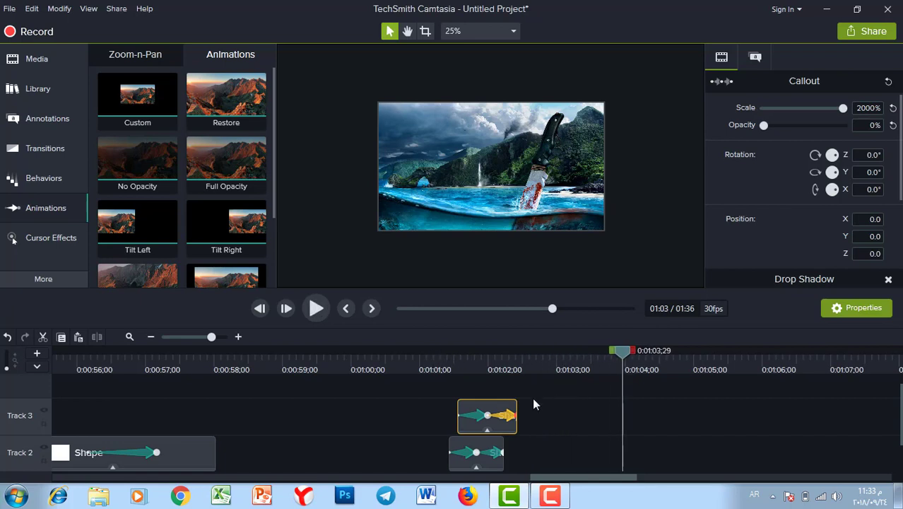
# Shorten the white star's fade-out so it starts at about 0:01:02;03, and play the transition back from just before the stars
pyautogui.moveTo(487, 415); pyautogui.dragTo(493, 417)
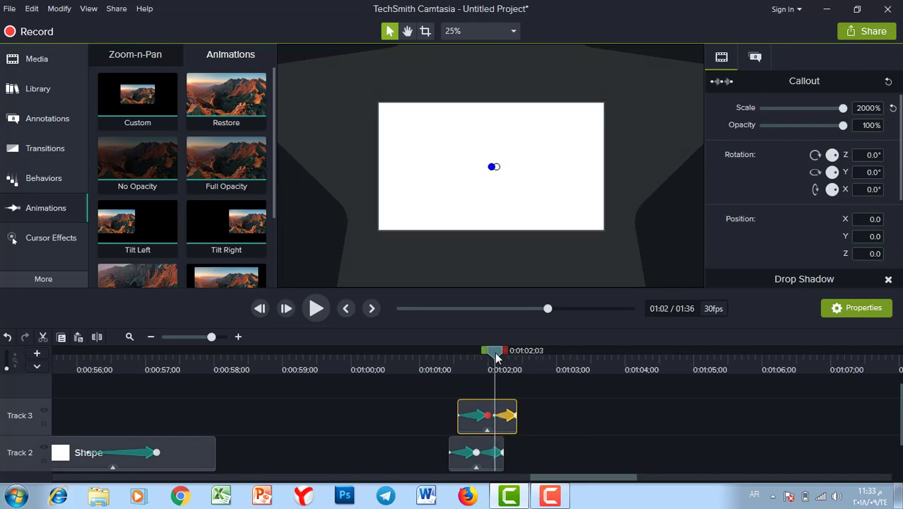
pyautogui.moveTo(496, 357); pyautogui.dragTo(447, 362)
pyautogui.press('space')
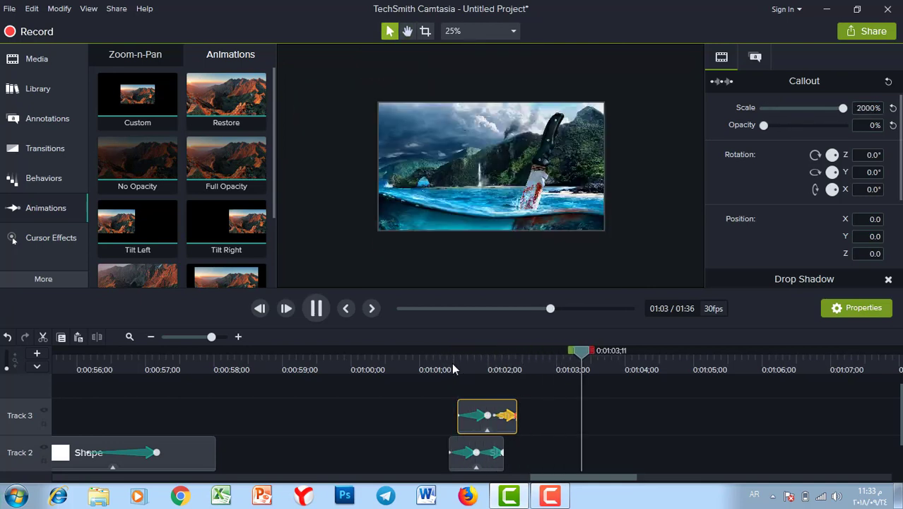
pyautogui.hotkey('alt', 'space')
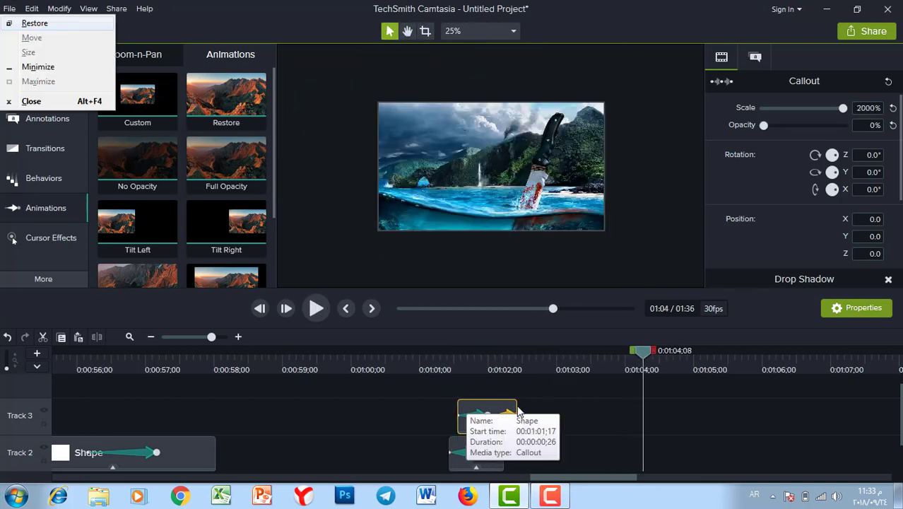
pyautogui.press('Escape')
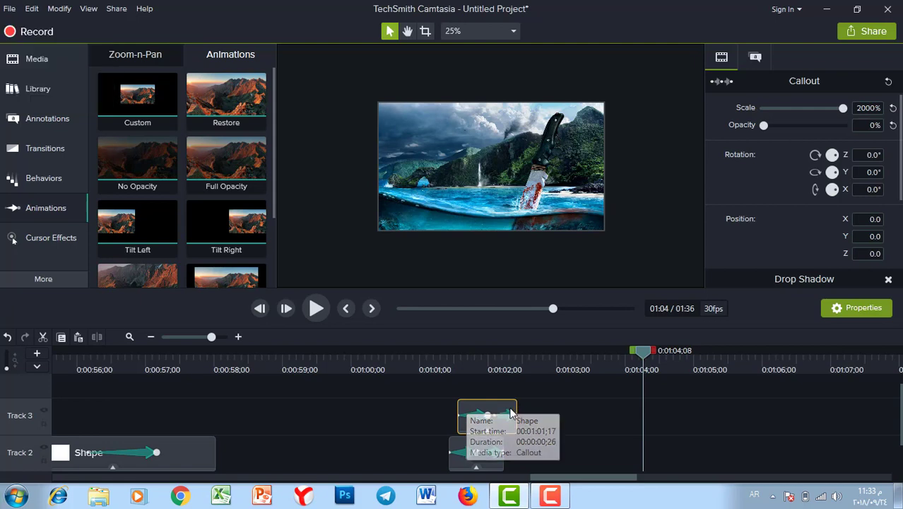
# Extend the white star clip to 0:00:01;03, shift its fade-out to the clip's end and play back from 0:01:01;10
pyautogui.moveTo(520, 407); pyautogui.dragTo(535, 408)
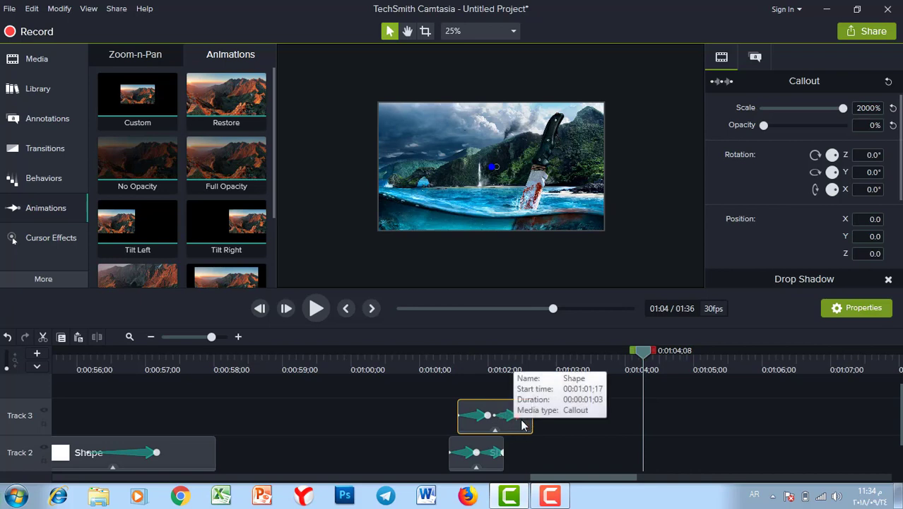
pyautogui.click(514, 417)
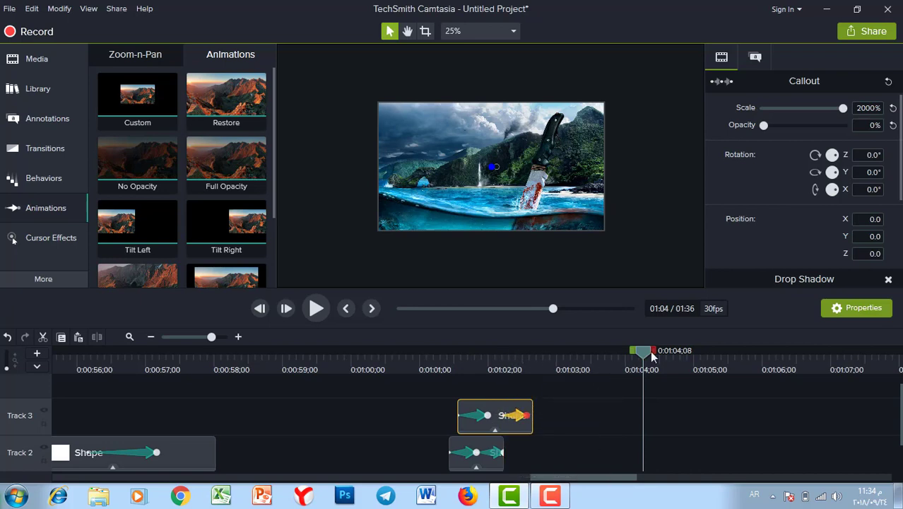
pyautogui.moveTo(546, 355); pyautogui.dragTo(446, 374)
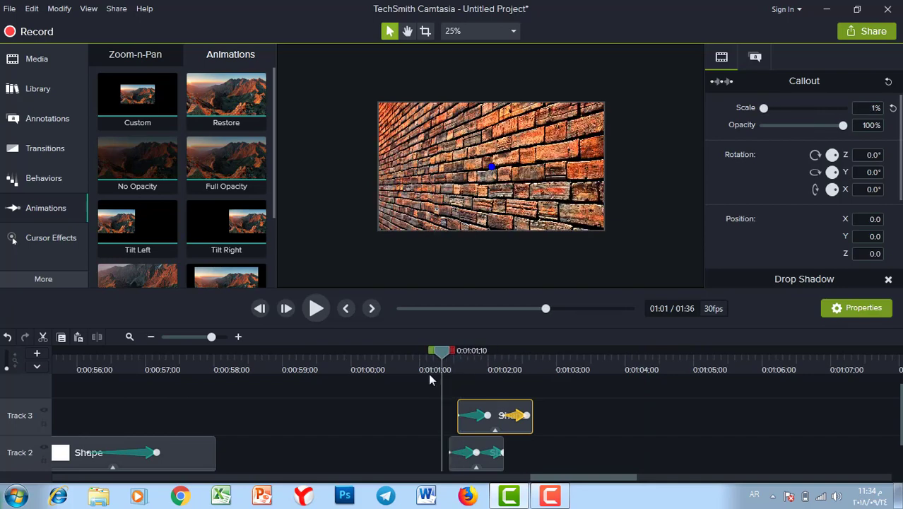
pyautogui.press('space')
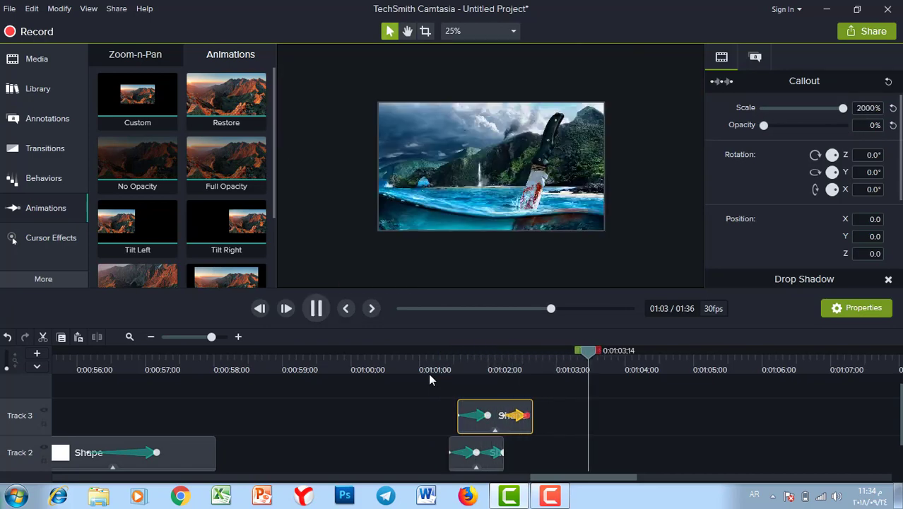
pyautogui.press('space')
pyautogui.press('Escape')
# Group the red and white star clips on Tracks 2 and 3
pyautogui.click(484, 467)
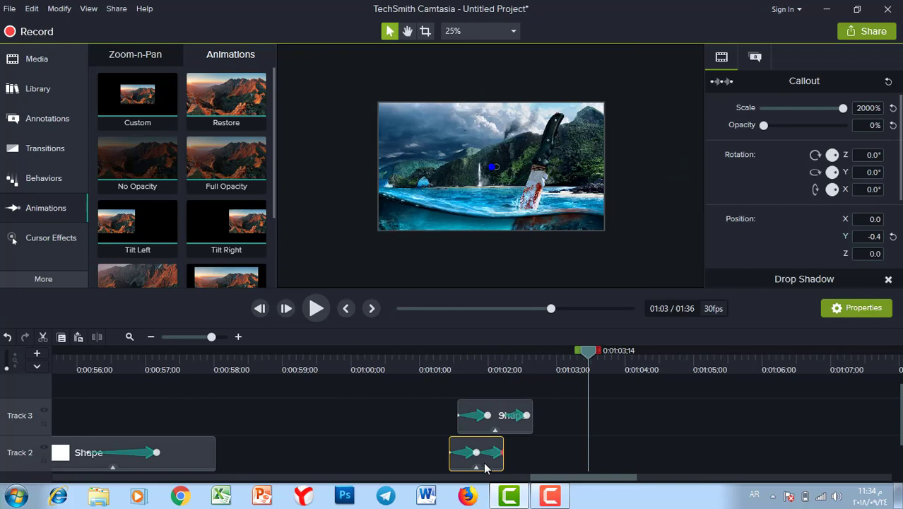
pyautogui.keyDown('ctrl'); pyautogui.click(516, 432); pyautogui.keyUp('ctrl')
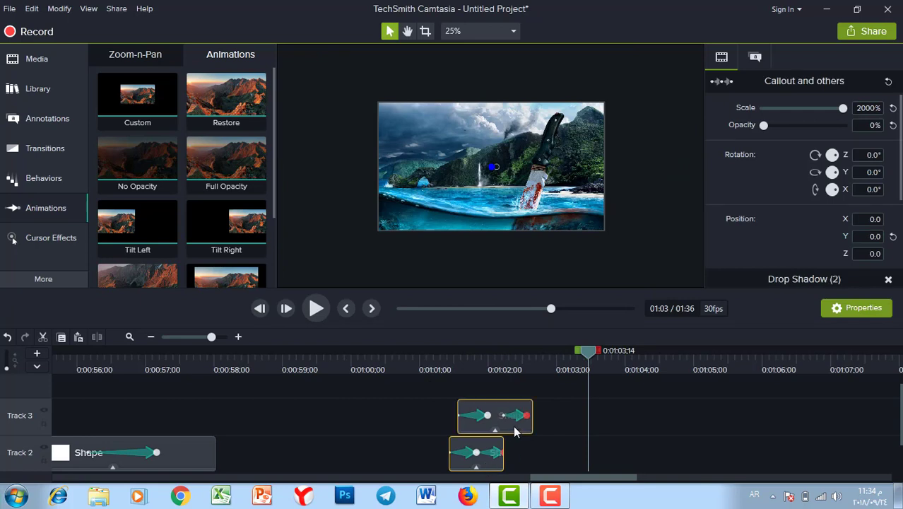
pyautogui.rightClick(515, 432)
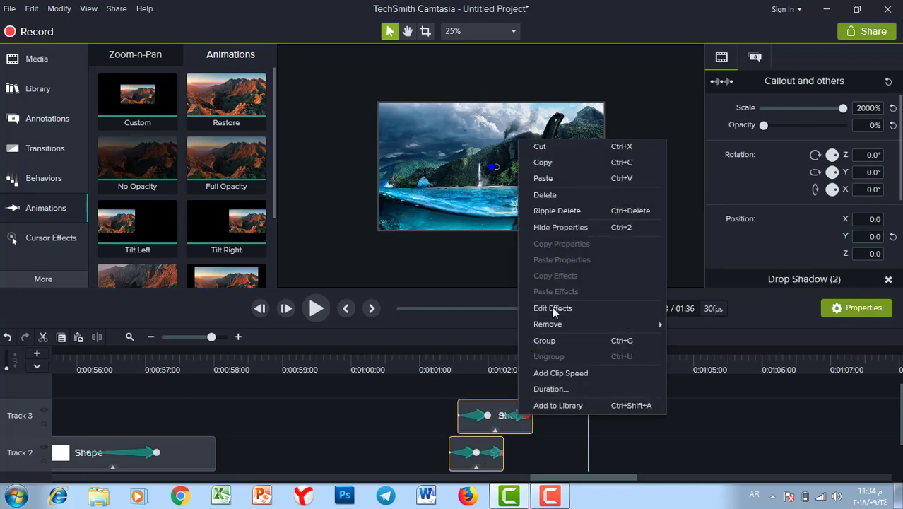
pyautogui.click(554, 342)
pyautogui.click(600, 378)
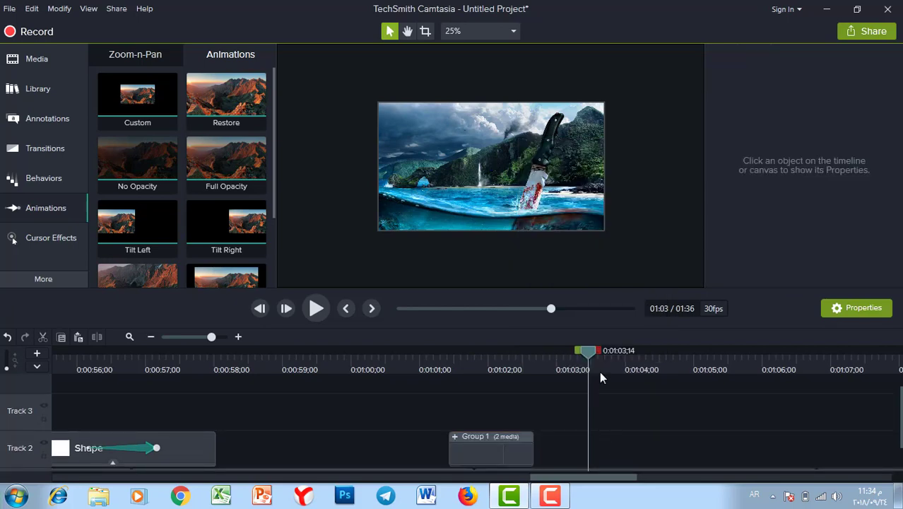
# Add the star transition group to the Default library under the name انتقال
pyautogui.click(464, 367)
pyautogui.moveTo(447, 372)
pyautogui.mouseDown()
pyautogui.moveTo(475, 367)
pyautogui.moveTo(444, 367)
pyautogui.moveTo(454, 367)
pyautogui.mouseUp()
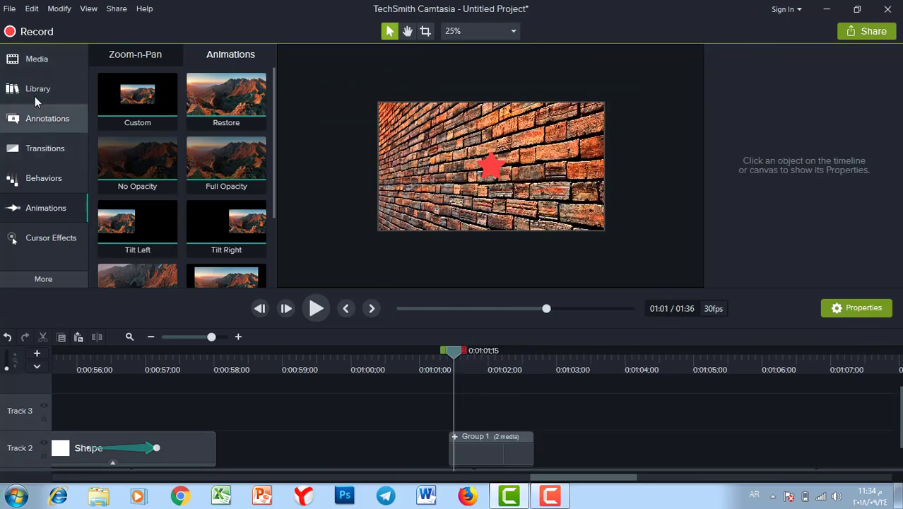
pyautogui.click(493, 443)
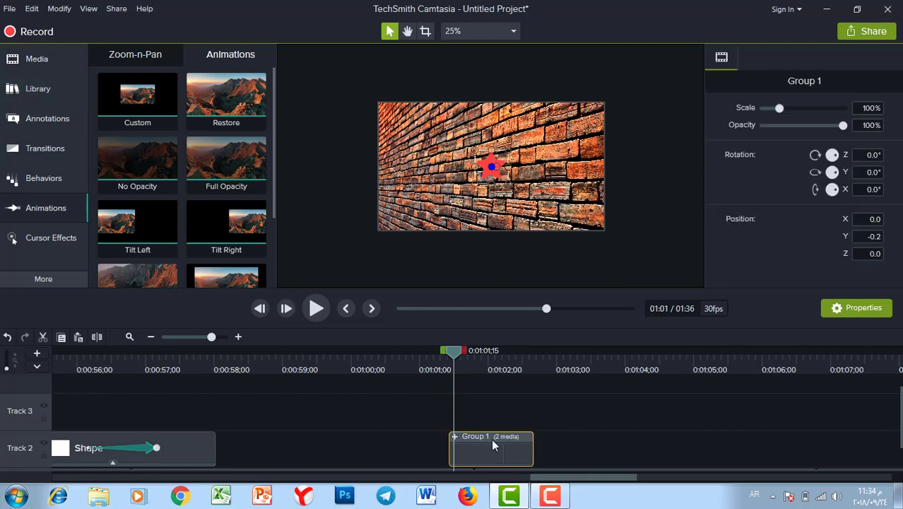
pyautogui.rightClick(493, 442)
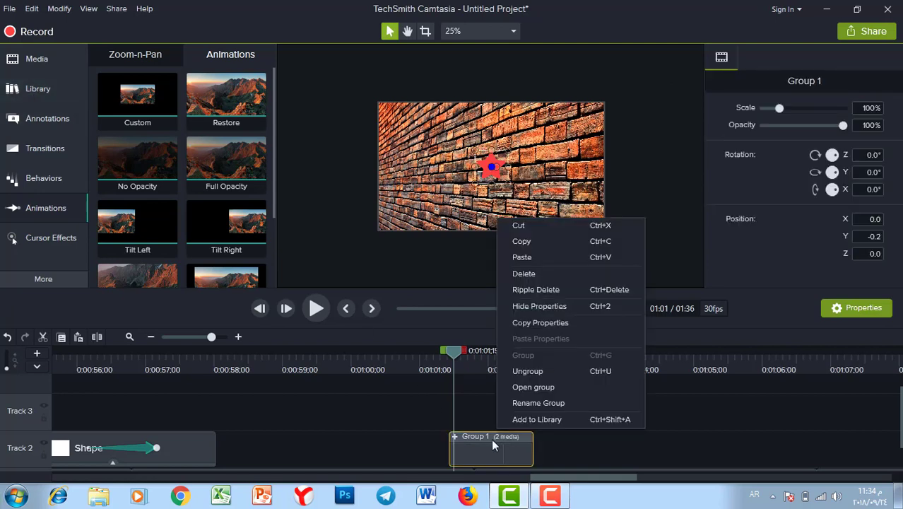
pyautogui.click(542, 421)
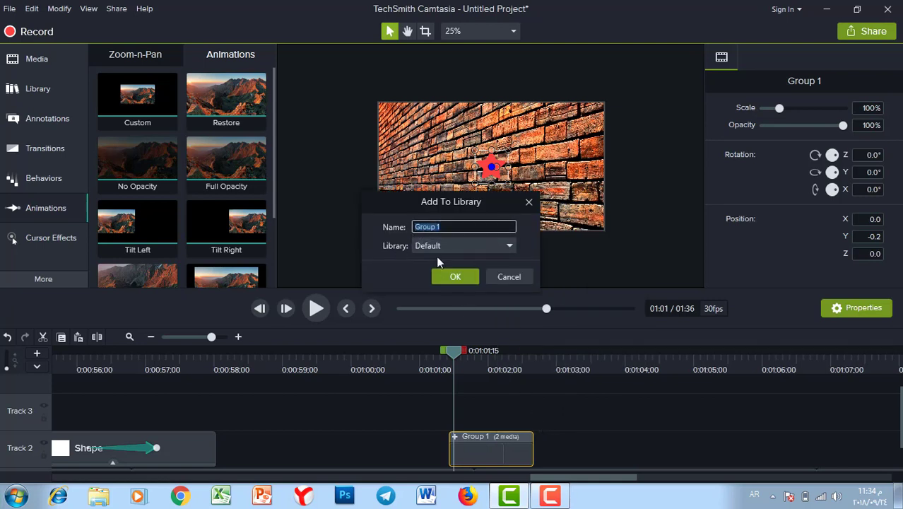
pyautogui.write('انتقال')
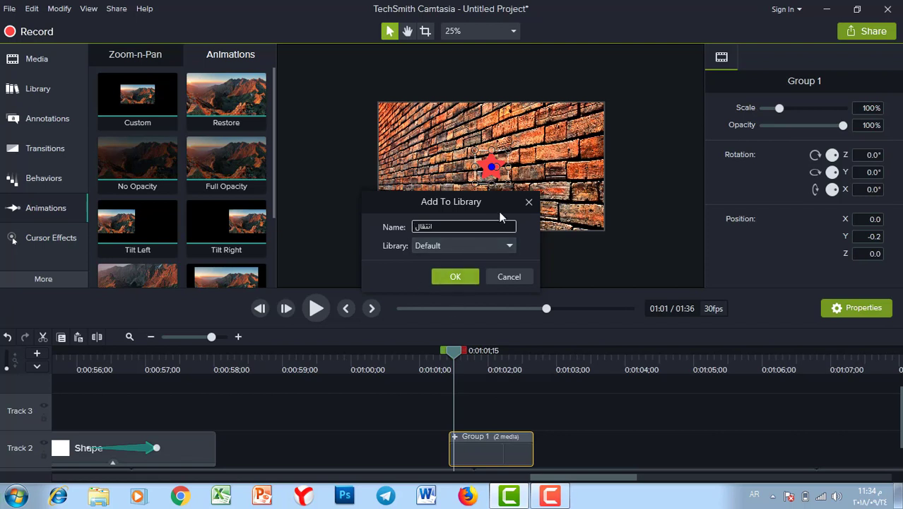
pyautogui.click(455, 276)
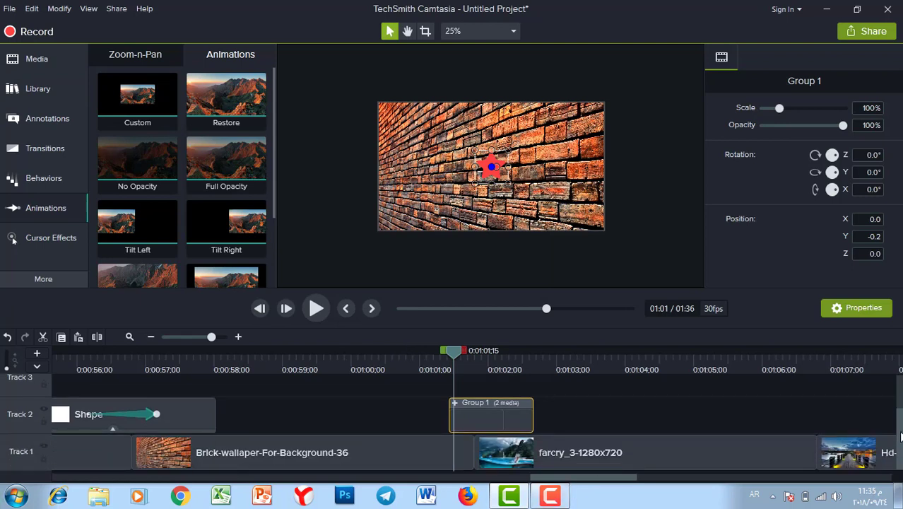
# Add a white ellipse shape on Track 2 at 0:01:05;28 and reshape it into a small circle in the canvas's lower-left corner
pyautogui.scroll(-1, 887, 397)
pyautogui.moveTo(591, 480); pyautogui.dragTo(626, 480)
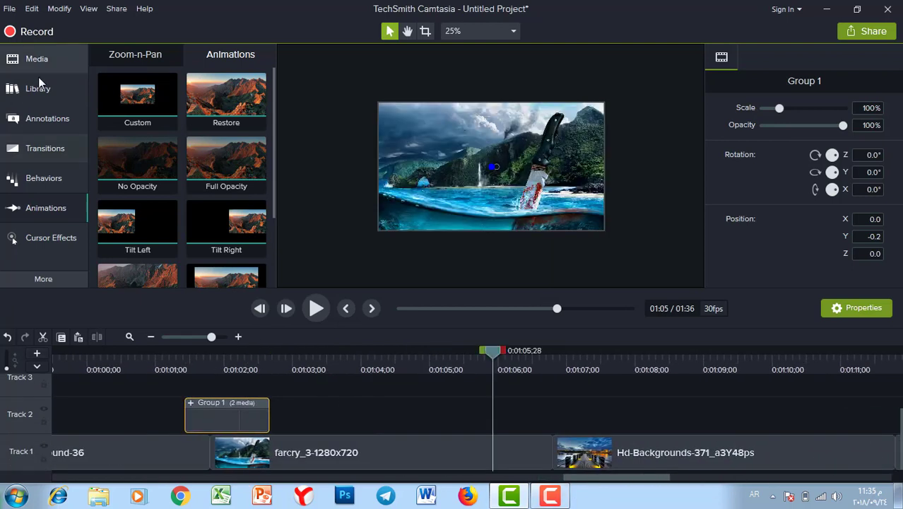
pyautogui.click(41, 120)
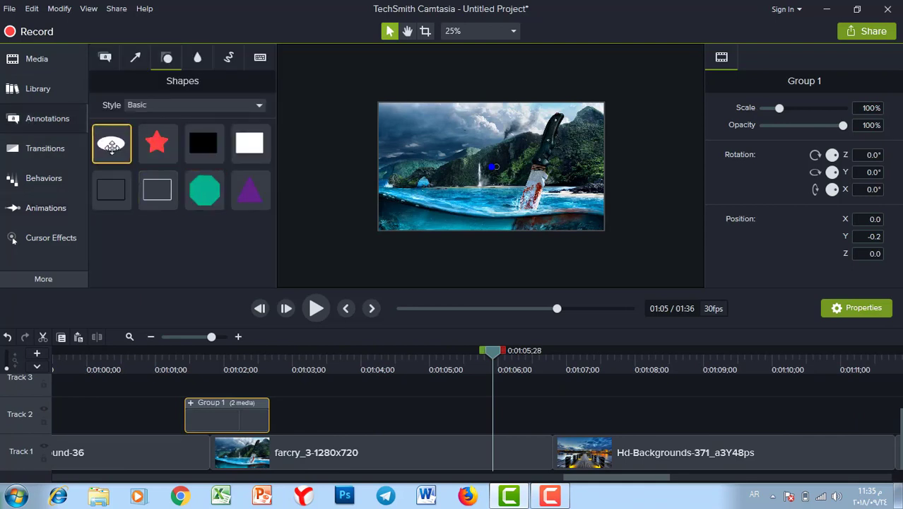
pyautogui.moveTo(111, 145); pyautogui.dragTo(488, 423)
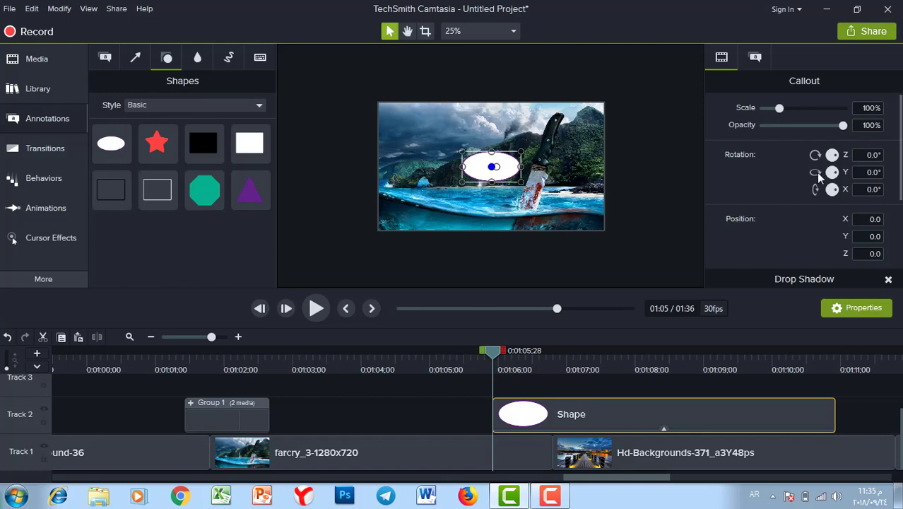
pyautogui.moveTo(521, 166)
pyautogui.mouseDown()
pyautogui.moveTo(497, 170)
pyautogui.moveTo(479, 158)
pyautogui.moveTo(424, 201)
pyautogui.moveTo(403, 206)
pyautogui.moveTo(405, 192)
pyautogui.moveTo(405, 206)
pyautogui.mouseUp()
# Set the circle's outline thickness to 0 and its fill to the green preset swatch
pyautogui.click(755, 56)
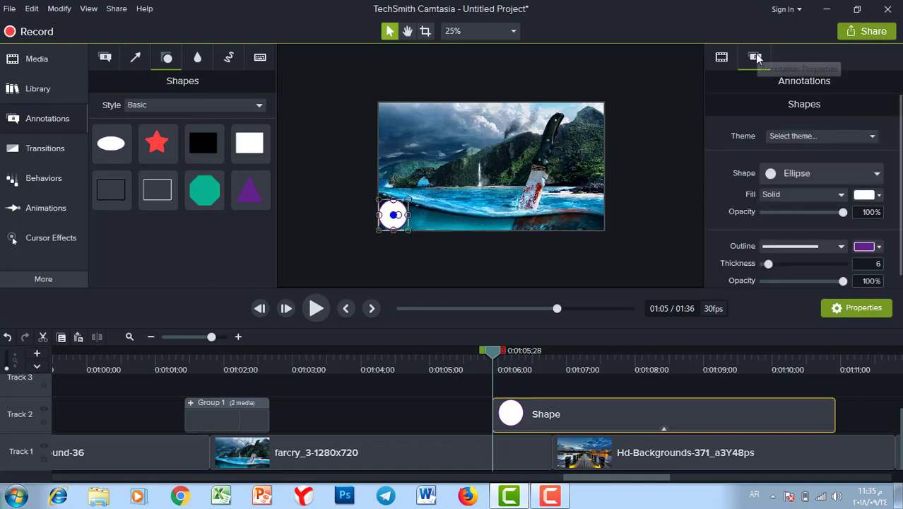
pyautogui.moveTo(768, 268); pyautogui.dragTo(746, 270)
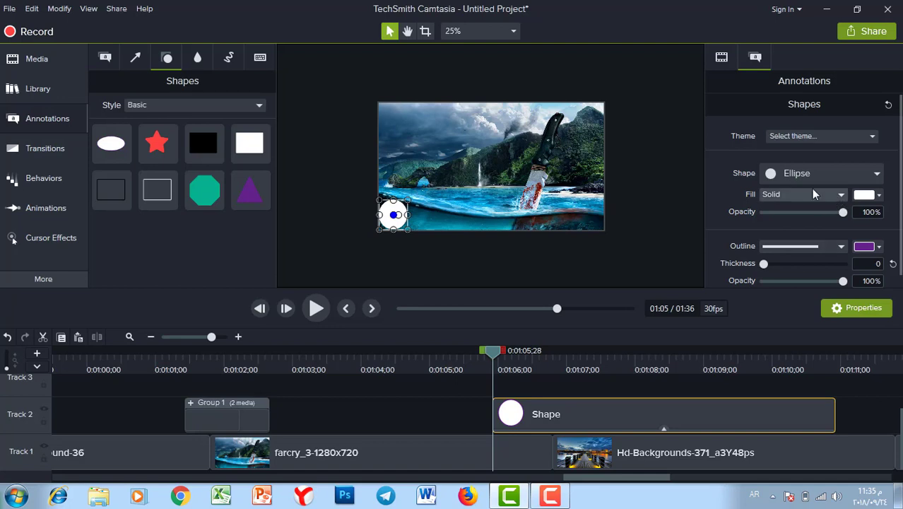
pyautogui.click(876, 198)
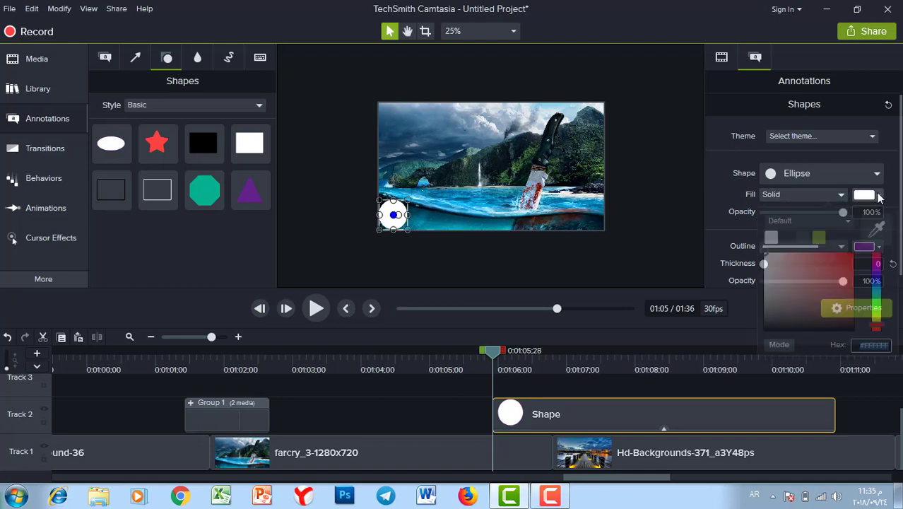
pyautogui.click(817, 237)
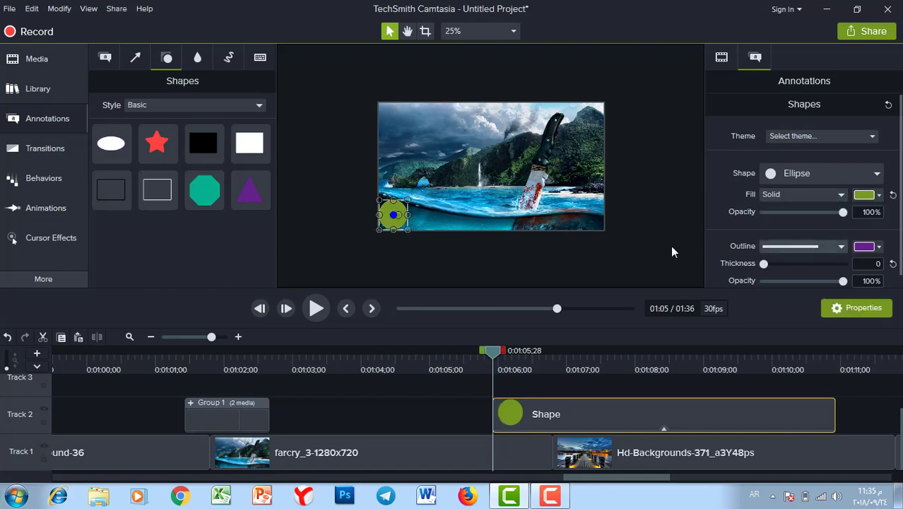
pyautogui.click(327, 158)
# Move the green circle so its centre sits on the image's lower-left corner, at about X -682.0, Y -383.6
pyautogui.click(388, 212)
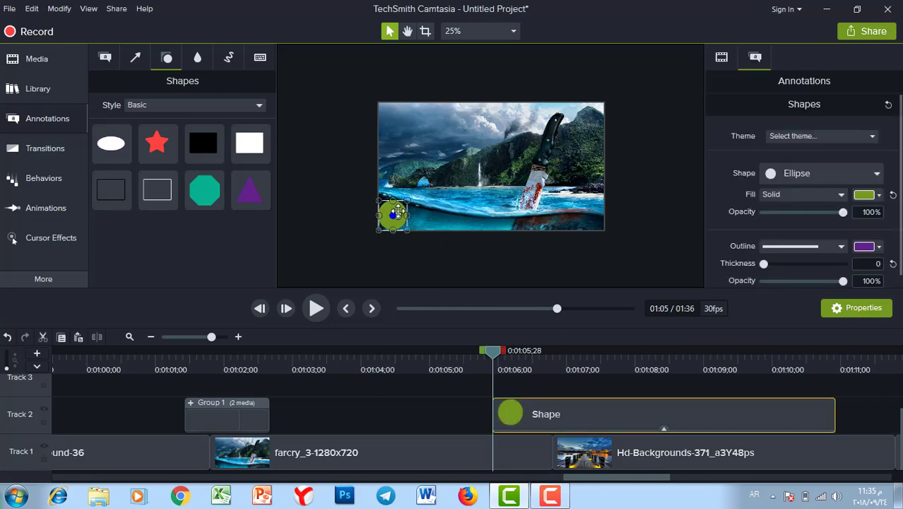
pyautogui.moveTo(388, 212); pyautogui.dragTo(389, 216)
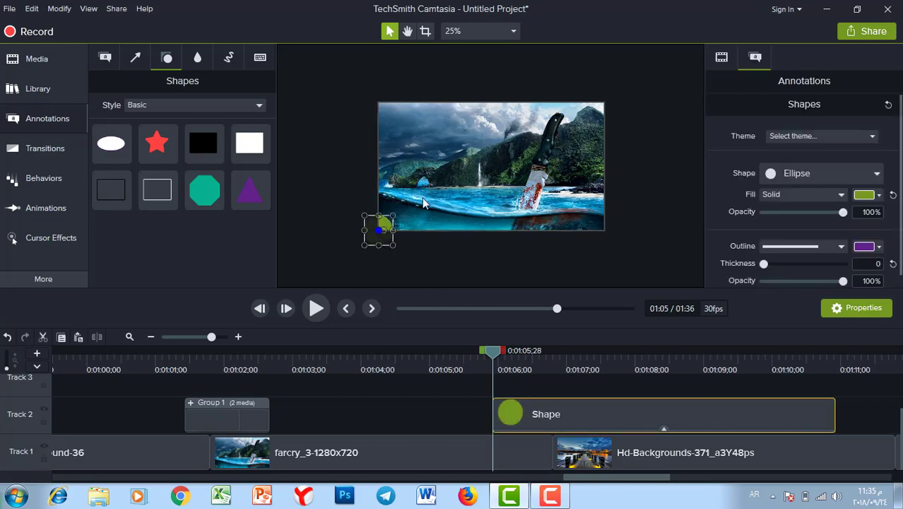
pyautogui.click(368, 230)
# Add an animation at the start of the green circle's clip on Track 2 and set its end scale to 2000%
pyautogui.click(27, 211)
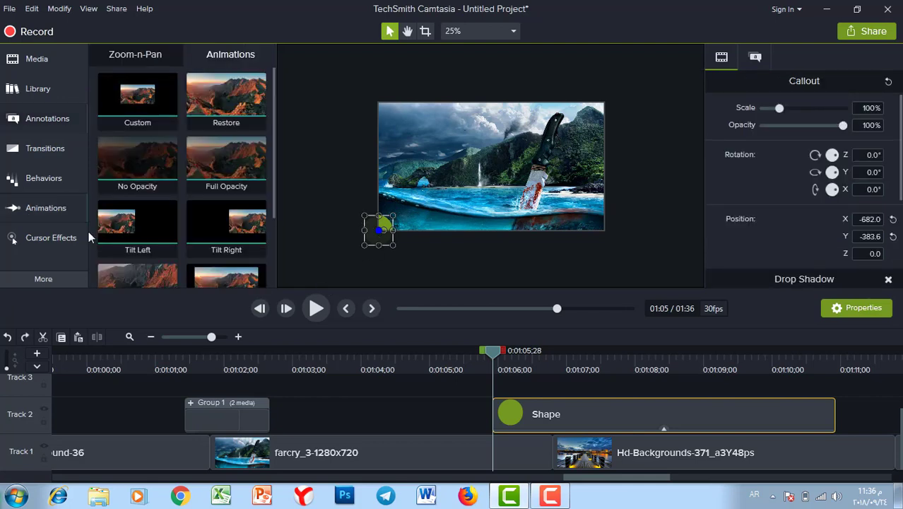
pyautogui.moveTo(198, 164); pyautogui.dragTo(520, 413)
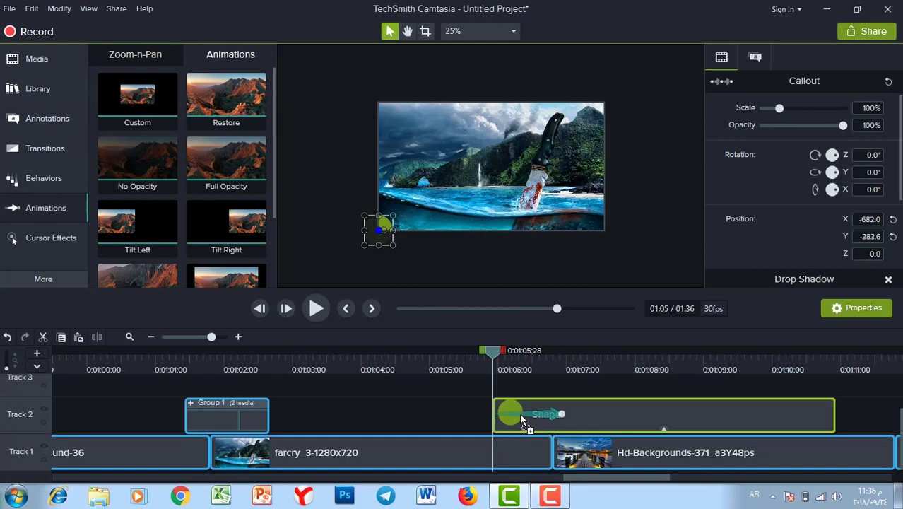
pyautogui.click(544, 413)
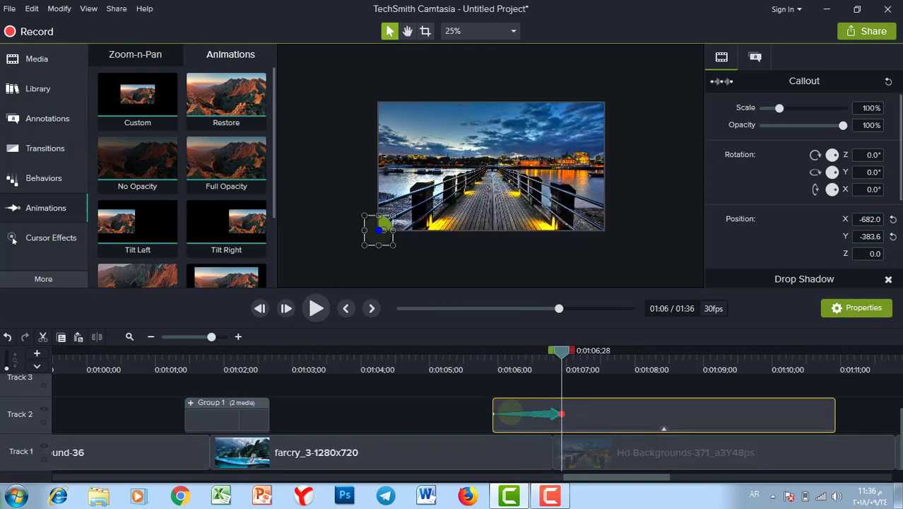
pyautogui.click(868, 108)
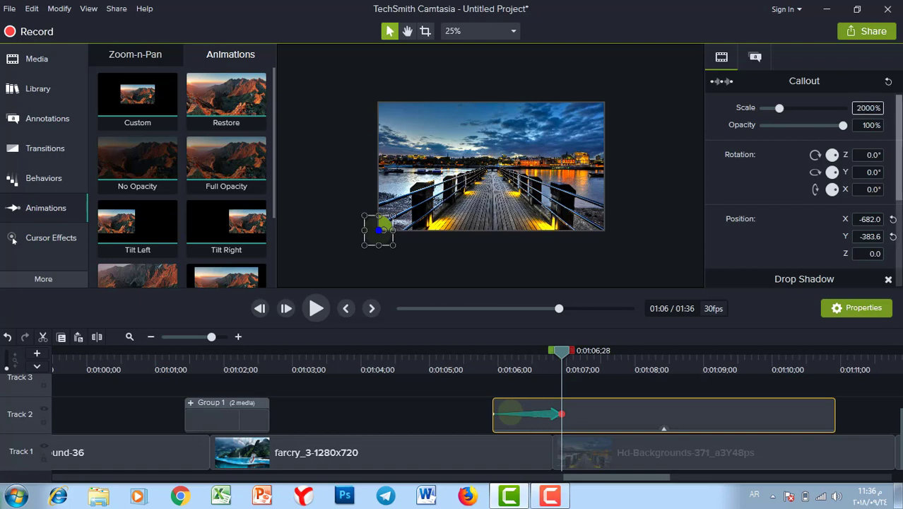
pyautogui.write('2000')
pyautogui.press('Return')
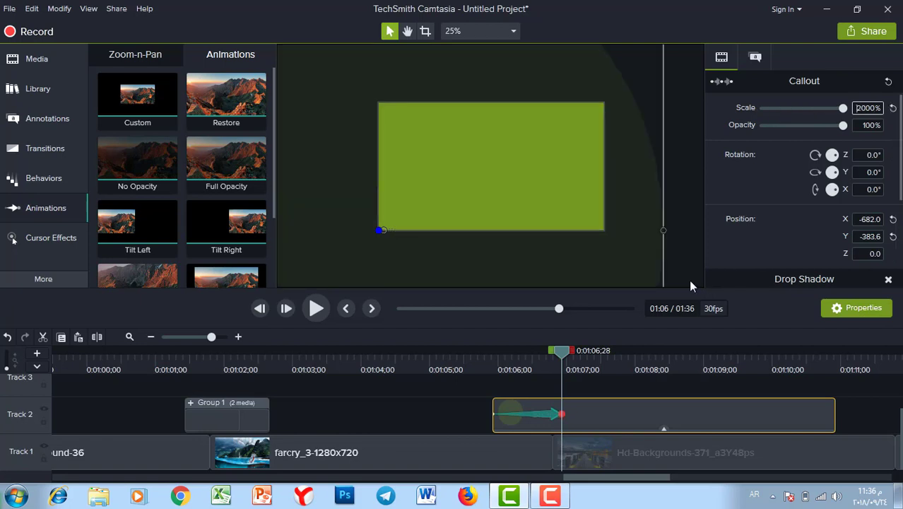
# Set the green circle's scale at the start of the animation to the 1% minimum and preview the growth
pyautogui.moveTo(559, 357); pyautogui.dragTo(491, 364)
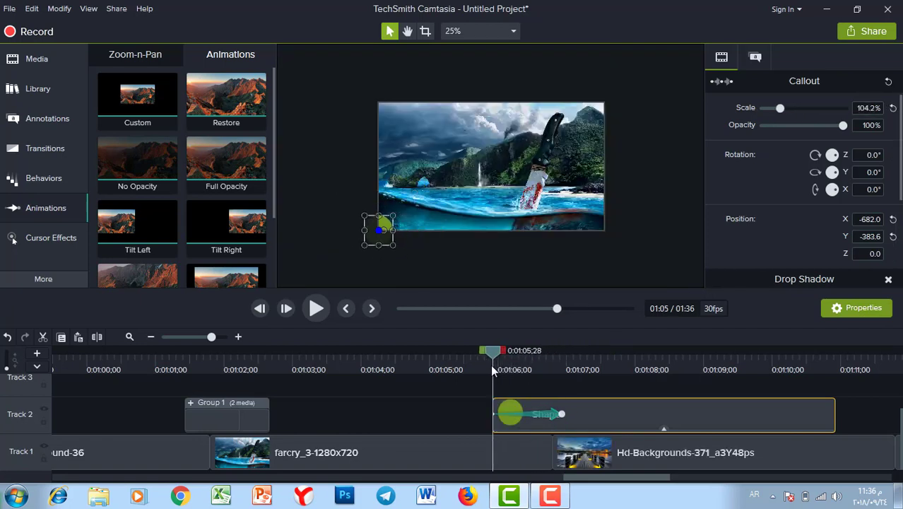
pyautogui.click(499, 415)
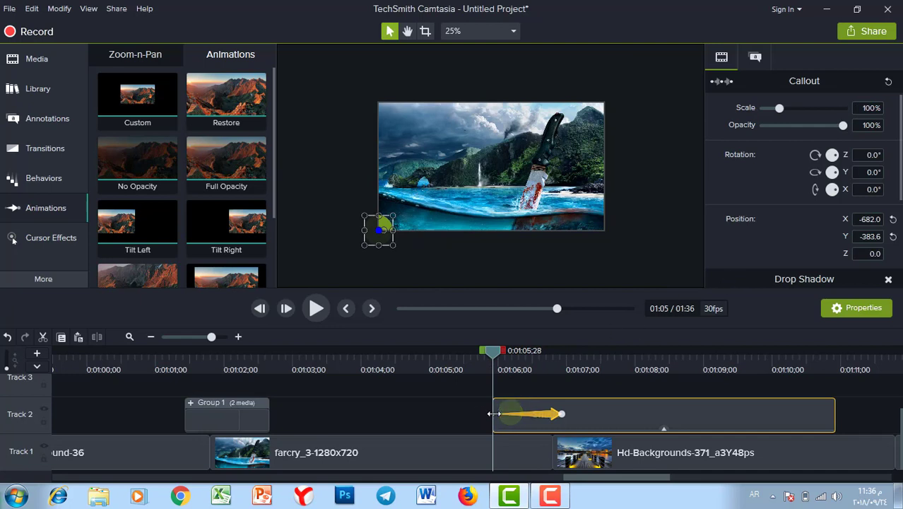
pyautogui.click(867, 106)
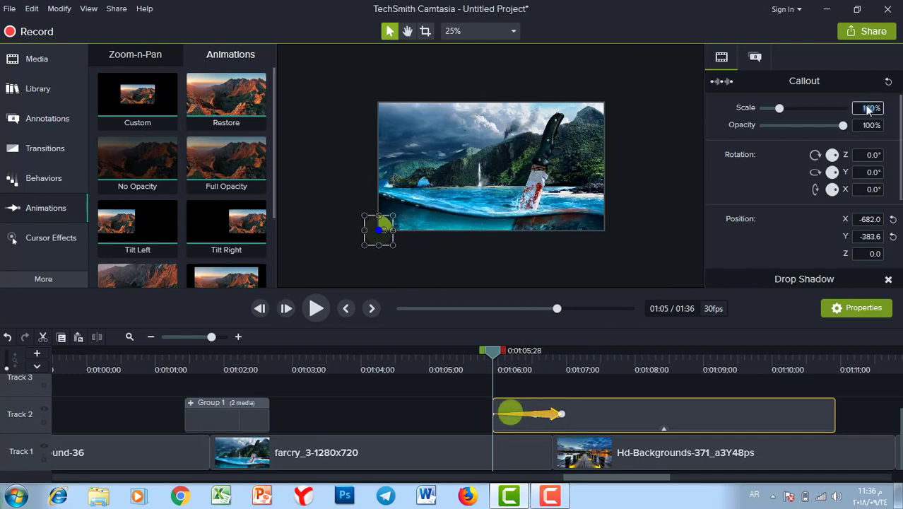
pyautogui.write('0')
pyautogui.press('Return')
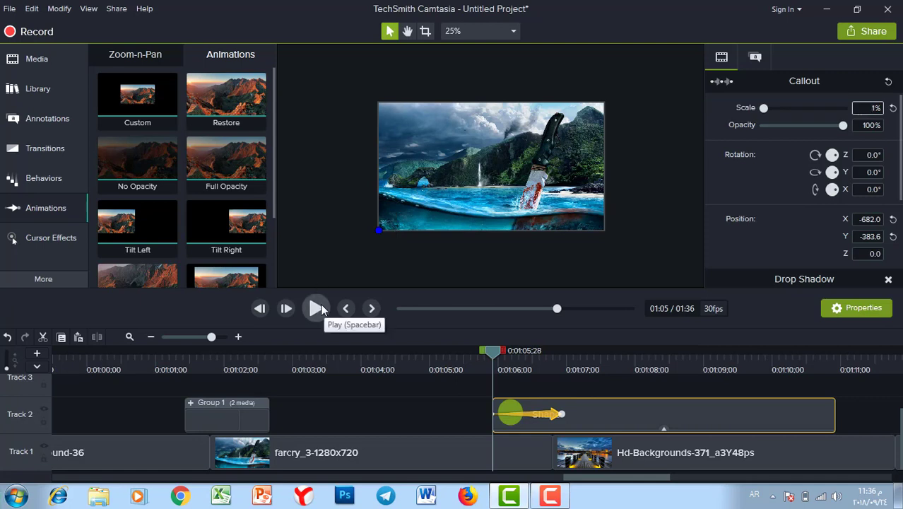
pyautogui.click(316, 305)
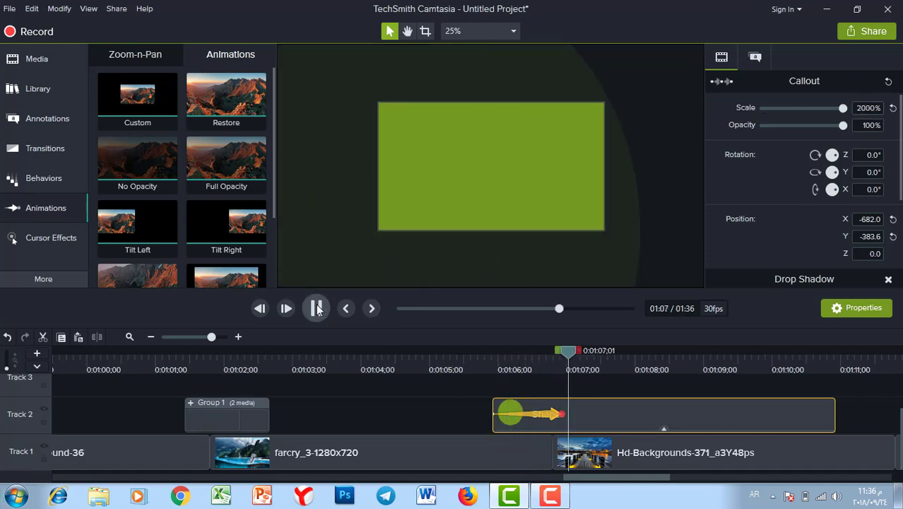
pyautogui.click(318, 309)
# Shorten the green circle's growth animation to about half a second and trim its clip to a duration of 00:00:01;01
pyautogui.moveTo(558, 410); pyautogui.dragTo(529, 414)
pyautogui.moveTo(533, 354); pyautogui.dragTo(489, 354)
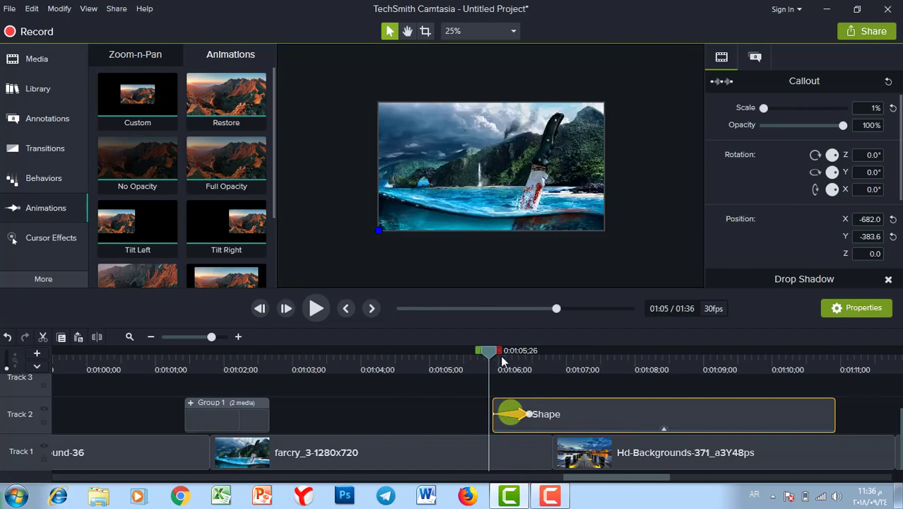
pyautogui.press('space')
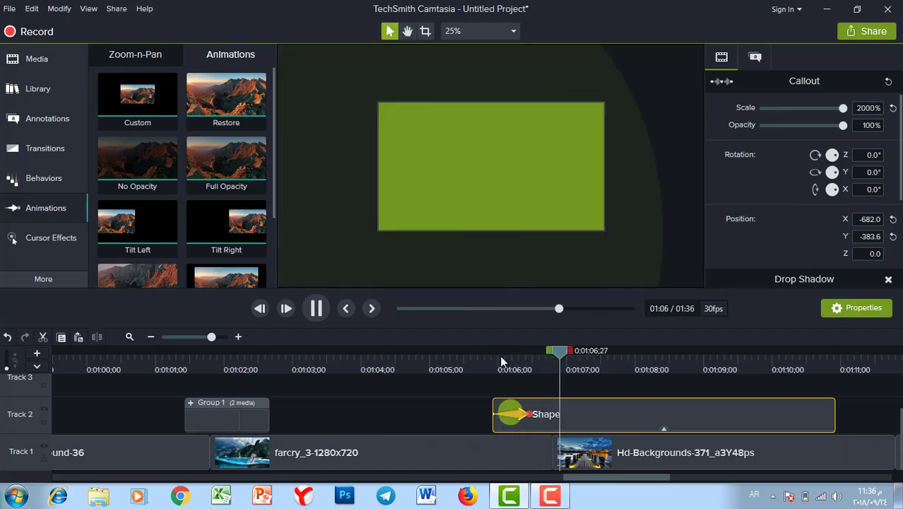
pyautogui.press('space')
pyautogui.click(445, 402)
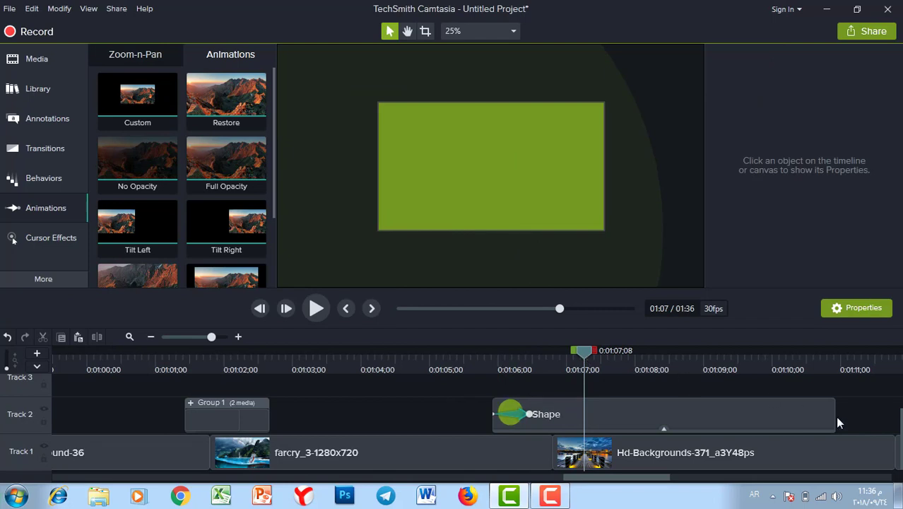
pyautogui.moveTo(836, 417); pyautogui.dragTo(564, 412)
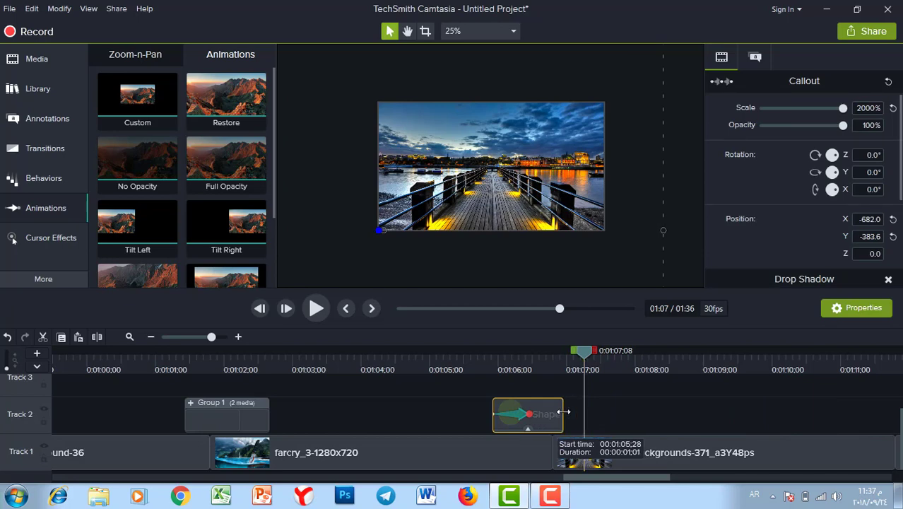
# Add a white ellipse on Track 3 starting slightly after the green circle's clip and narrow it into a circle
pyautogui.click(35, 120)
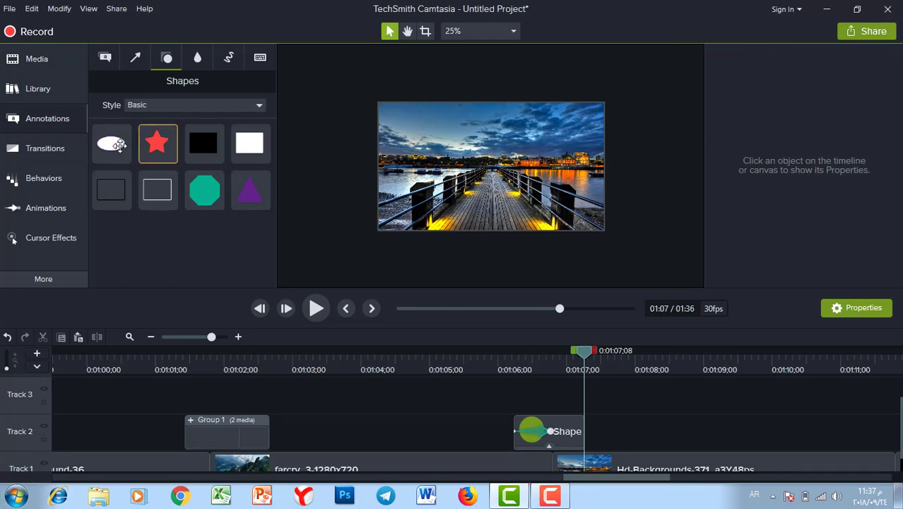
pyautogui.moveTo(118, 144); pyautogui.dragTo(527, 408)
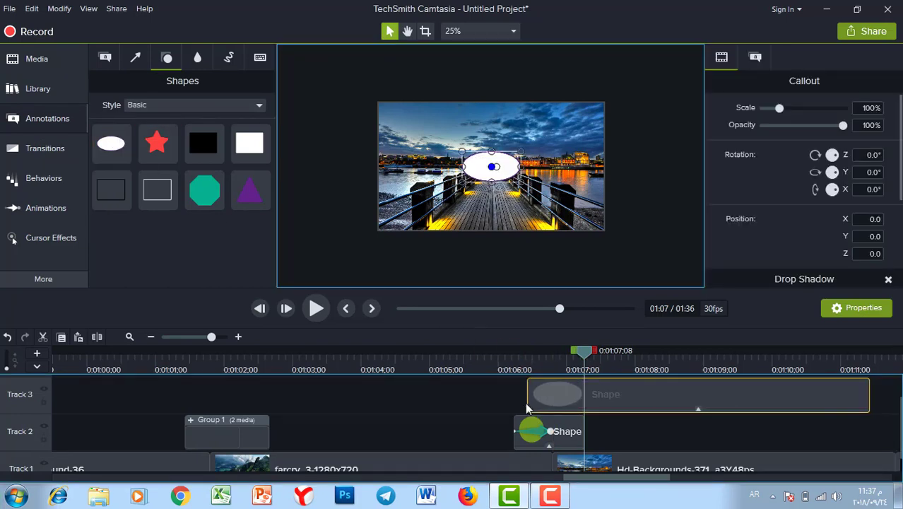
pyautogui.moveTo(520, 167); pyautogui.dragTo(493, 167)
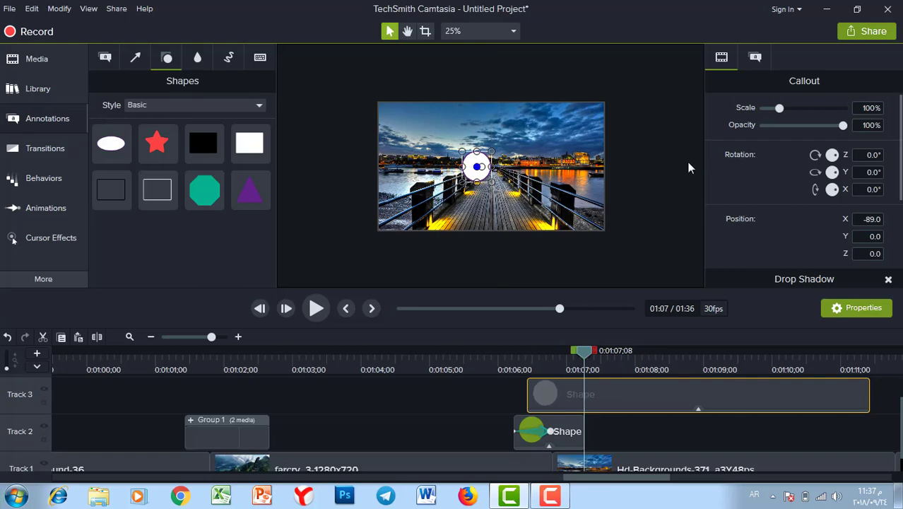
# Set the white circle's outline thickness to 0 and centre it on the image's lower-left corner, at X -682.0, Y -383.6
pyautogui.click(750, 57)
pyautogui.moveTo(770, 265); pyautogui.dragTo(748, 264)
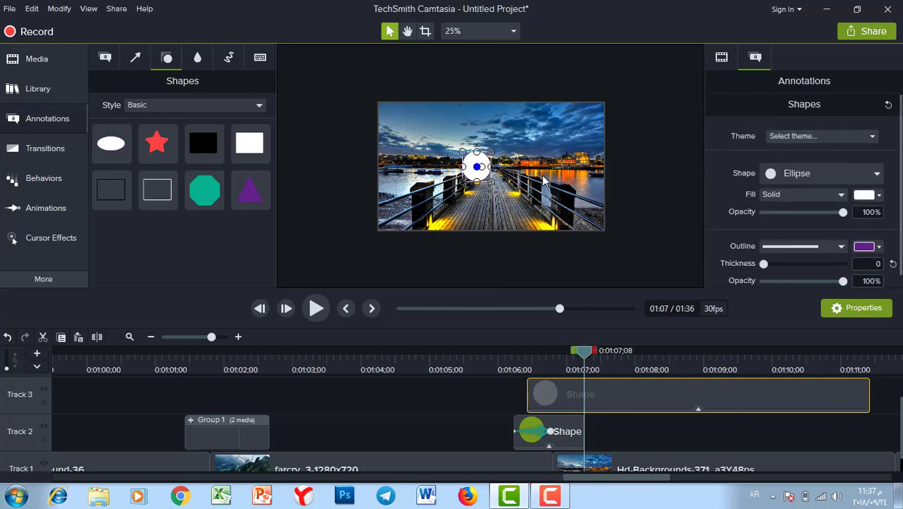
pyautogui.moveTo(480, 155)
pyautogui.mouseDown()
pyautogui.moveTo(392, 195)
pyautogui.moveTo(381, 218)
pyautogui.mouseUp()
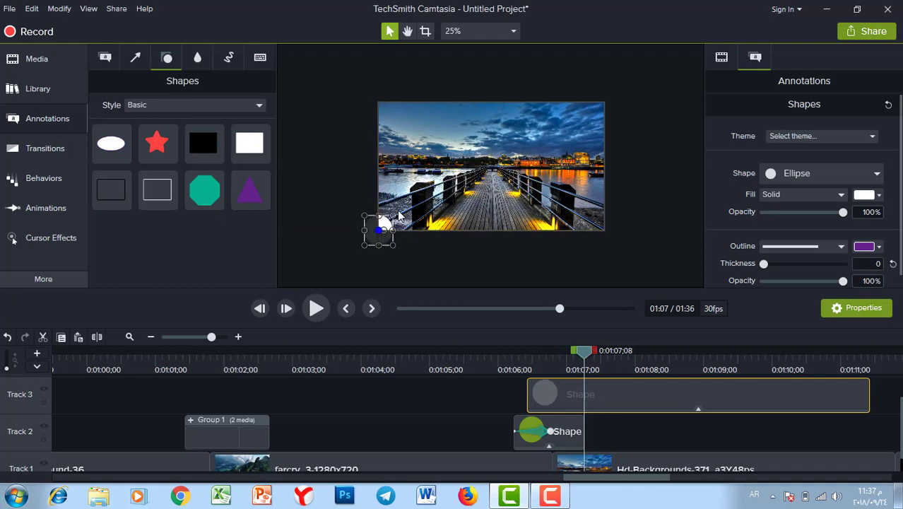
# Add a Custom animation to the white circle's clip on Track 3 and set its end scale to 2000%
pyautogui.click(46, 208)
pyautogui.moveTo(137, 99); pyautogui.dragTo(576, 395)
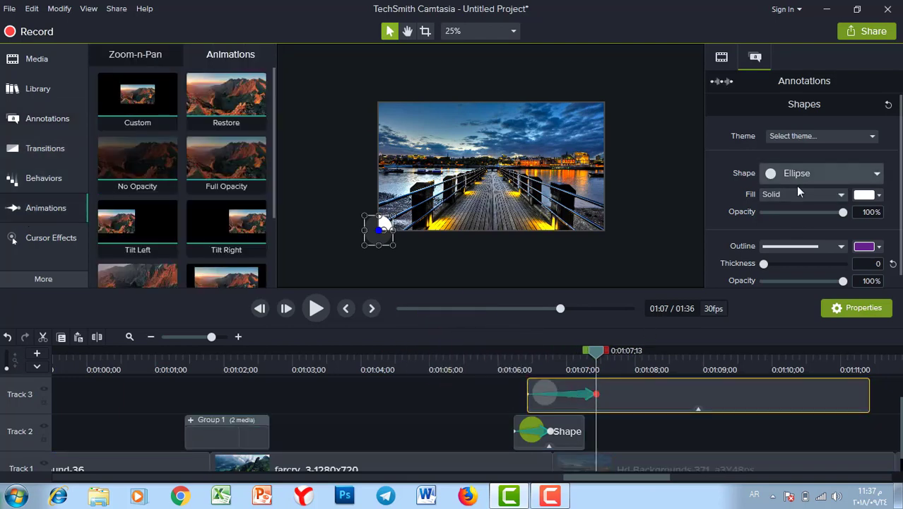
pyautogui.click(722, 57)
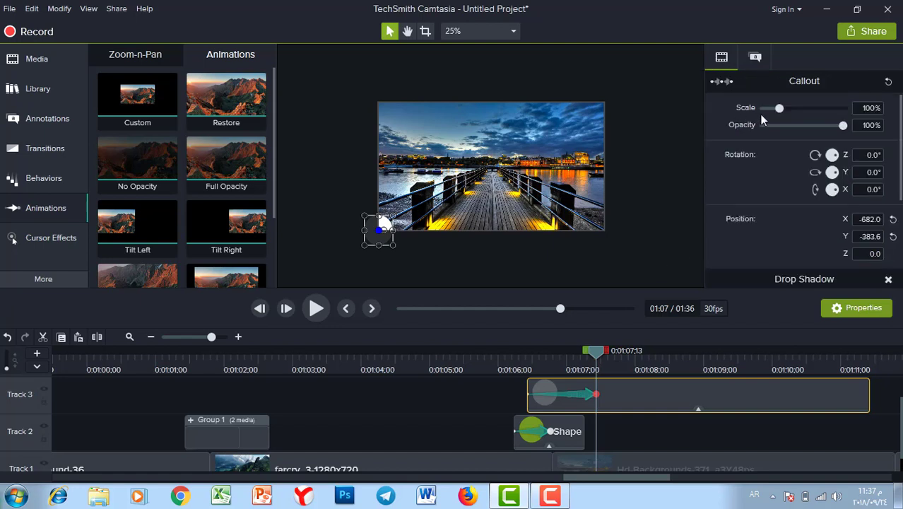
pyautogui.click(867, 108)
pyautogui.write('2000')
pyautogui.press('Return')
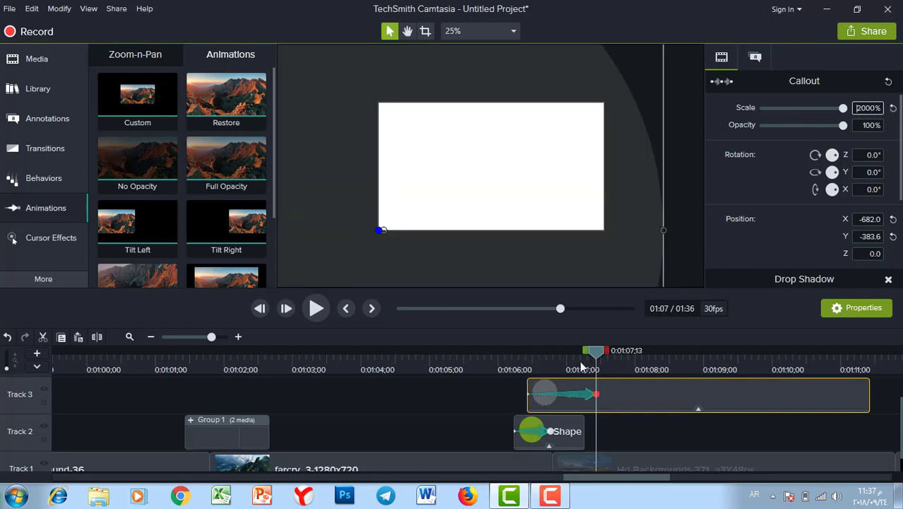
# Set the white circle's scale at the start of its animation to the 1% minimum and preview both circles growing
pyautogui.click(524, 358)
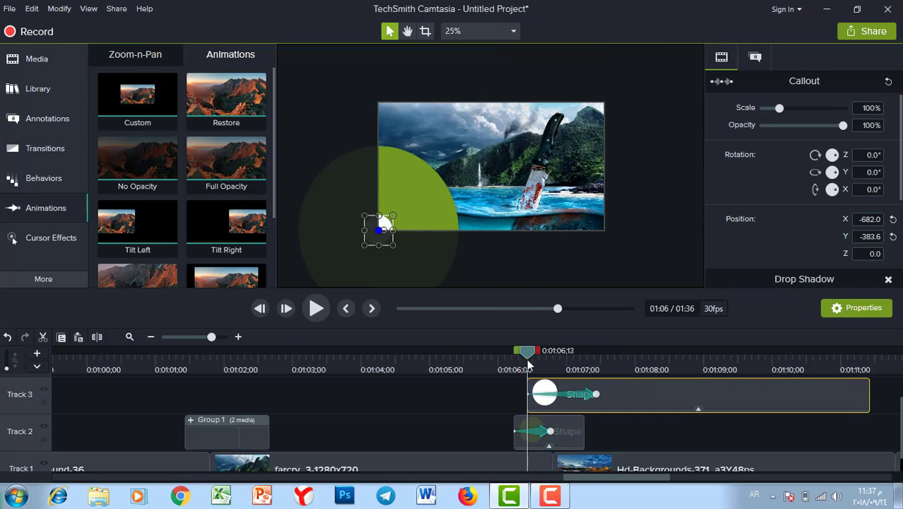
pyautogui.click(548, 394)
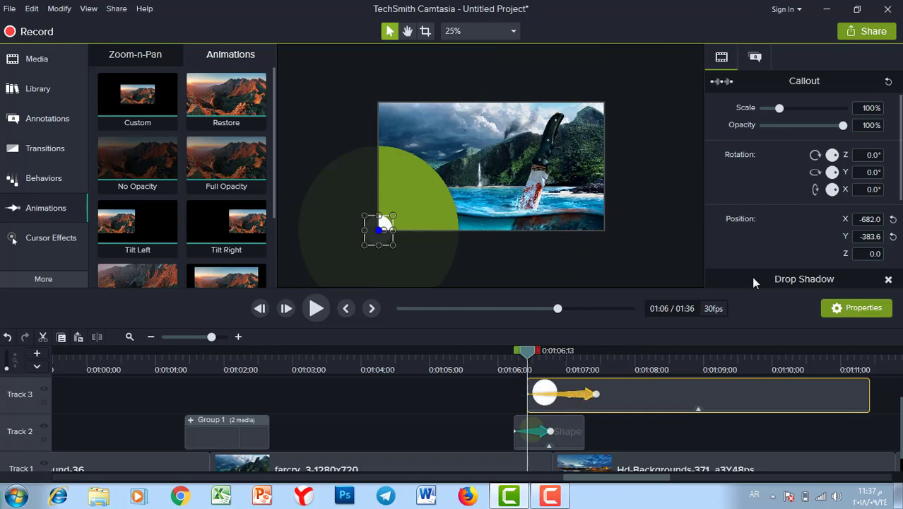
pyautogui.doubleClick(868, 107)
pyautogui.write('0')
pyautogui.press('Return')
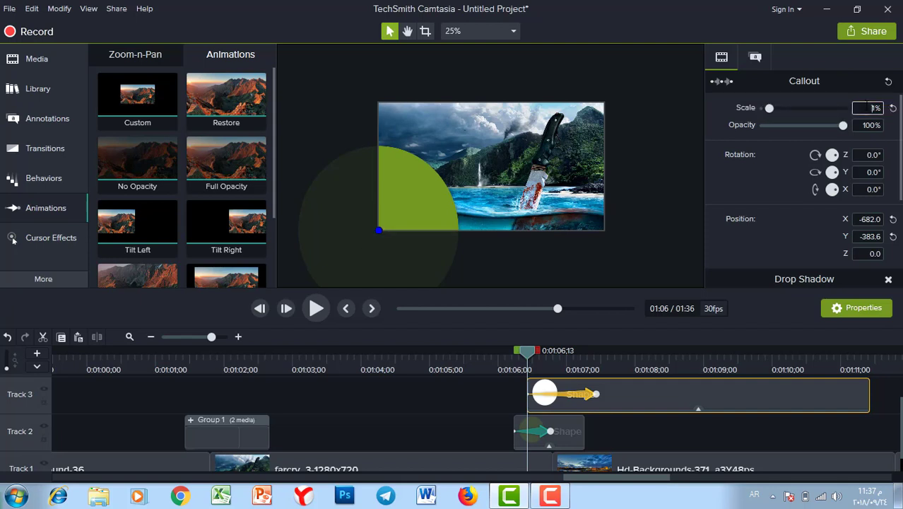
pyautogui.moveTo(530, 357); pyautogui.dragTo(512, 363)
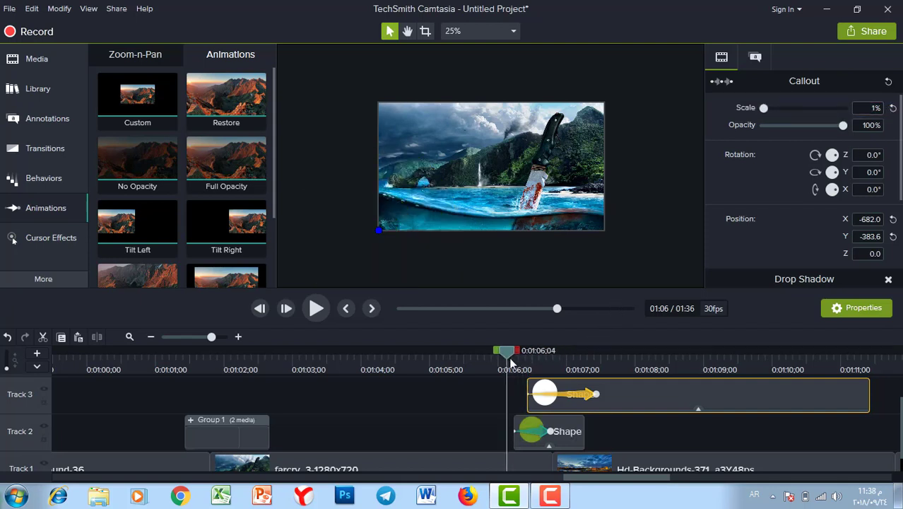
pyautogui.press('space')
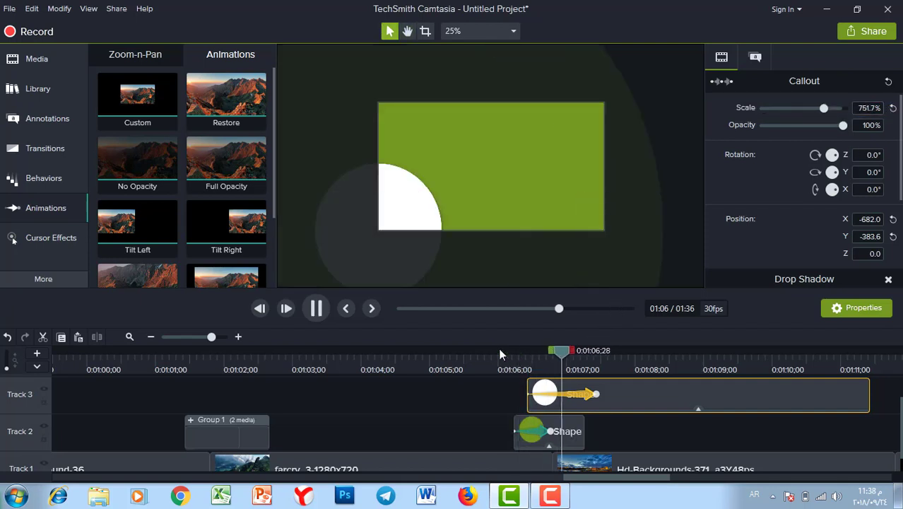
pyautogui.press('space')
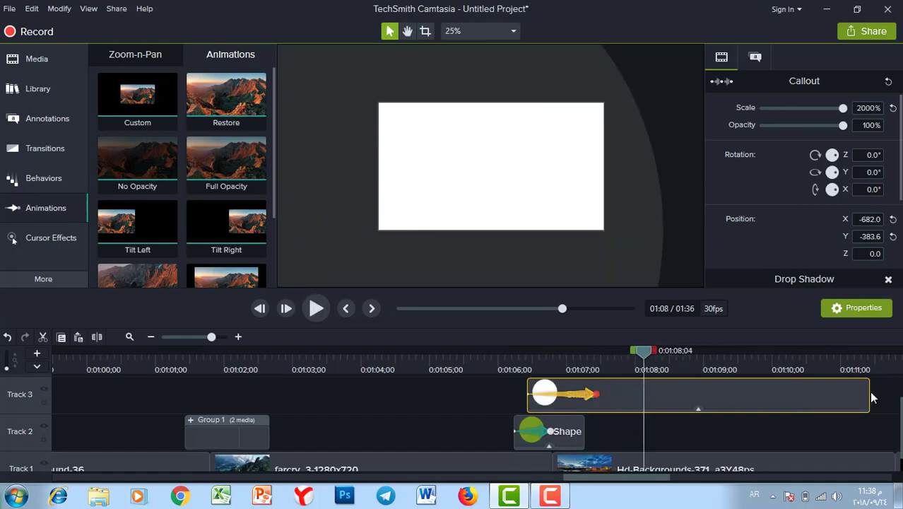
# Trim the white circle's clip to end at about 0:01:07;17 and add a short No Opacity animation at its end
pyautogui.moveTo(871, 397); pyautogui.dragTo(604, 395)
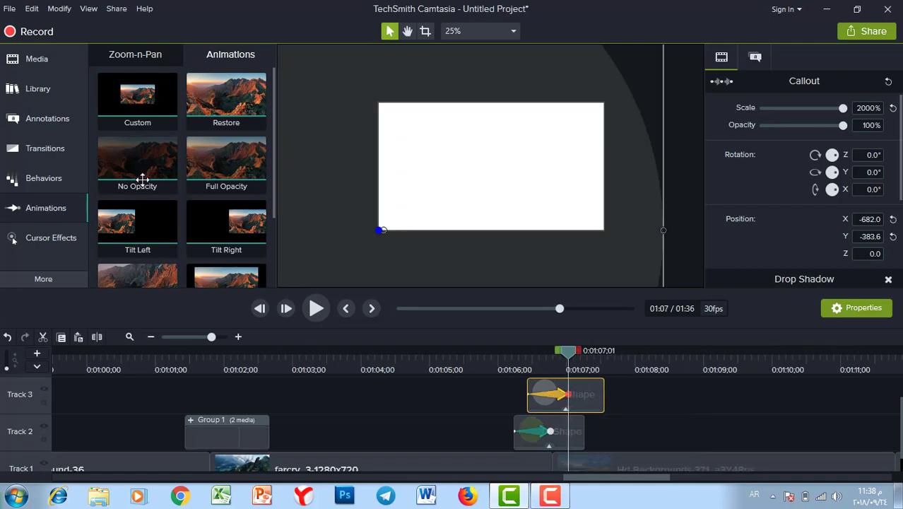
pyautogui.moveTo(141, 177); pyautogui.dragTo(588, 399)
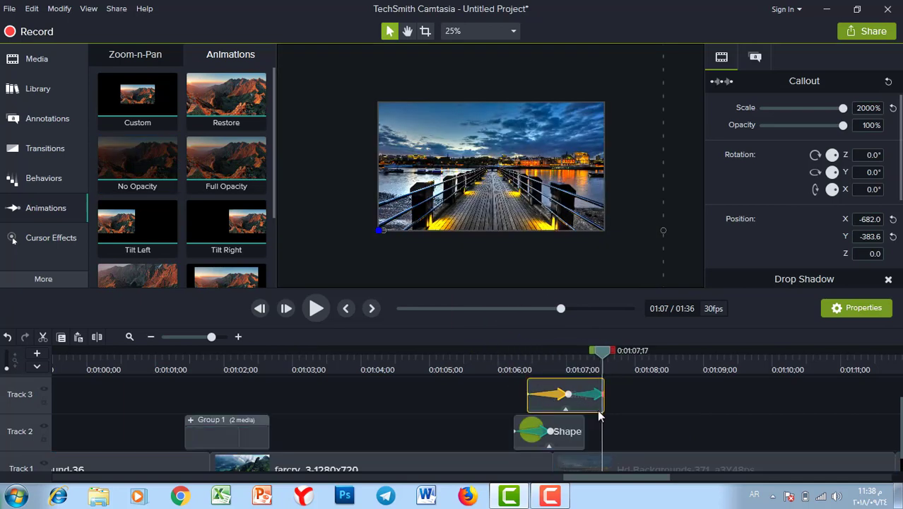
pyautogui.click(586, 393)
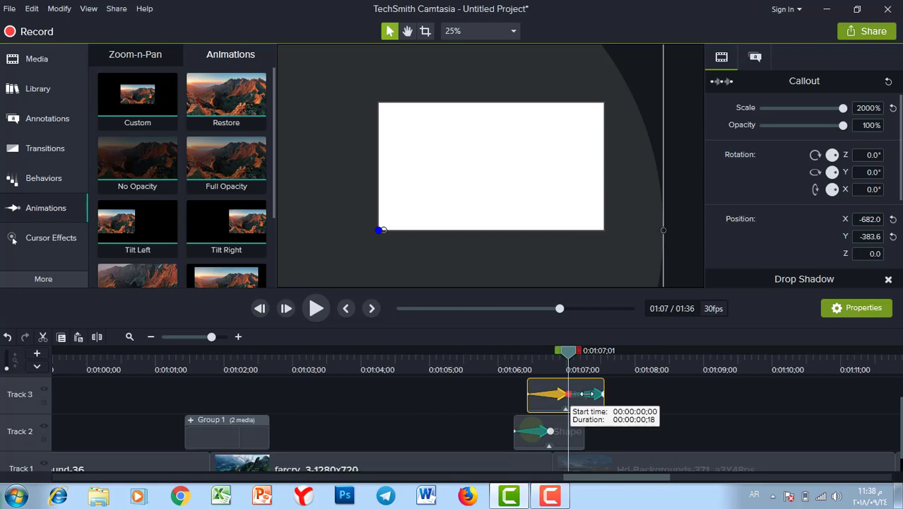
pyautogui.moveTo(598, 393)
pyautogui.mouseDown()
pyautogui.moveTo(579, 393)
pyautogui.moveTo(598, 394)
pyautogui.mouseUp()
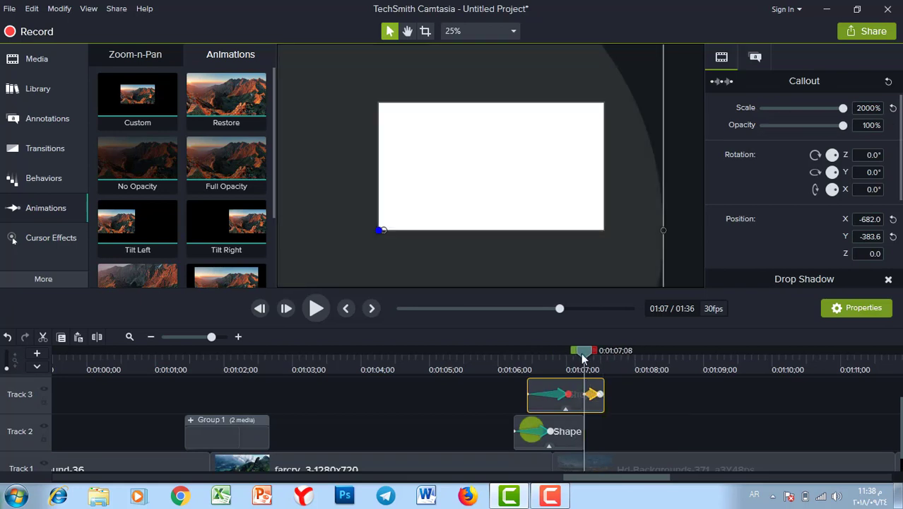
# Preview the two-circle transition and extend the white circle's clip, with its closing fade, to end just before 0:01:08;00
pyautogui.moveTo(583, 354); pyautogui.dragTo(507, 351)
pyautogui.press('space')
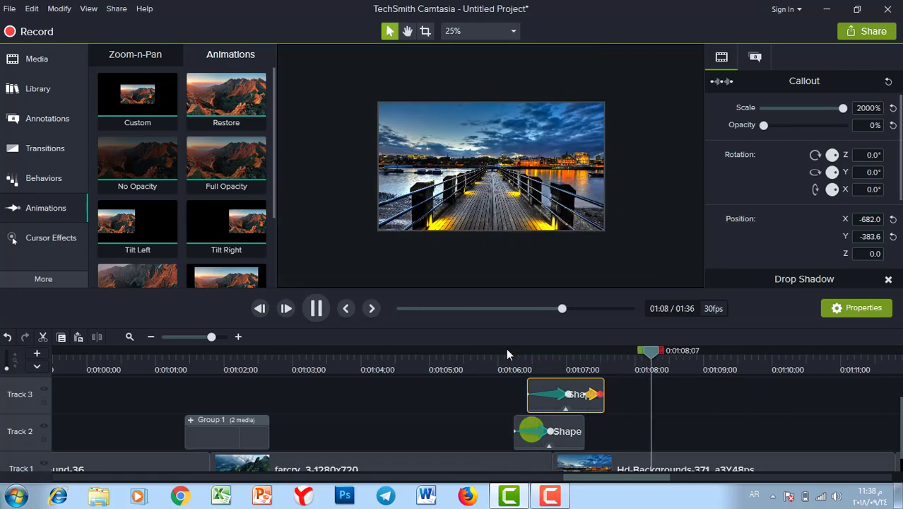
pyautogui.press('space')
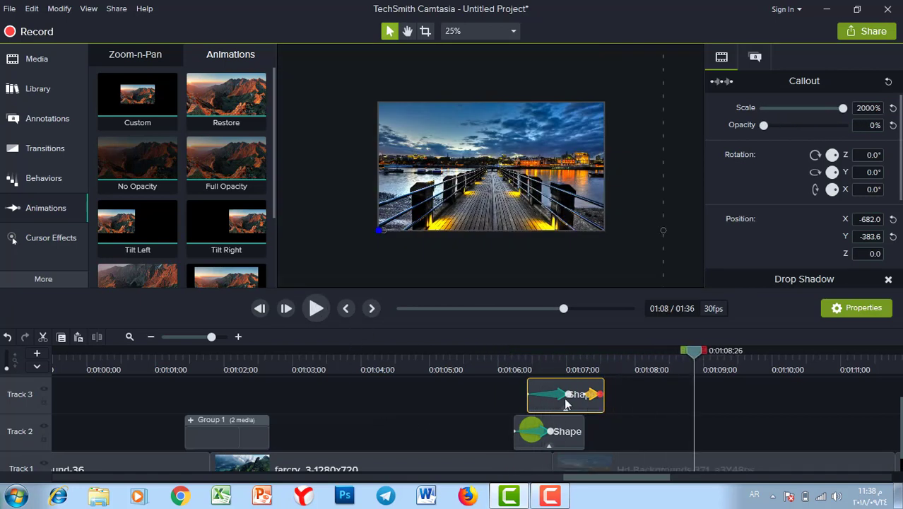
pyautogui.moveTo(605, 394); pyautogui.dragTo(624, 400)
pyautogui.click(518, 369)
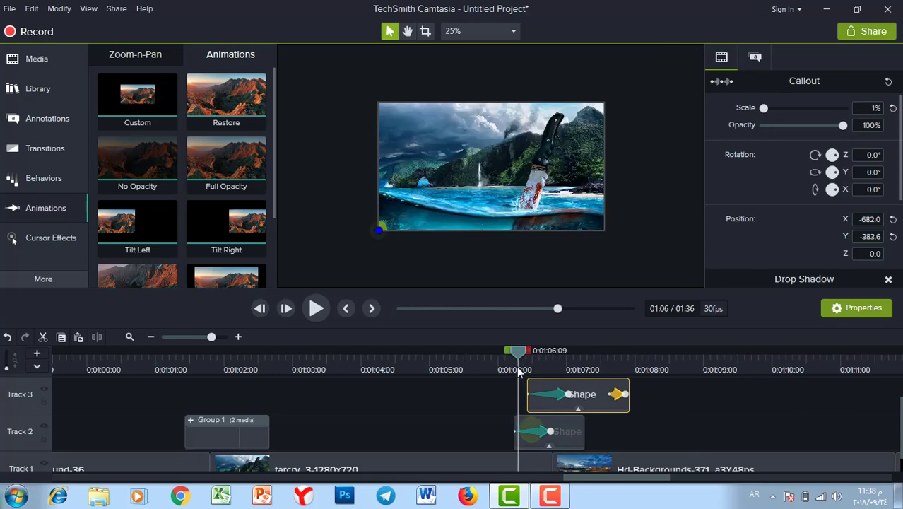
# Preview the two-circle transition and group the two circle clips on Tracks 2 and 3
pyautogui.press('space')
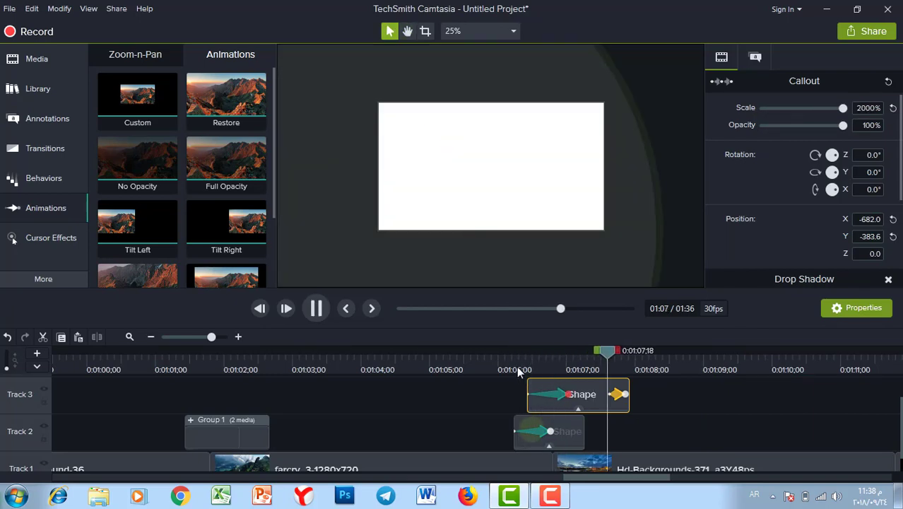
pyautogui.press('space')
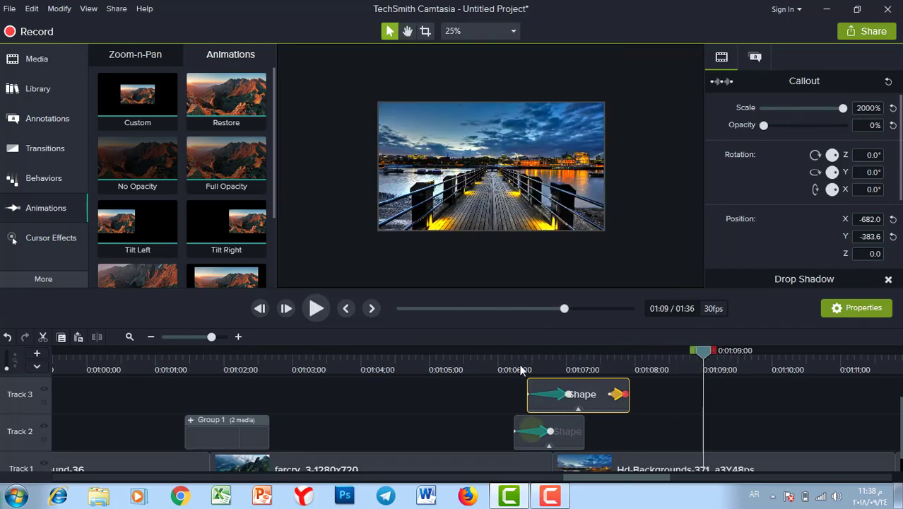
pyautogui.moveTo(656, 387); pyautogui.dragTo(499, 440)
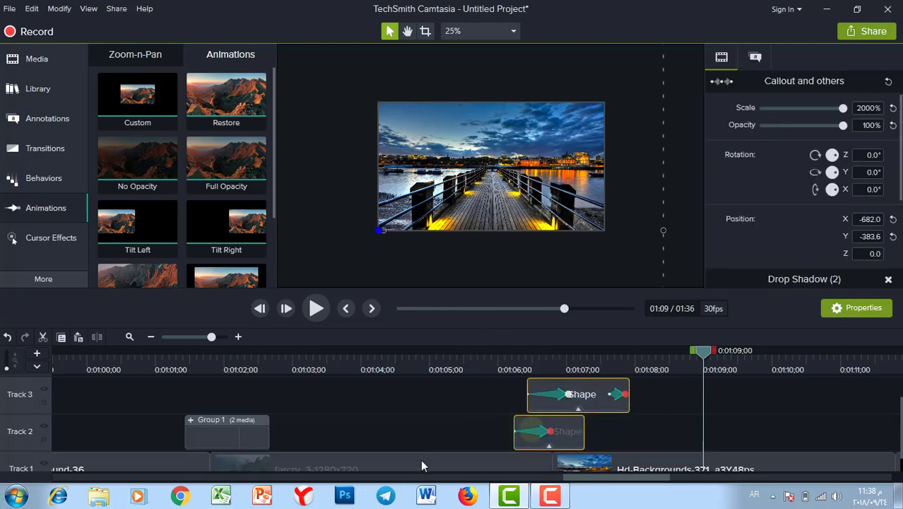
pyautogui.hotkey('ctrl', 'g')
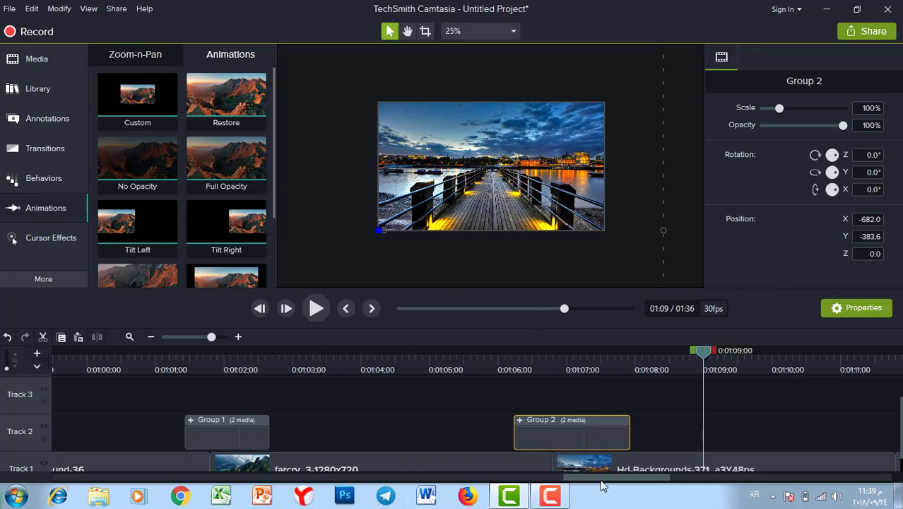
# Add a white rectangle shape to Track 2 starting at 0:01:10;22 and trim its duration to 15 frames
pyautogui.moveTo(603, 478); pyautogui.dragTo(644, 489)
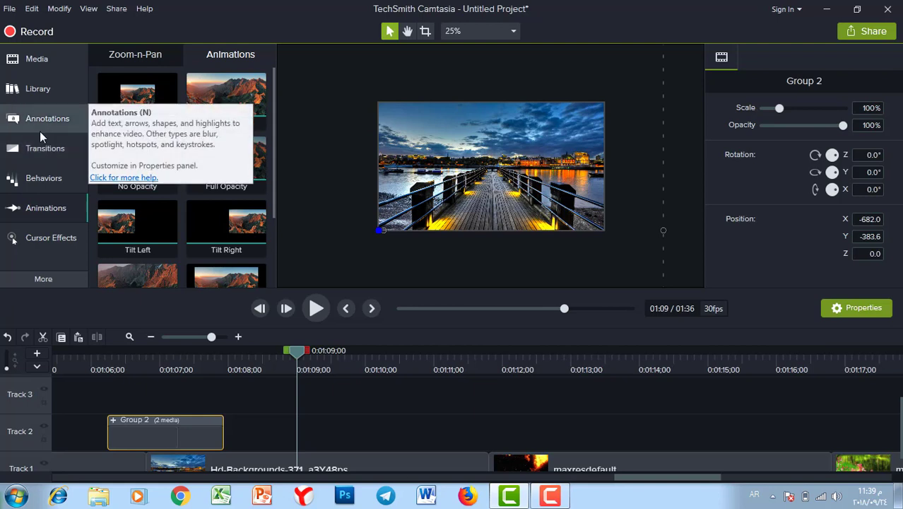
pyautogui.click(41, 131)
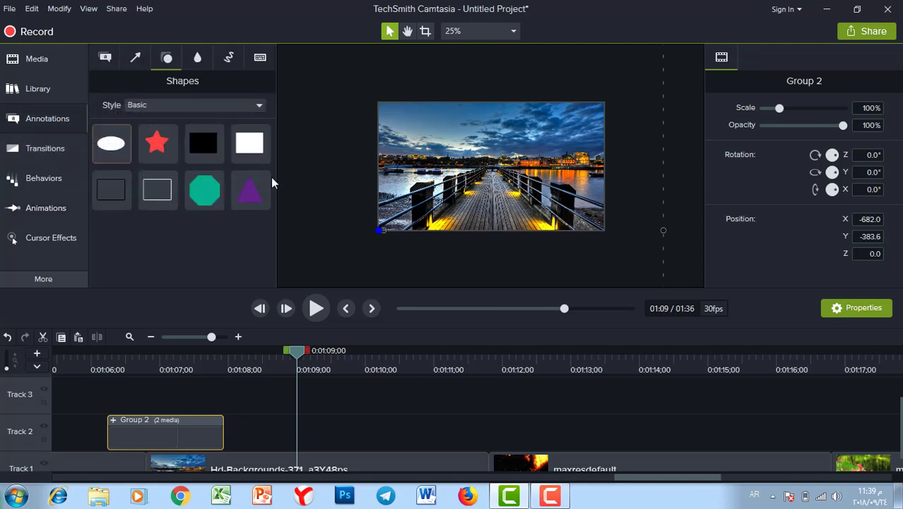
pyautogui.moveTo(249, 144)
pyautogui.mouseDown()
pyautogui.moveTo(403, 410)
pyautogui.moveTo(426, 432)
pyautogui.moveTo(417, 434)
pyautogui.mouseUp()
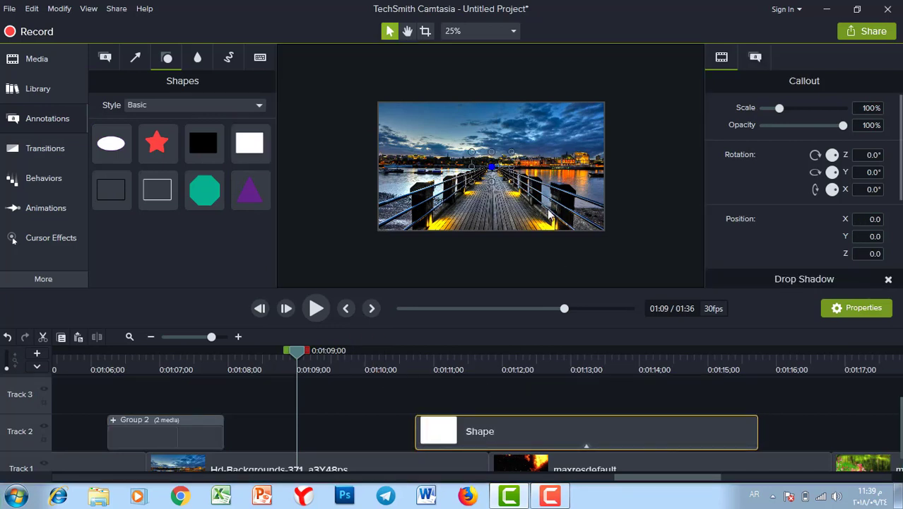
pyautogui.click(423, 369)
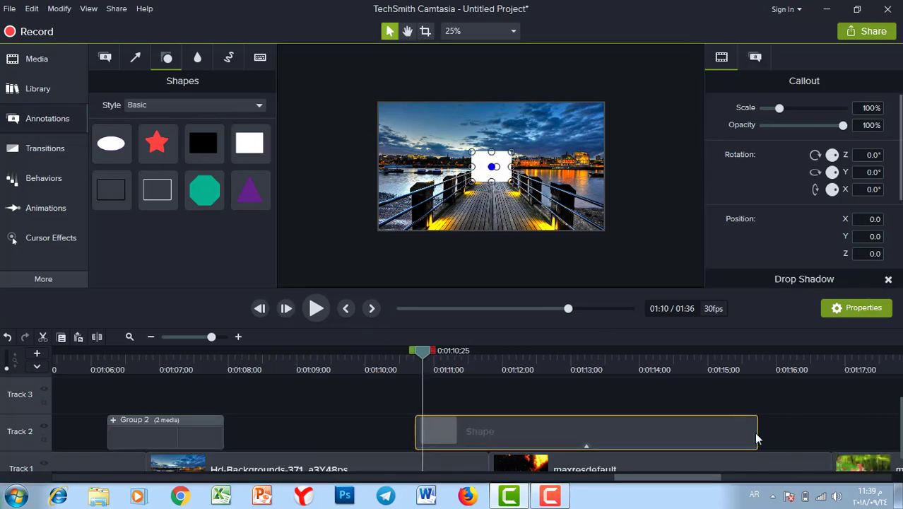
pyautogui.moveTo(758, 433); pyautogui.dragTo(448, 428)
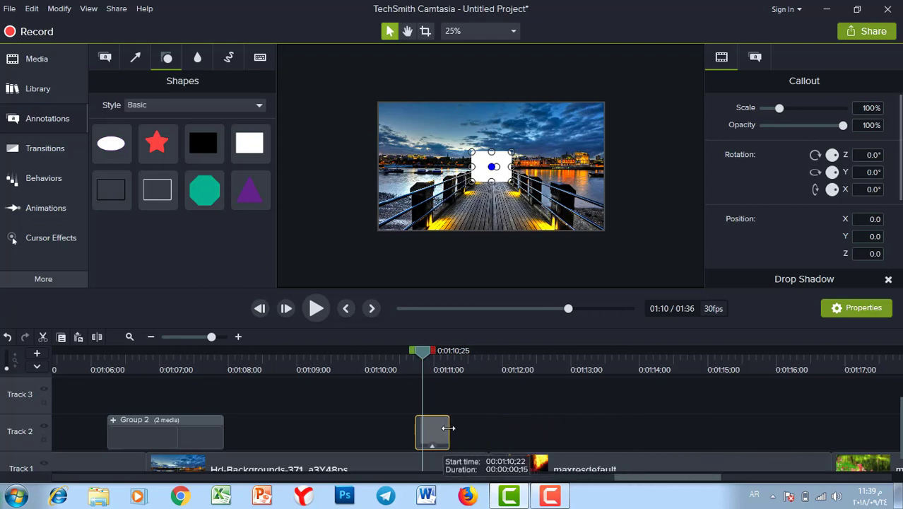
# Reshape the white rectangle into a narrow strip of full canvas height and align it with the canvas's right edge at X 596.0
pyautogui.moveTo(489, 155); pyautogui.dragTo(500, 230)
pyautogui.moveTo(479, 167); pyautogui.dragTo(491, 167)
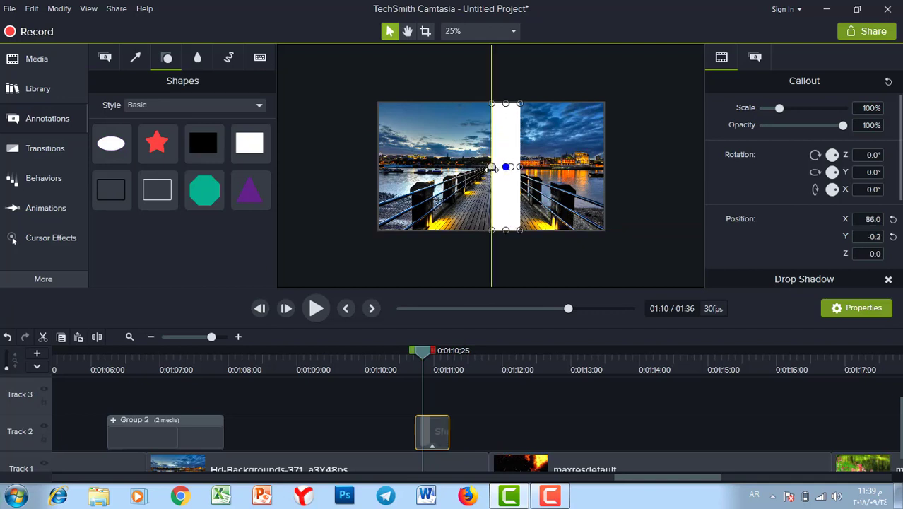
pyautogui.moveTo(506, 117); pyautogui.dragTo(591, 125)
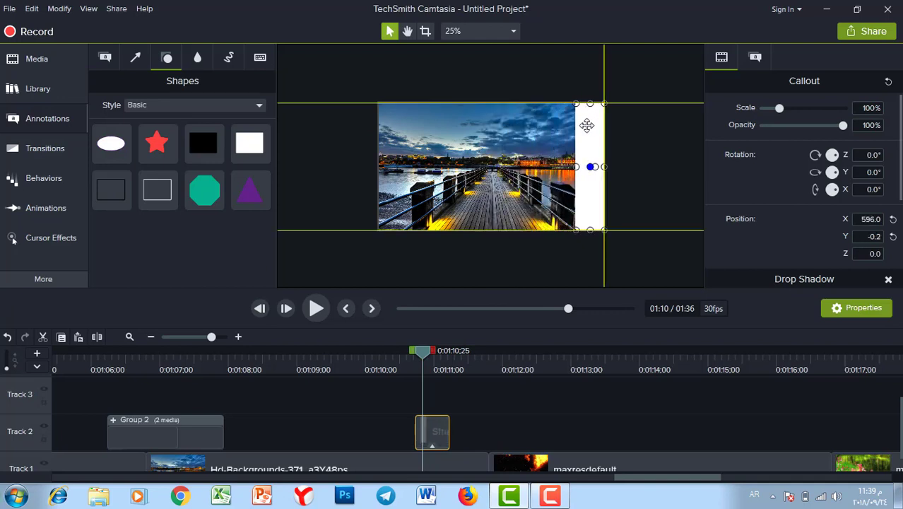
# Set the vertical strip's solid fill to dark blue, #04396F
pyautogui.click(753, 58)
pyautogui.click(878, 196)
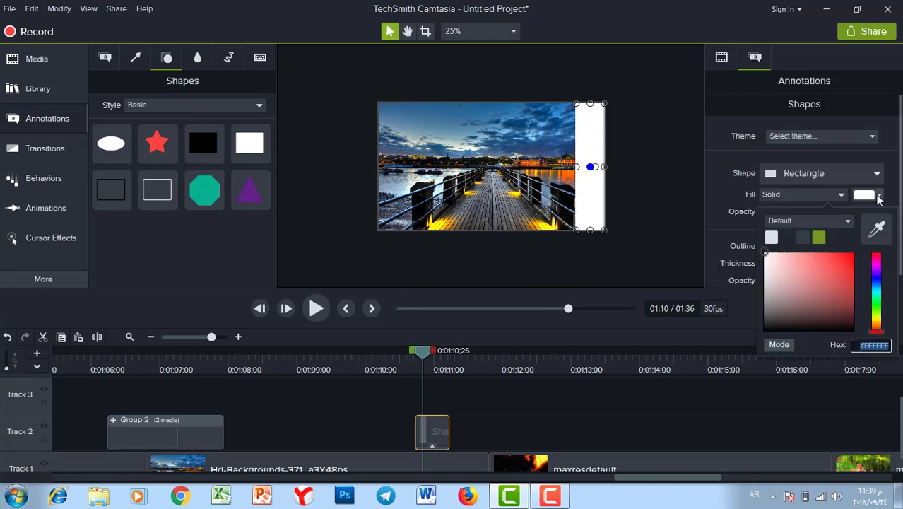
pyautogui.click(880, 290)
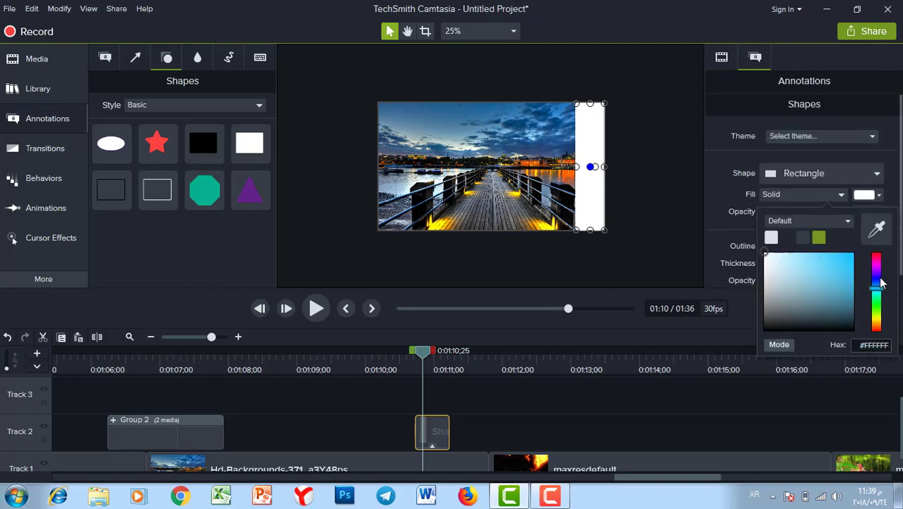
pyautogui.moveTo(844, 275); pyautogui.dragTo(852, 303)
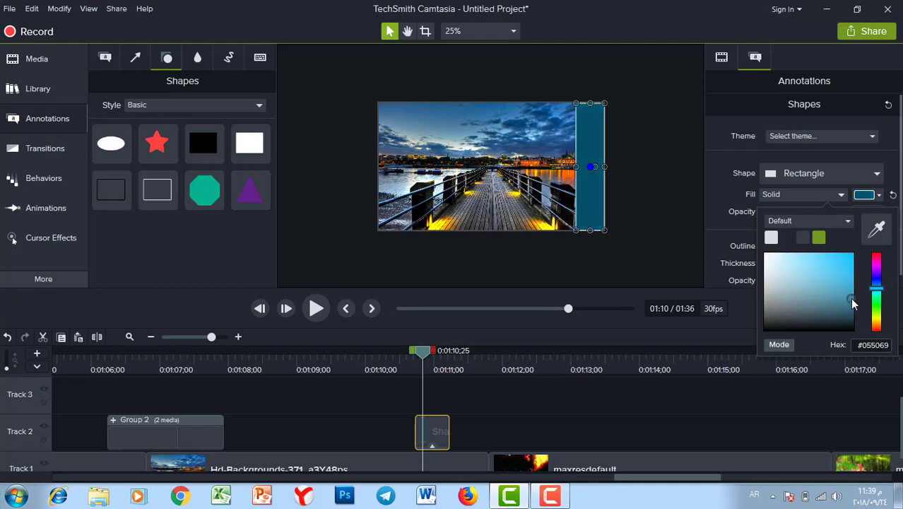
pyautogui.click(876, 285)
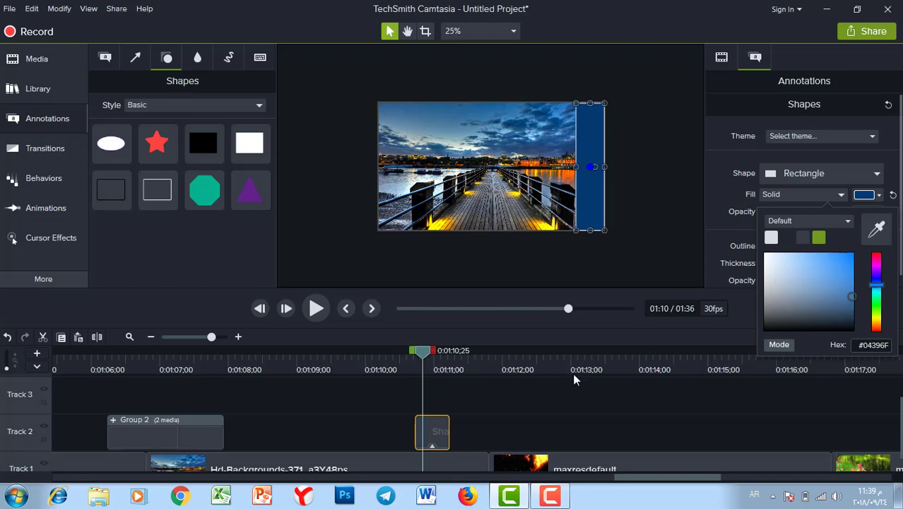
pyautogui.click(479, 416)
# Duplicate the dark blue strip onto Track 3, place the copy directly to its left on the canvas, and fill it with #09529C
pyautogui.click(437, 428)
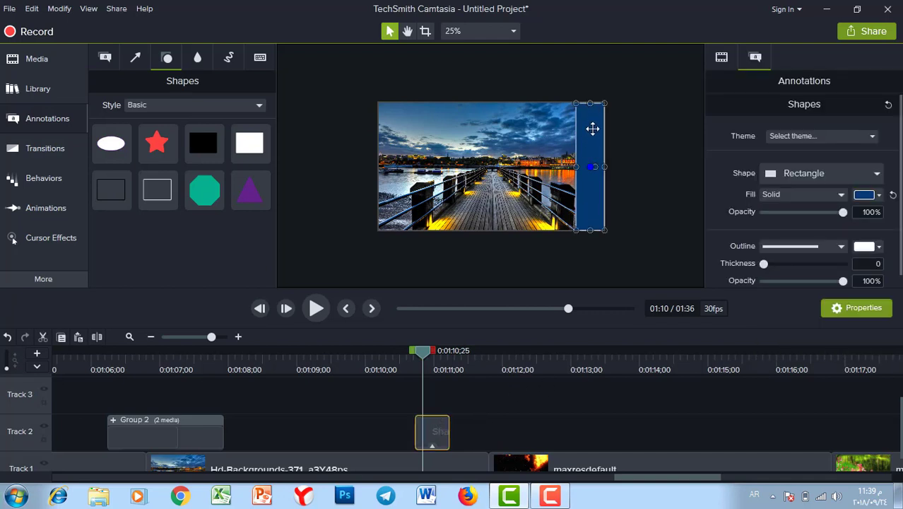
pyautogui.hotkey('ctrl', 'v')
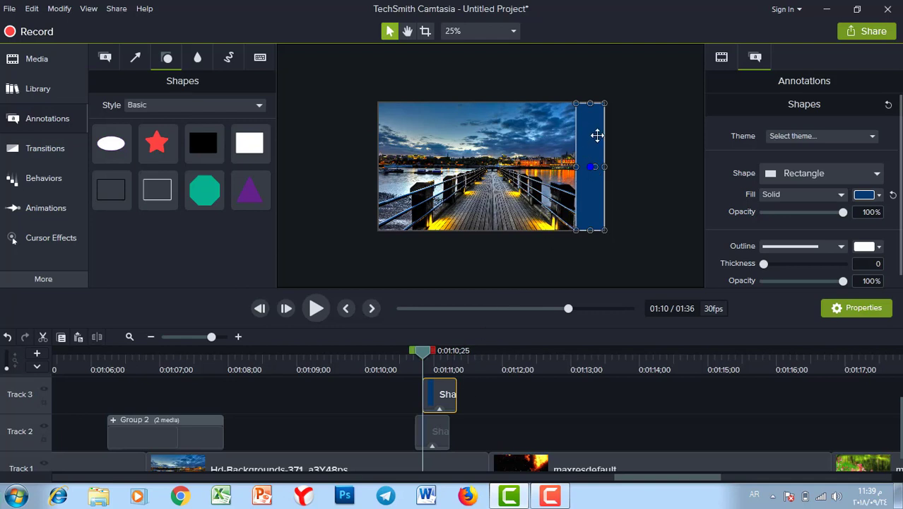
pyautogui.moveTo(597, 135); pyautogui.dragTo(569, 135)
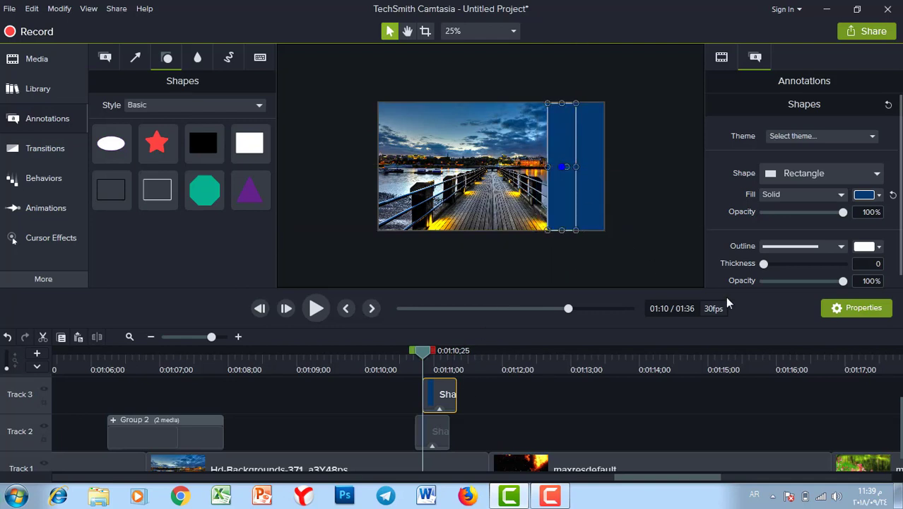
pyautogui.click(862, 198)
pyautogui.click(863, 200)
pyautogui.click(851, 285)
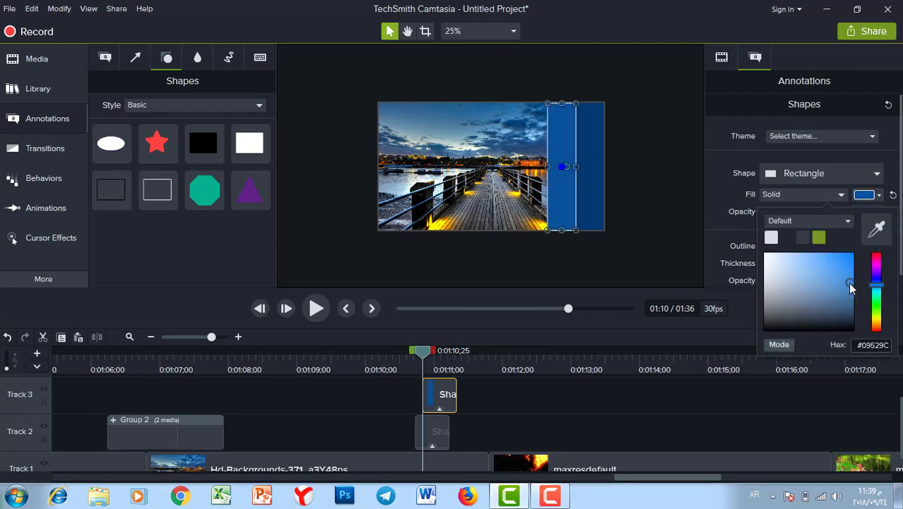
pyautogui.click(530, 261)
# Remove the Drop Shadow effect from the strip clips on Tracks 3 and 2
pyautogui.click(440, 411)
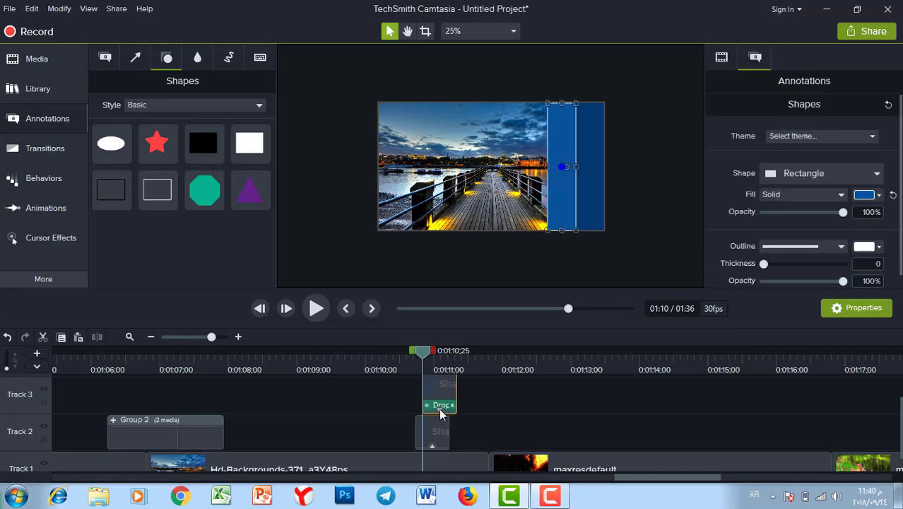
pyautogui.click(445, 406)
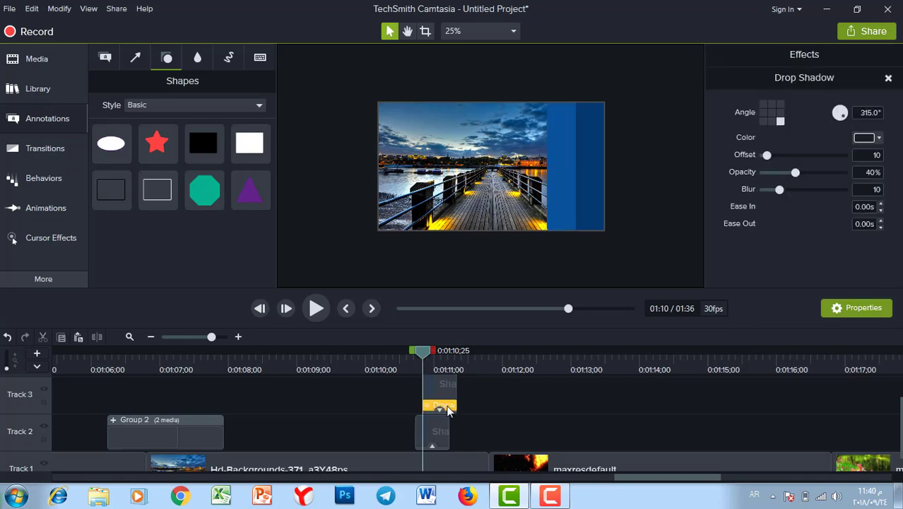
pyautogui.press('Delete')
pyautogui.click(444, 434)
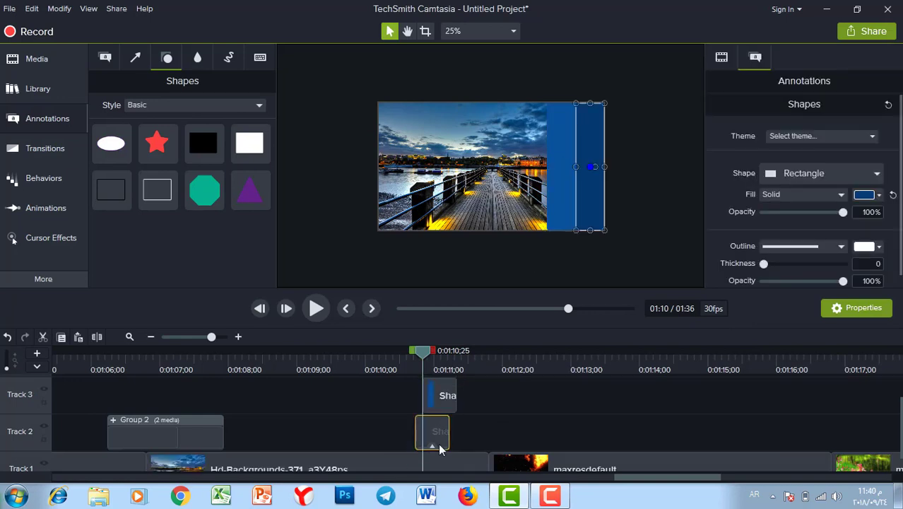
pyautogui.click(430, 444)
# Copy the Track 3 strip to Track 4 with the same start time, place it left of the second strip, and fill it with #0D65C0
pyautogui.click(446, 397)
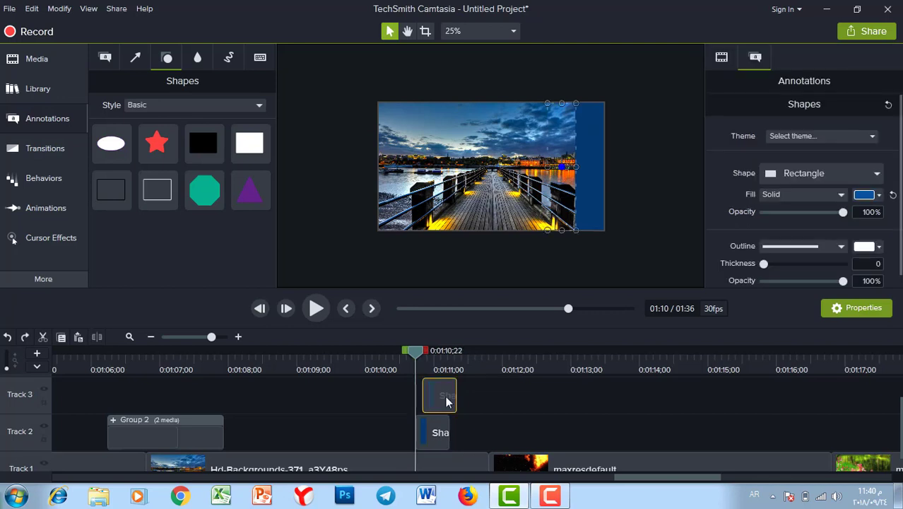
pyautogui.moveTo(445, 401); pyautogui.dragTo(447, 395)
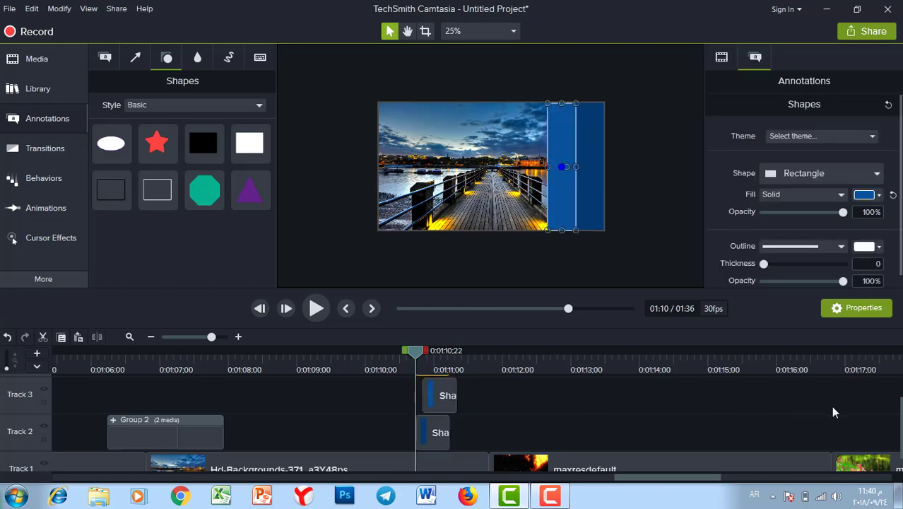
pyautogui.hotkey('ctrl', 'v')
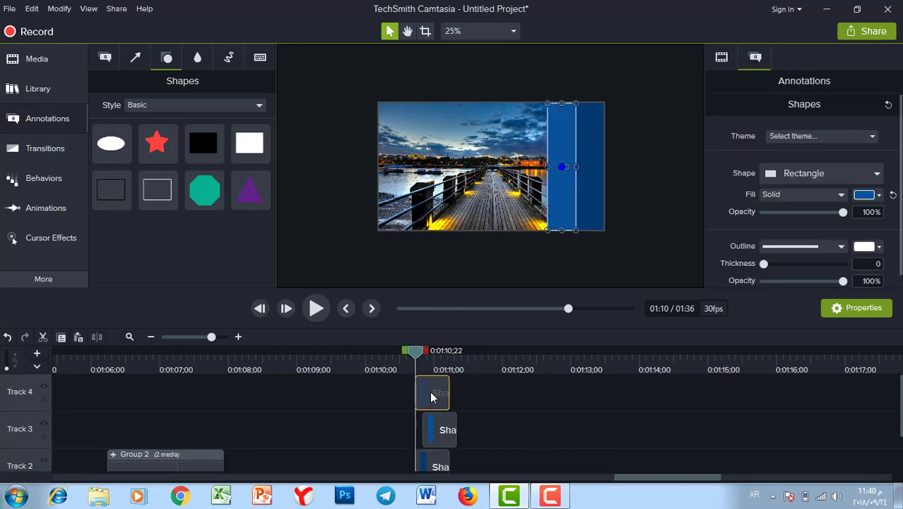
pyautogui.moveTo(432, 396); pyautogui.dragTo(453, 401)
pyautogui.moveTo(569, 121); pyautogui.dragTo(535, 121)
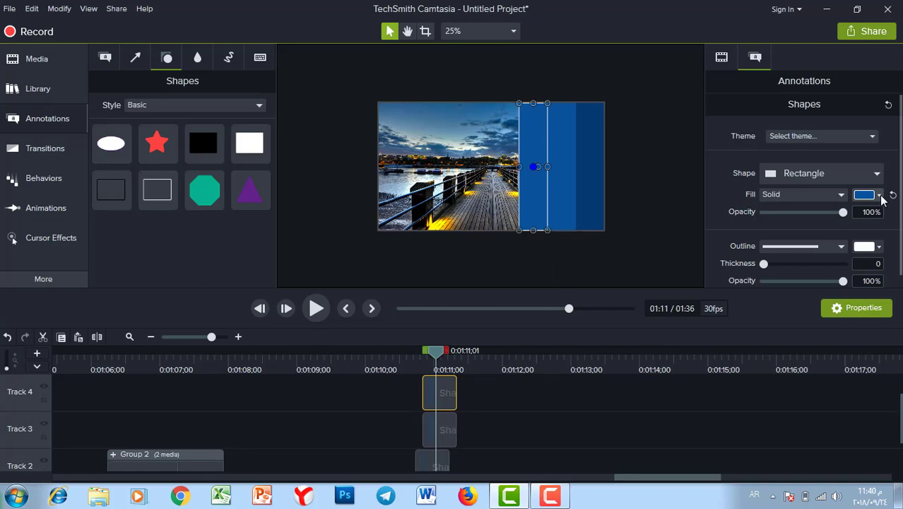
pyautogui.click(881, 198)
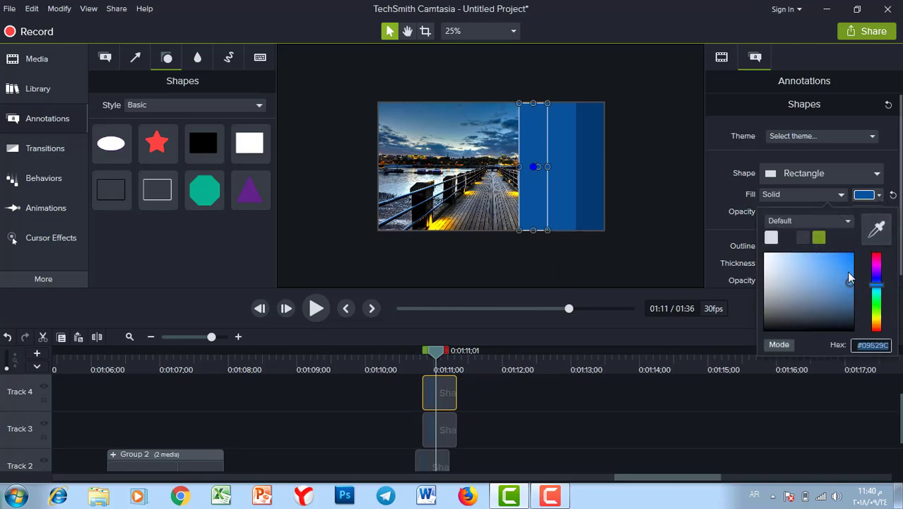
pyautogui.click(850, 273)
pyautogui.click(486, 410)
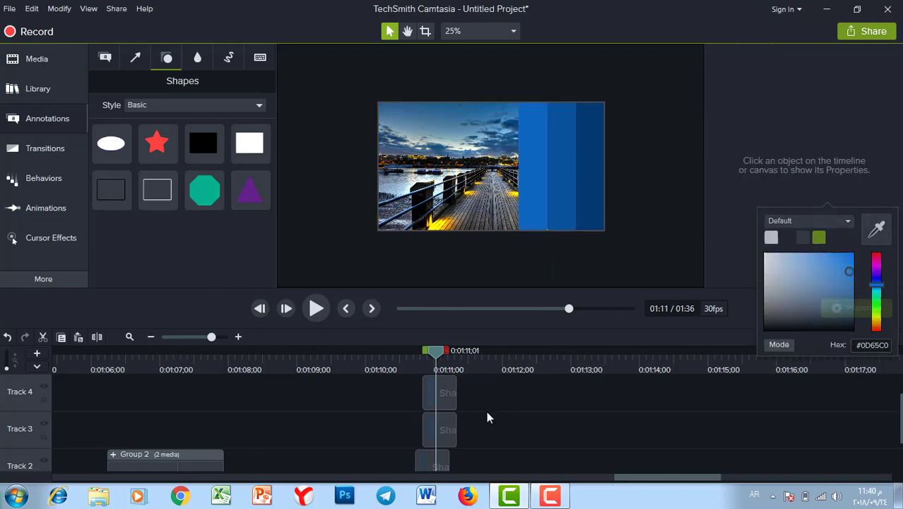
# Duplicate the third strip onto Track 5, place the copy directly to its left on the canvas, and fill it with #1080F3
pyautogui.click(532, 147)
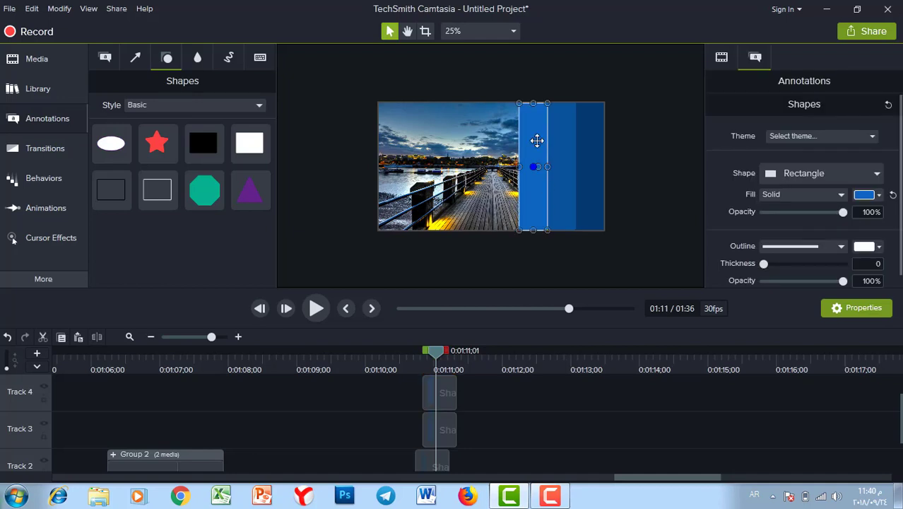
pyautogui.moveTo(537, 141); pyautogui.dragTo(512, 136)
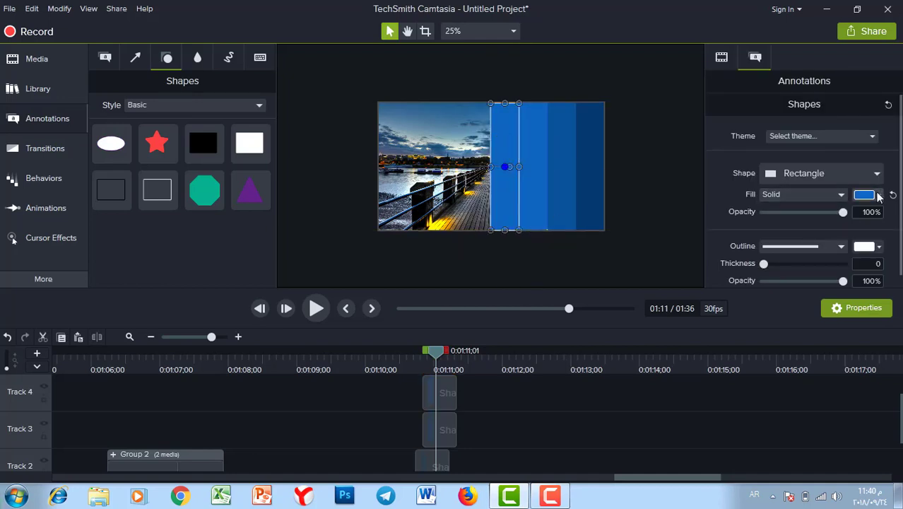
pyautogui.click(879, 197)
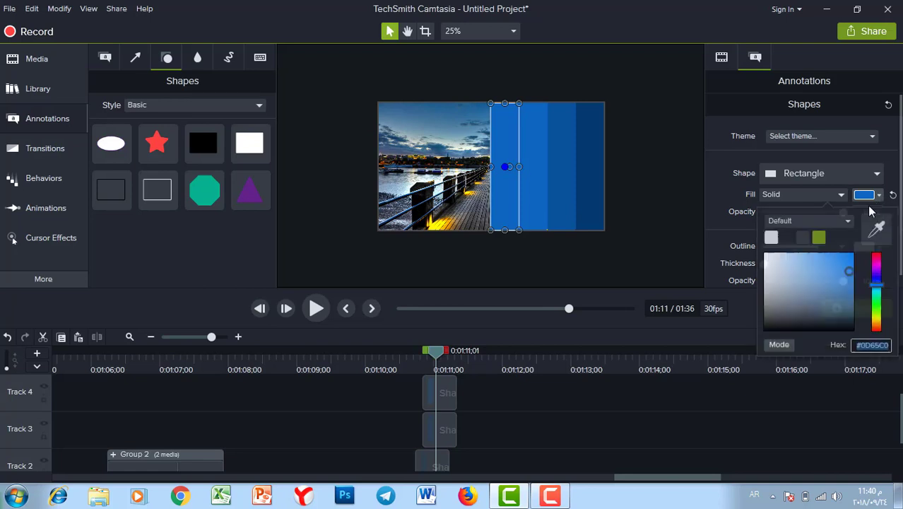
pyautogui.click(851, 268)
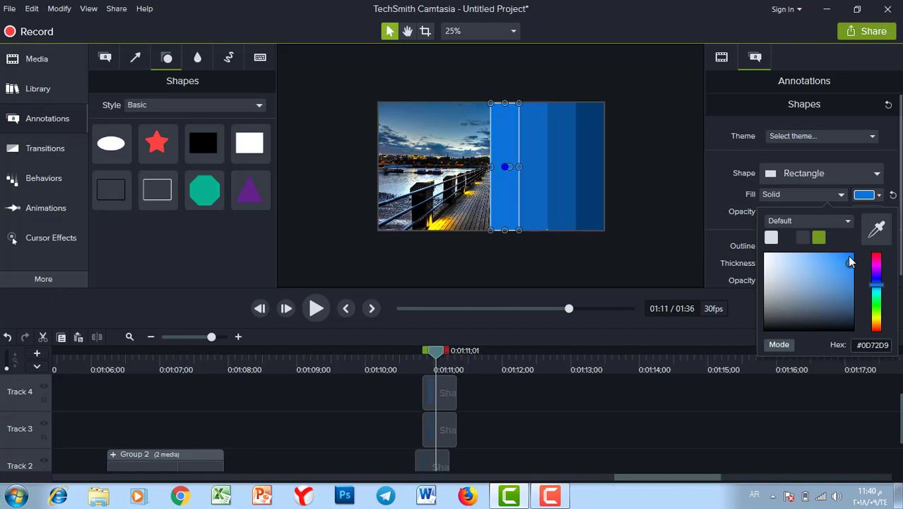
pyautogui.click(851, 262)
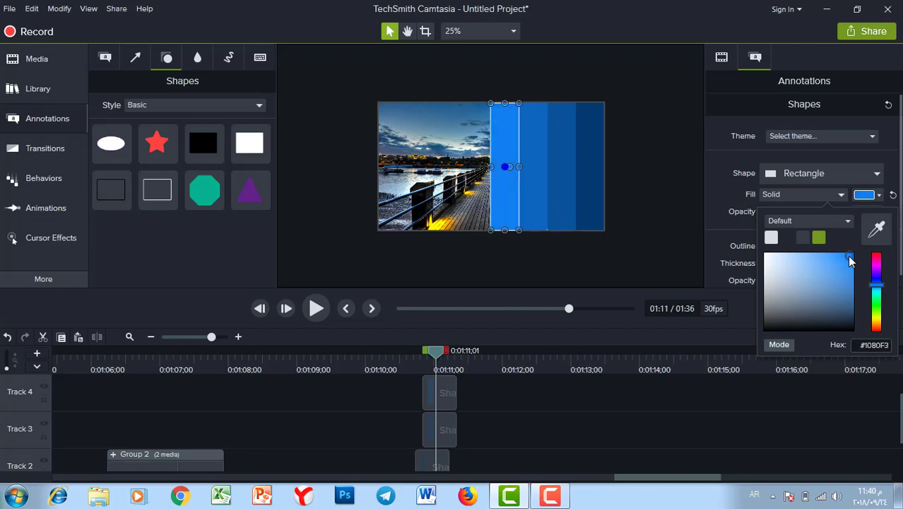
pyautogui.click(537, 274)
# Duplicate the Track 5 strip onto Track 6, place the copy directly to its left on the canvas, and fill it with #58A6F5
pyautogui.click(507, 166)
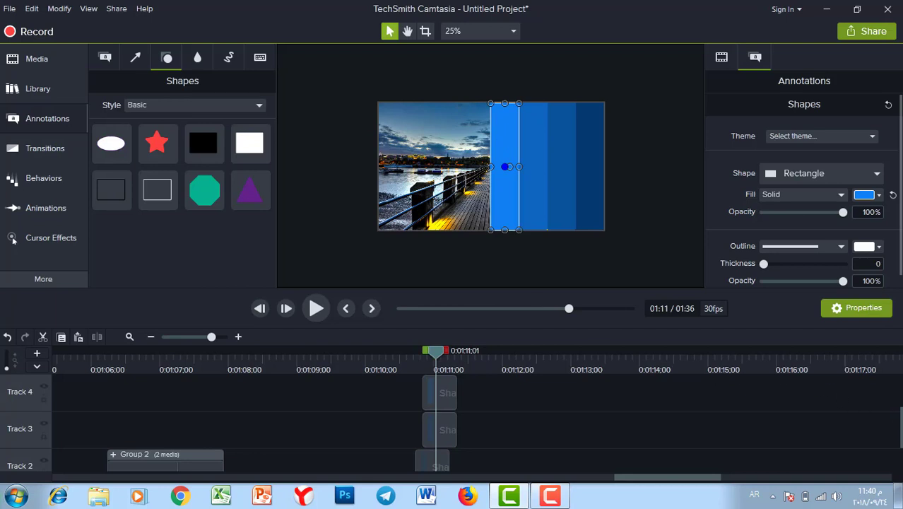
pyautogui.hotkey('ctrl', 'v')
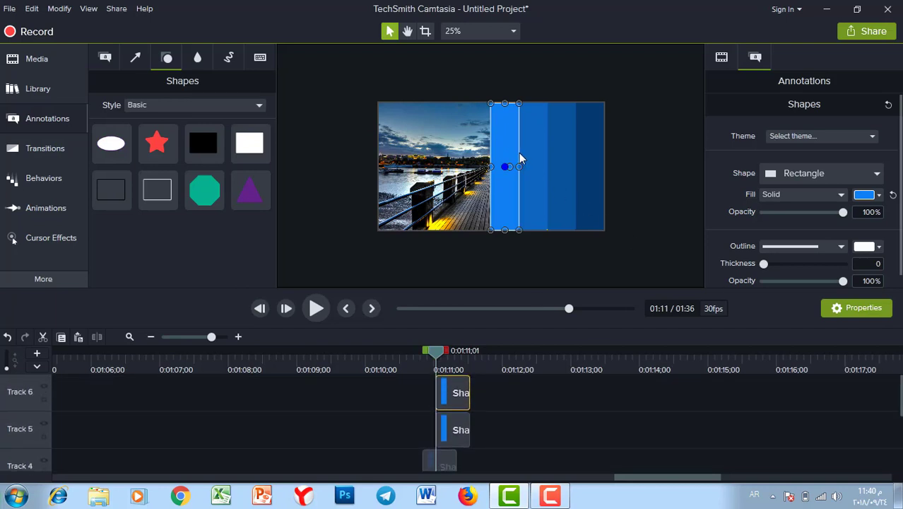
pyautogui.moveTo(505, 144); pyautogui.dragTo(475, 142)
pyautogui.click(878, 195)
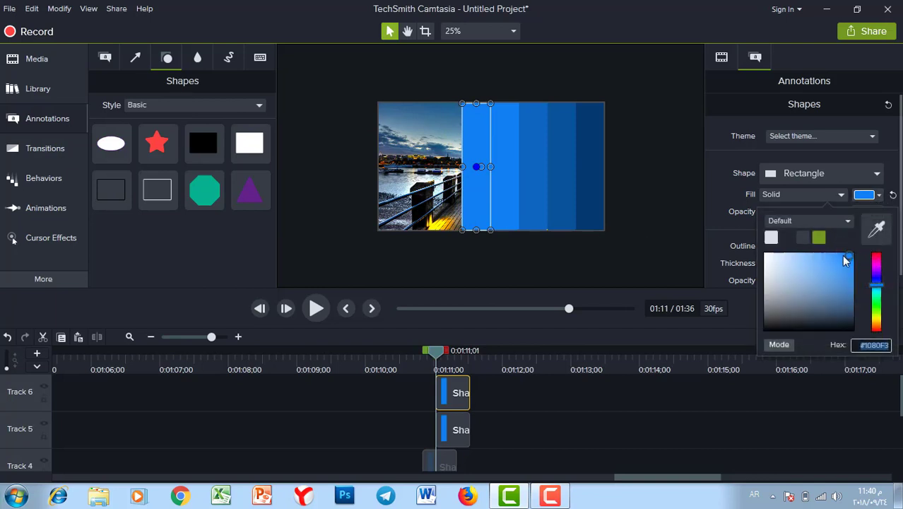
pyautogui.moveTo(847, 260); pyautogui.dragTo(822, 256)
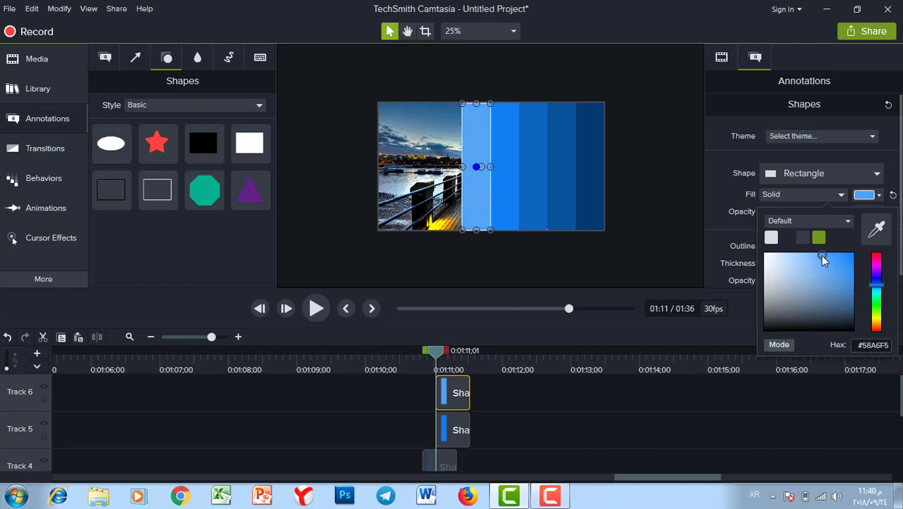
pyautogui.click(472, 204)
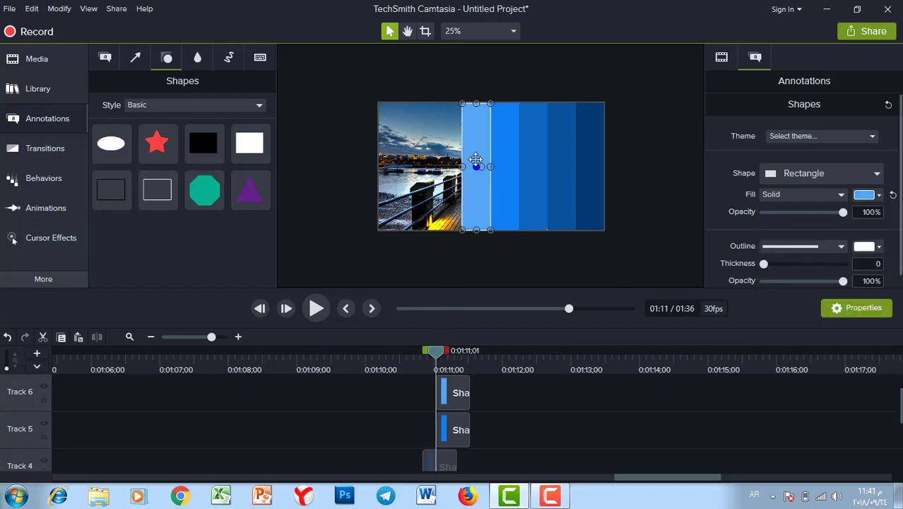
# Place a copy of the Track 6 strip on Track 7, directly left of it on the canvas, and fill it with #8DBFF3
pyautogui.moveTo(475, 141); pyautogui.dragTo(443, 140)
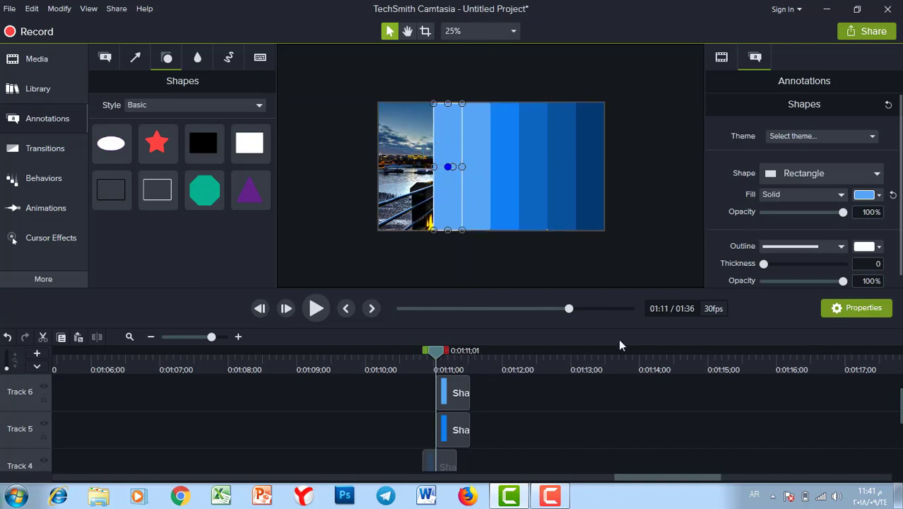
pyautogui.click(879, 195)
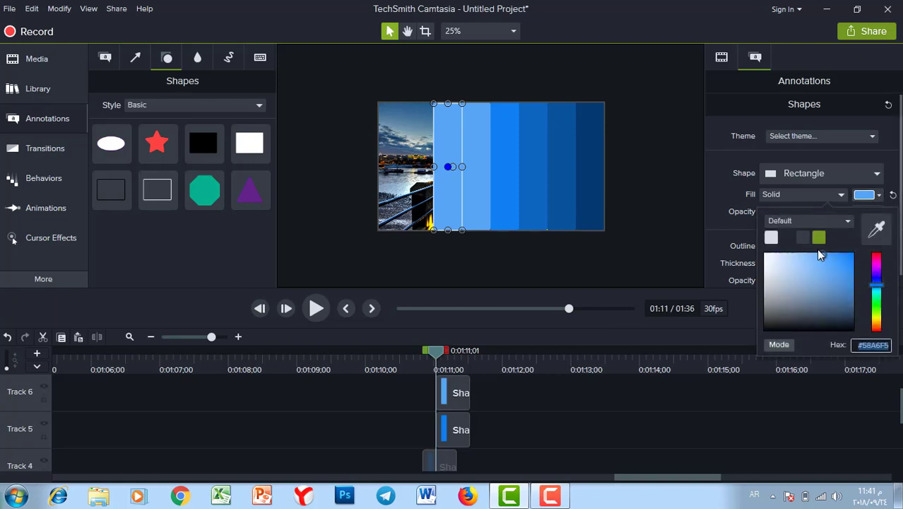
pyautogui.moveTo(819, 254); pyautogui.dragTo(800, 255)
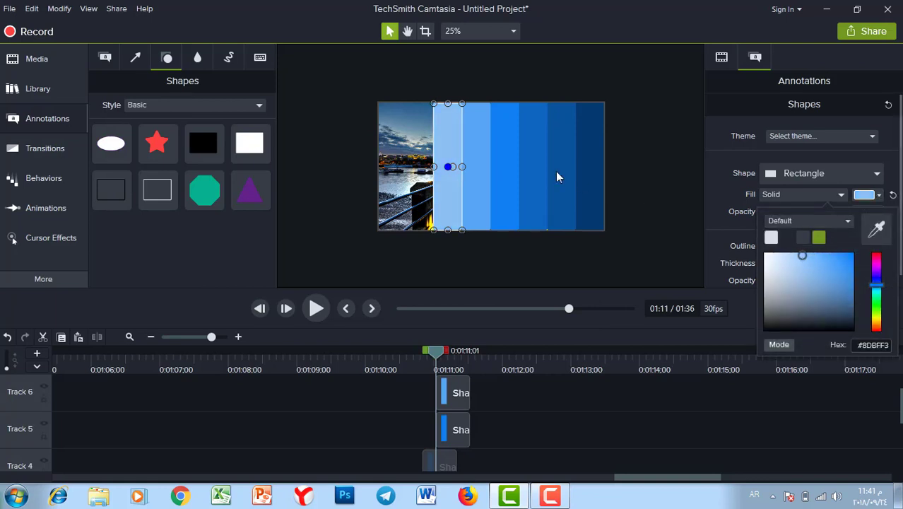
pyautogui.click(455, 149)
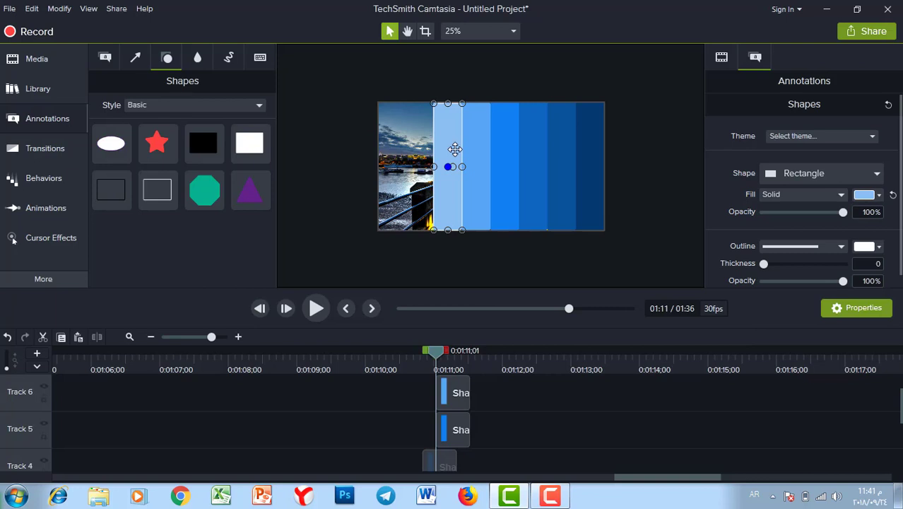
# Place a copy of the Track 7 strip on Track 8, directly to its left on the canvas, and fill it with a very pale blue
pyautogui.moveTo(454, 144); pyautogui.dragTo(421, 146)
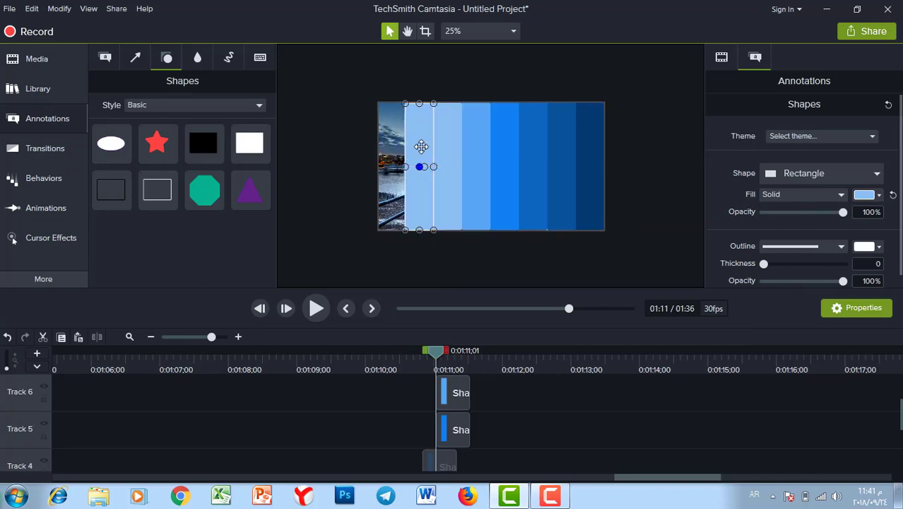
pyautogui.click(869, 196)
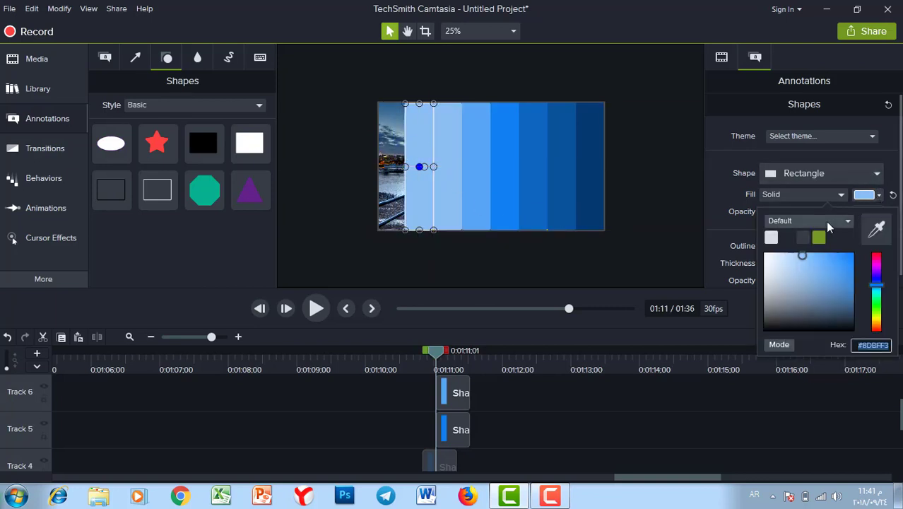
pyautogui.moveTo(801, 256); pyautogui.dragTo(783, 258)
pyautogui.click(419, 130)
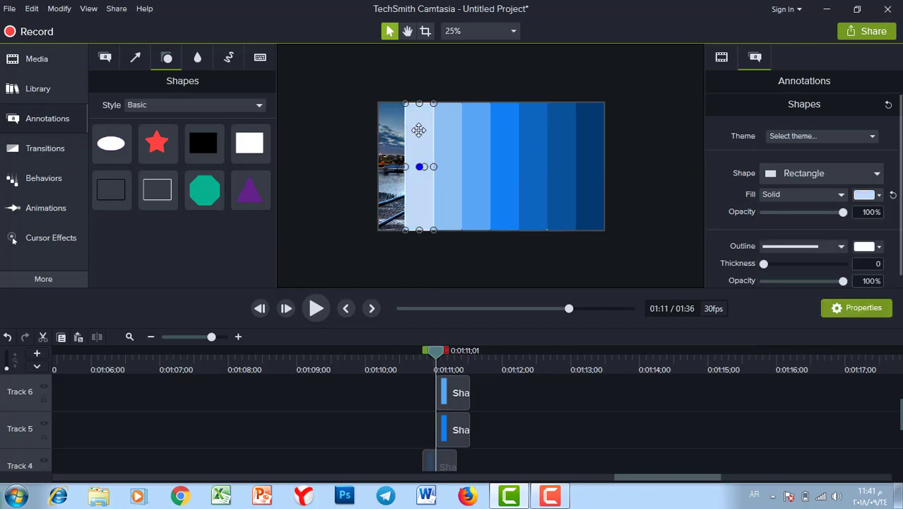
# Place a copy of the pale blue strip on Track 9 at the canvas's left edge and fill it with white
pyautogui.moveTo(421, 130); pyautogui.dragTo(393, 131)
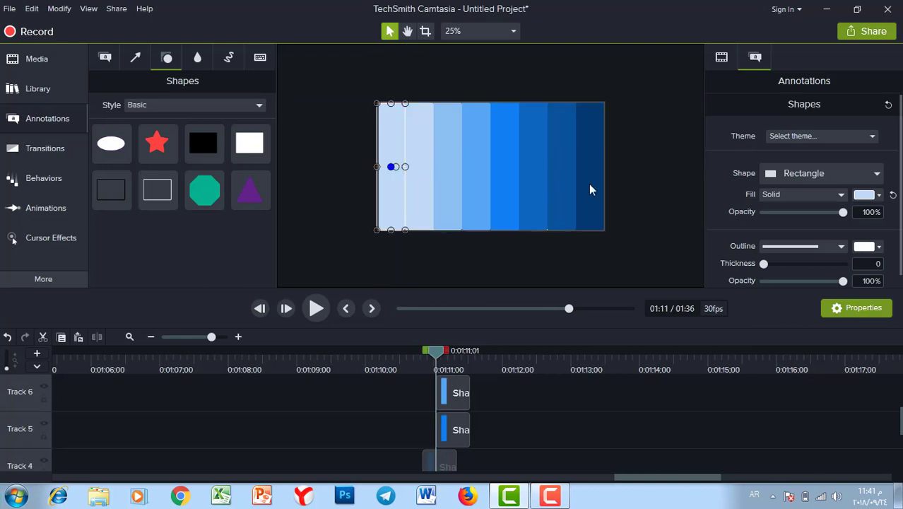
pyautogui.click(868, 194)
pyautogui.click(764, 253)
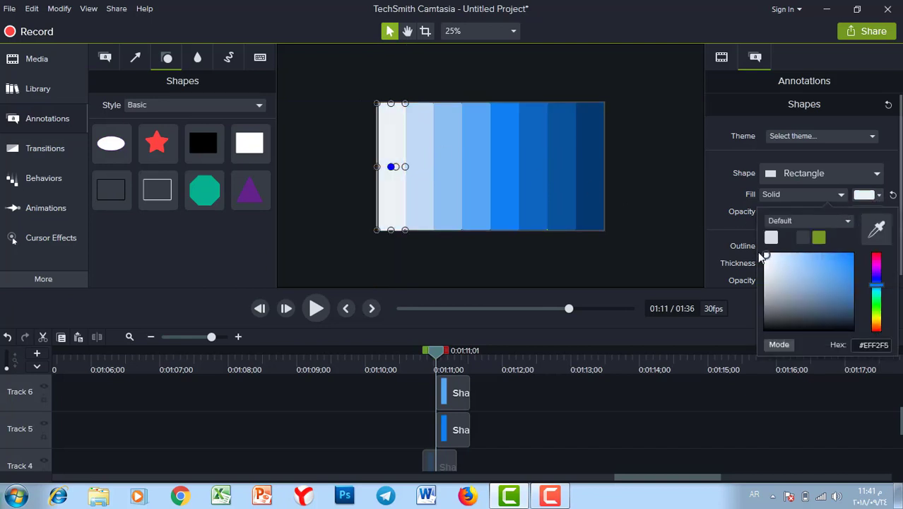
pyautogui.click(563, 278)
# Move the strip clips on Tracks 3 to 9 so they all start at the same time as the Track 2 strip
pyautogui.scroll(3, 896, 415)
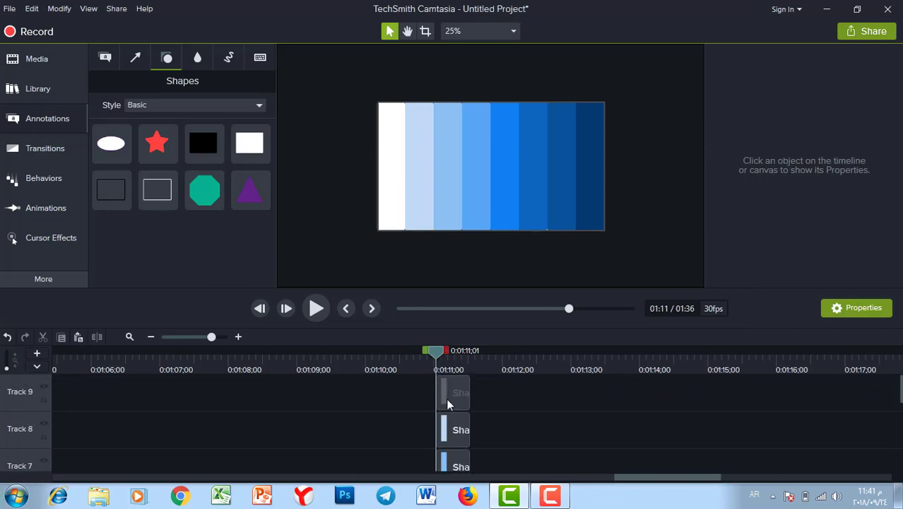
pyautogui.moveTo(899, 395); pyautogui.dragTo(329, 334)
pyautogui.moveTo(447, 417)
pyautogui.mouseDown()
pyautogui.moveTo(431, 421)
pyautogui.moveTo(438, 422)
pyautogui.mouseUp()
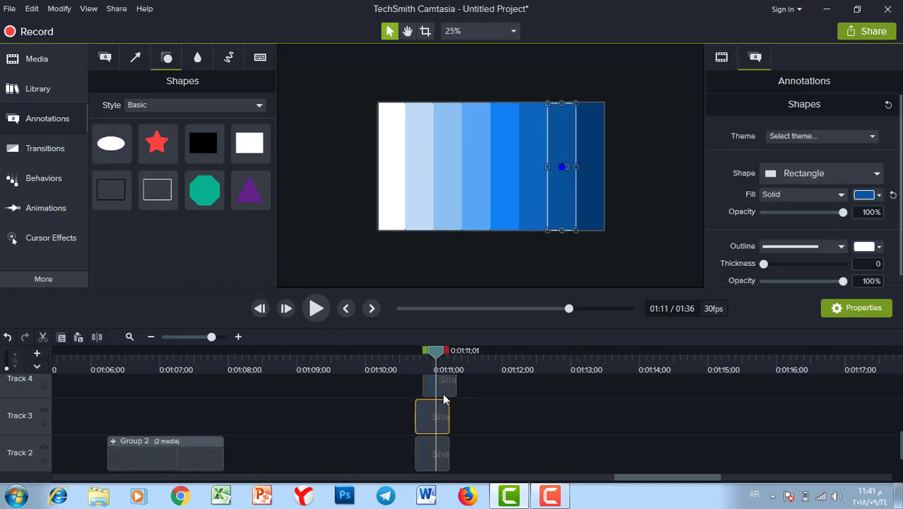
pyautogui.moveTo(447, 386); pyautogui.dragTo(439, 387)
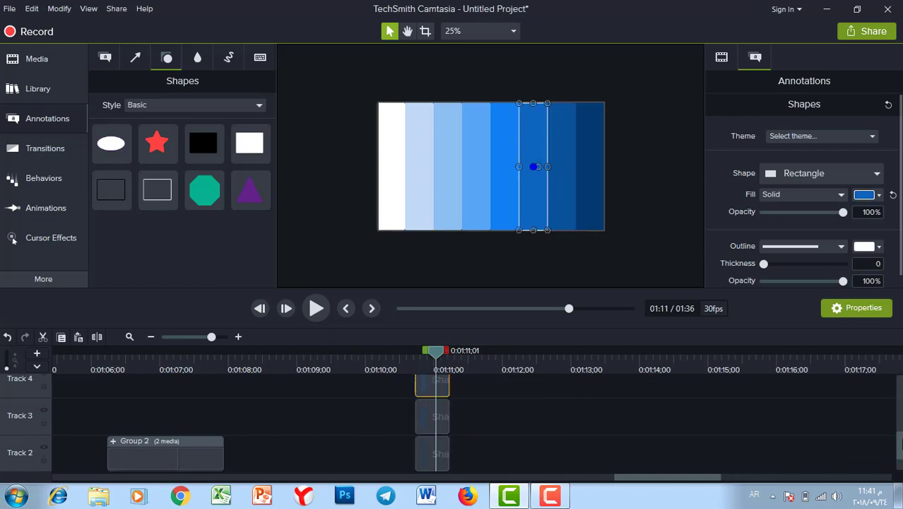
pyautogui.moveTo(899, 439); pyautogui.dragTo(899, 423)
pyautogui.click(439, 426)
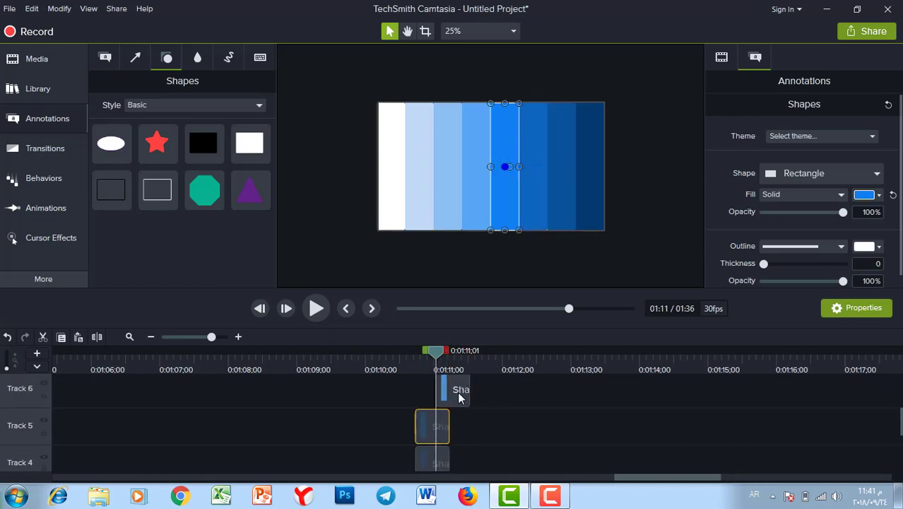
pyautogui.moveTo(459, 394); pyautogui.dragTo(432, 390)
pyautogui.moveTo(900, 424); pyautogui.dragTo(900, 408)
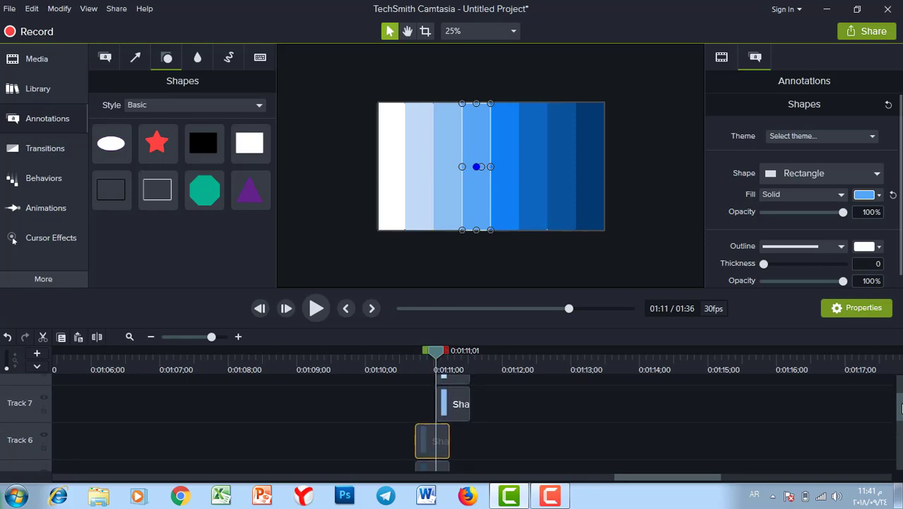
pyautogui.moveTo(465, 424); pyautogui.dragTo(432, 417)
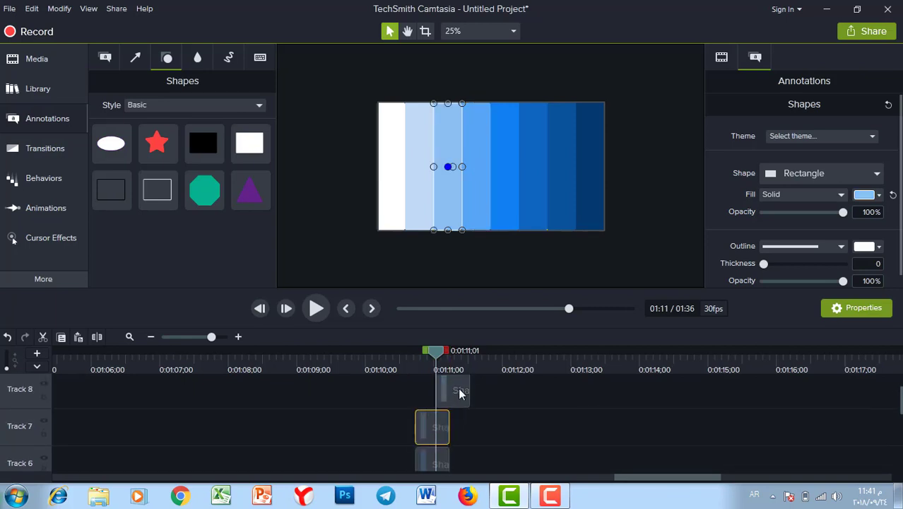
pyautogui.moveTo(458, 387); pyautogui.dragTo(437, 388)
pyautogui.moveTo(899, 406); pyautogui.dragTo(900, 394)
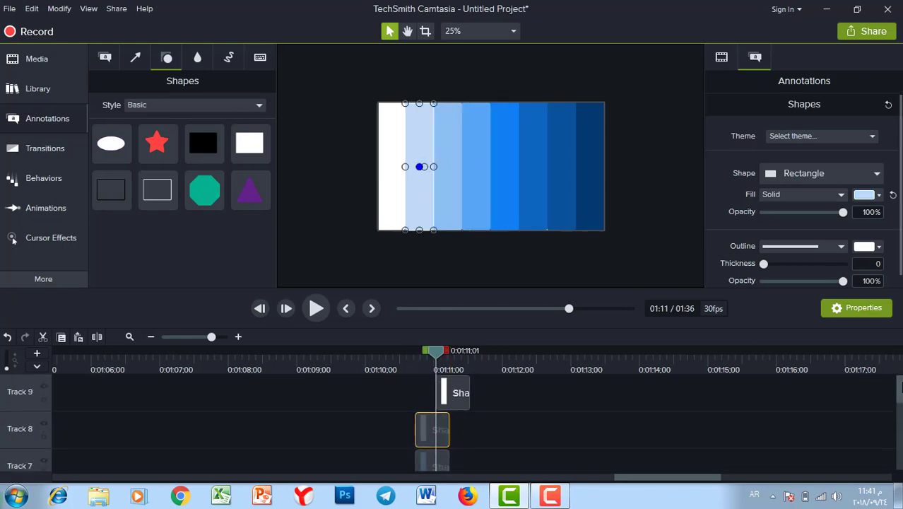
pyautogui.moveTo(454, 392); pyautogui.dragTo(404, 430)
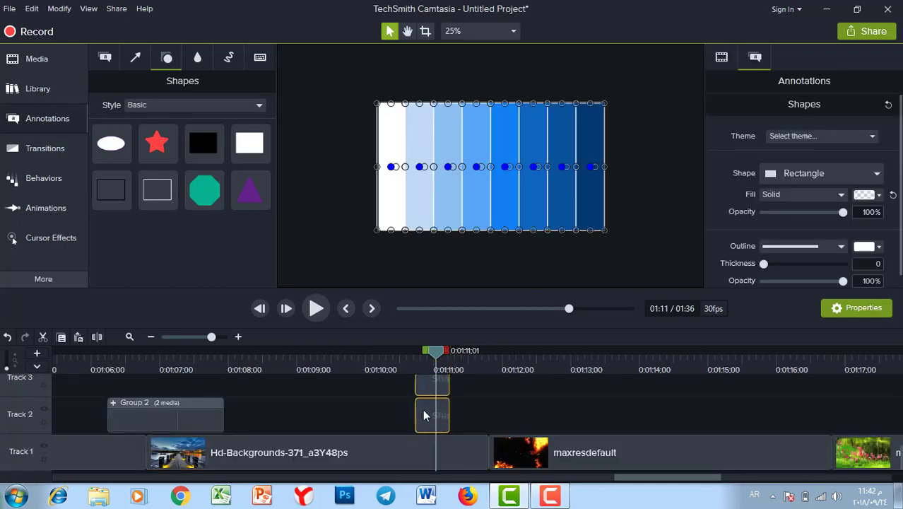
# Group the eight strip clips and extend the group on Track 2 past the start of the maxresdefault image
pyautogui.hotkey('ctrl', 'g')
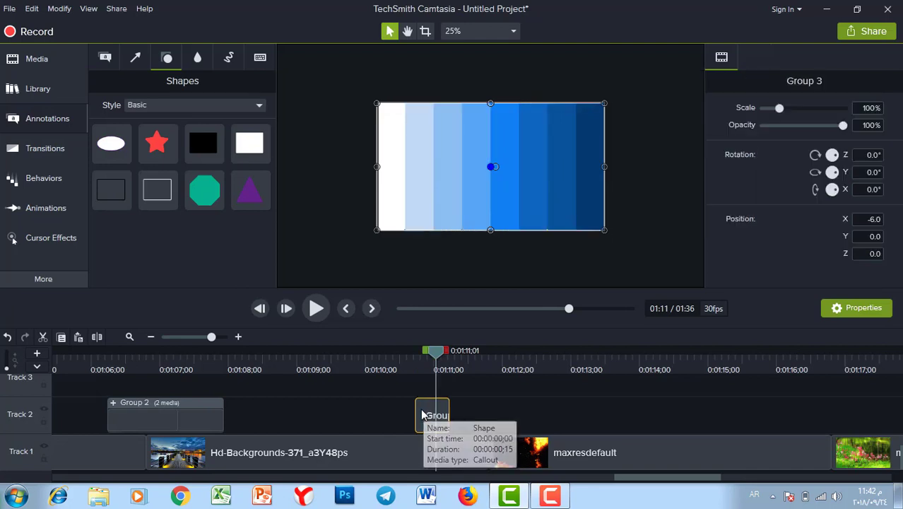
pyautogui.moveTo(449, 417); pyautogui.dragTo(525, 417)
pyautogui.moveTo(437, 359); pyautogui.dragTo(391, 359)
pyautogui.press('space')
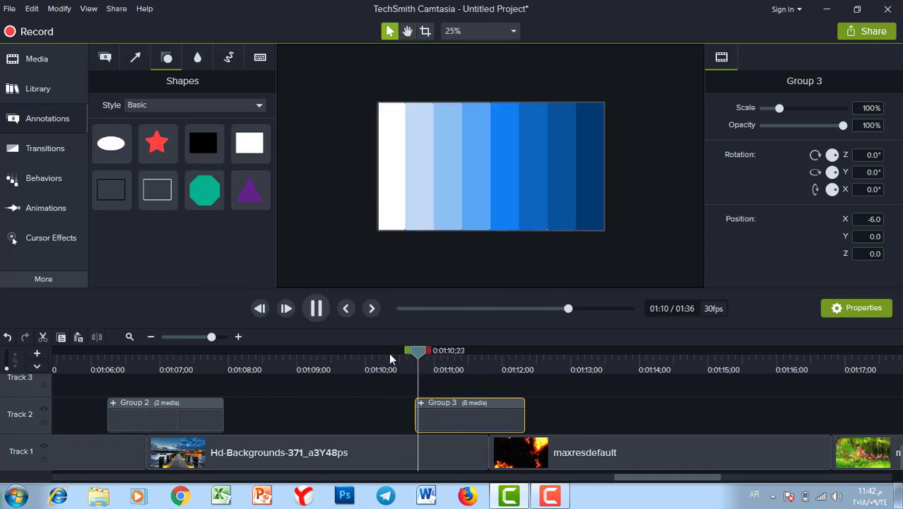
pyautogui.press('space')
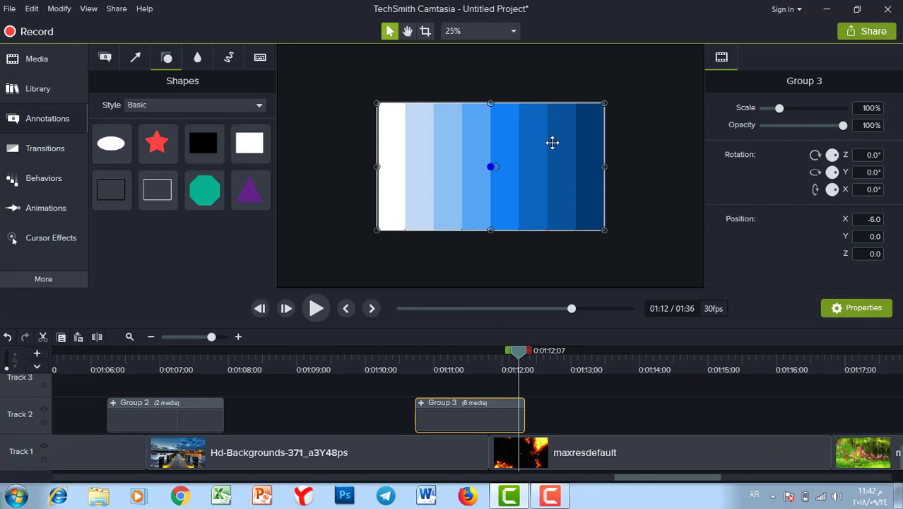
# Animate the strip group with a Custom animation from X -1,370, off the canvas's left edge, to X 1,370, off its right edge
pyautogui.moveTo(550, 142); pyautogui.dragTo(324, 141)
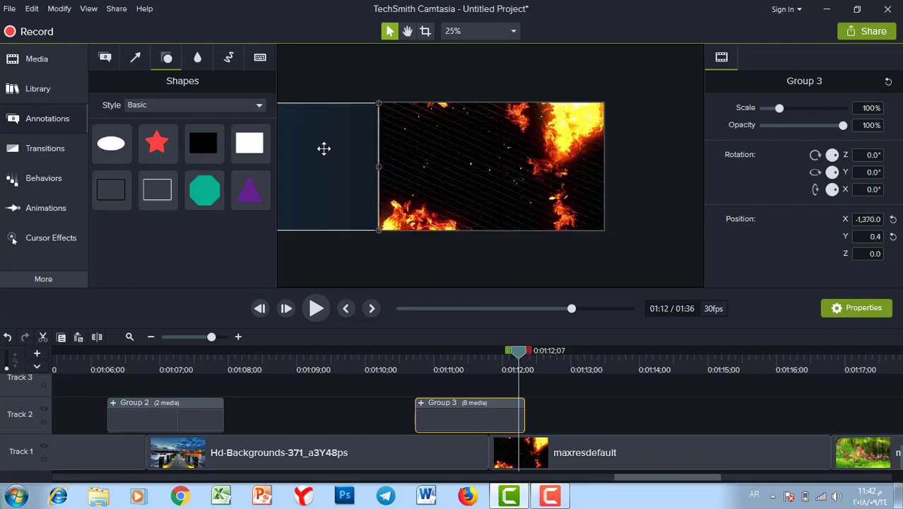
pyautogui.moveTo(533, 357); pyautogui.dragTo(477, 354)
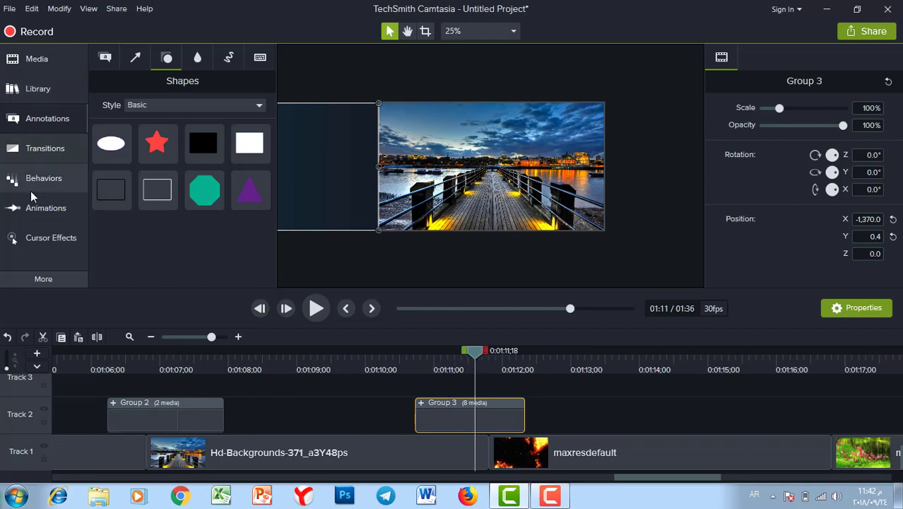
pyautogui.click(64, 203)
pyautogui.moveTo(132, 92); pyautogui.dragTo(472, 413)
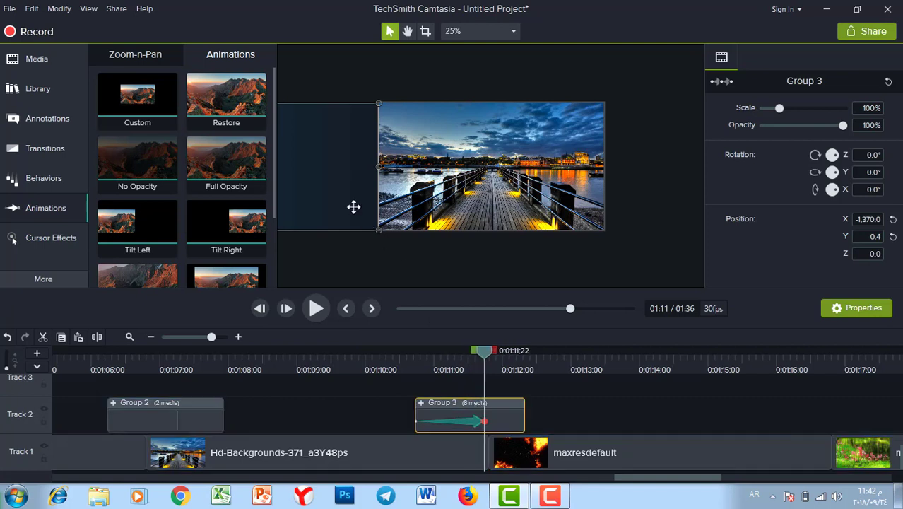
pyautogui.click(430, 152)
pyautogui.moveTo(429, 152); pyautogui.dragTo(627, 152)
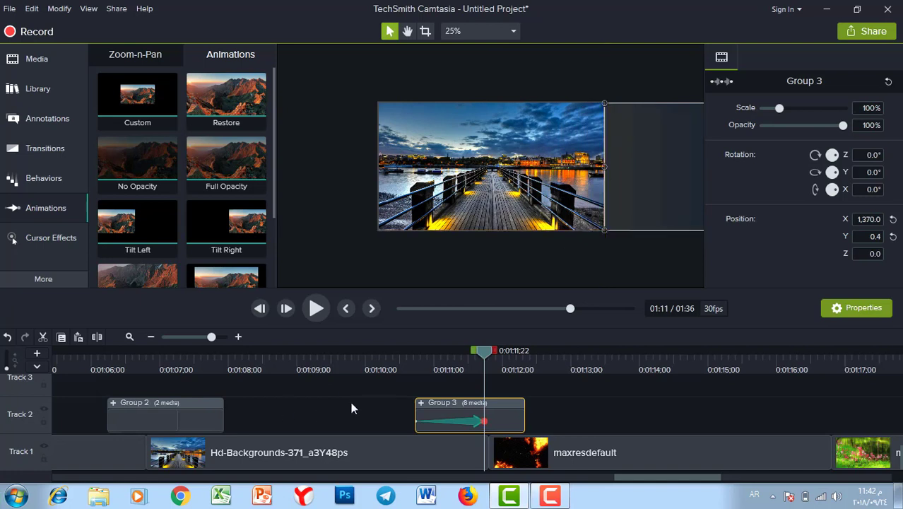
# Play the strip transition and shift the group later on Track 2 so it ends at 0:01:12;23
pyautogui.moveTo(481, 354); pyautogui.dragTo(406, 354)
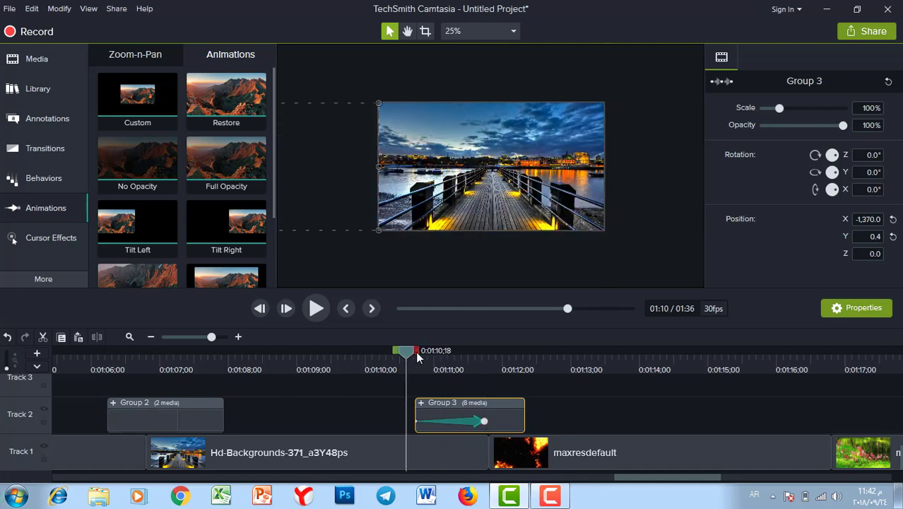
pyautogui.press('space')
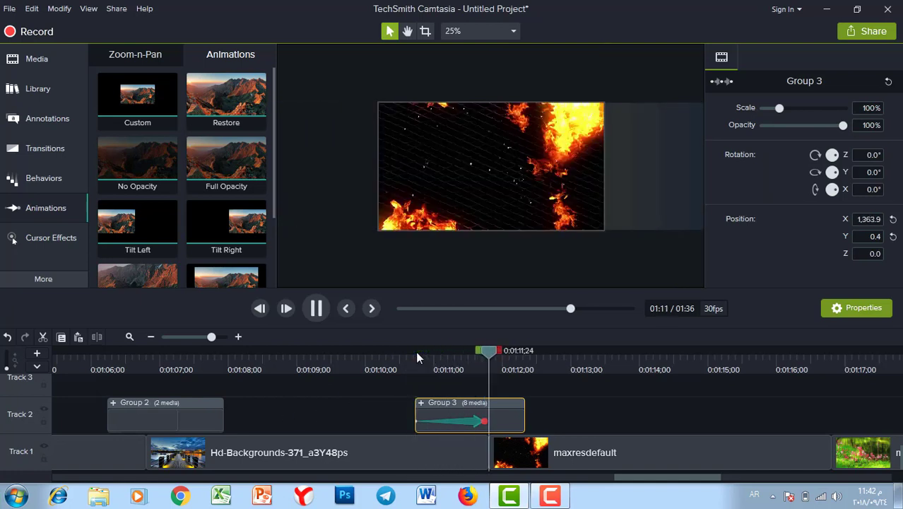
pyautogui.click(513, 417)
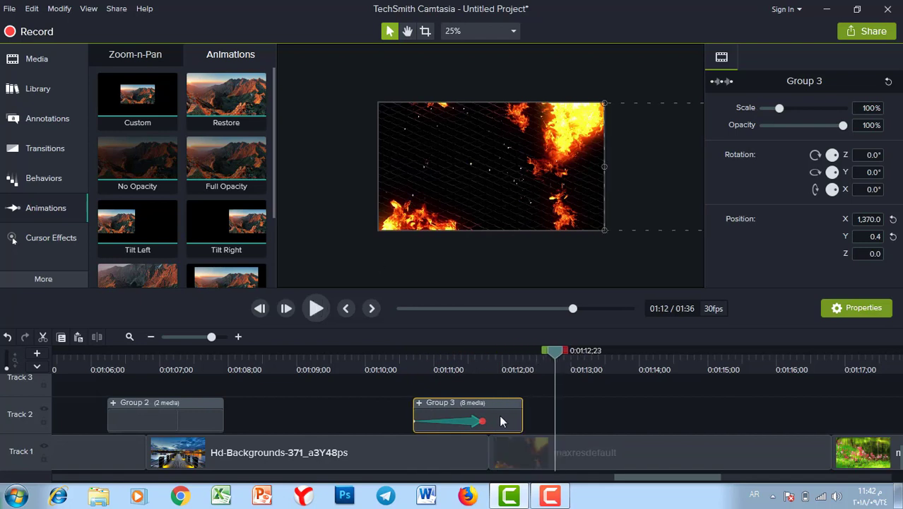
pyautogui.moveTo(498, 415); pyautogui.dragTo(526, 418)
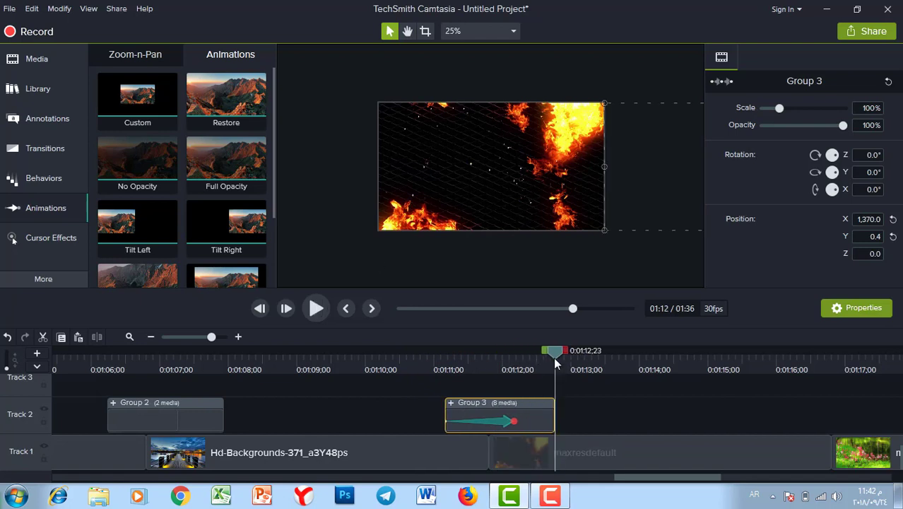
# Replay the transition and move the strip group slightly later so it ends at 0:01:12;28
pyautogui.moveTo(553, 357); pyautogui.dragTo(459, 365)
pyautogui.press('space')
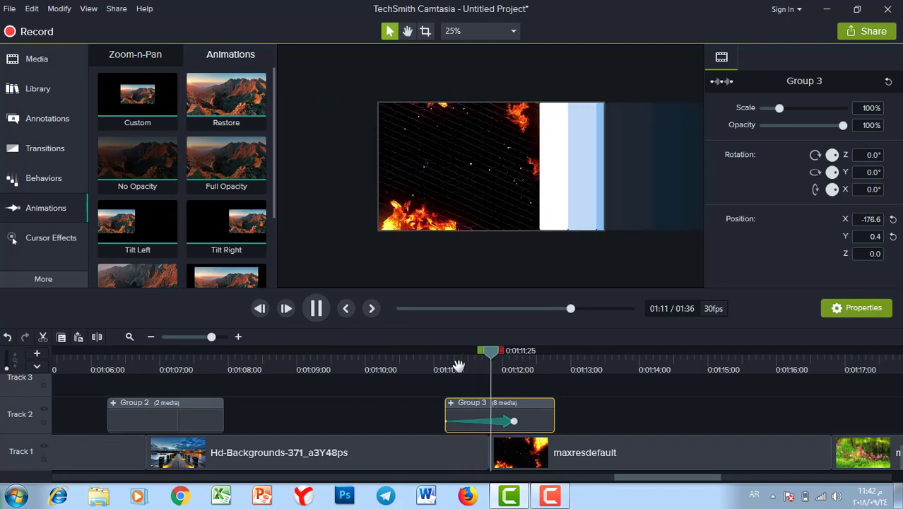
pyautogui.click(523, 422)
pyautogui.moveTo(523, 422); pyautogui.dragTo(527, 414)
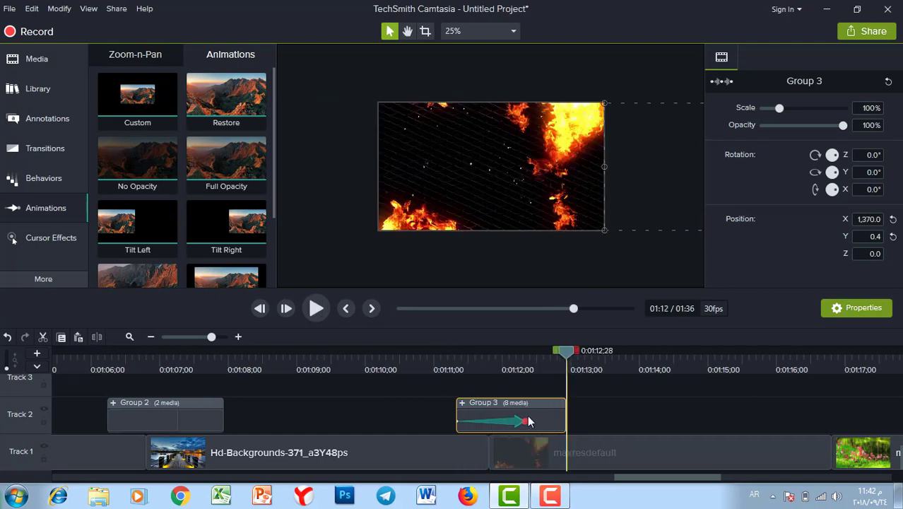
# Replay the strip transition, shorten the group's sweep animation and shift the group slightly later on Track 2
pyautogui.moveTo(562, 356); pyautogui.dragTo(467, 366)
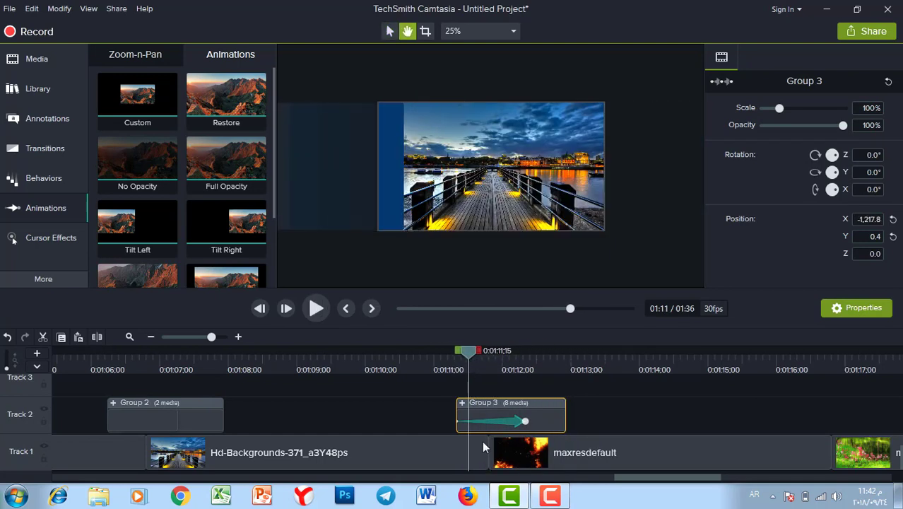
pyautogui.press('space')
pyautogui.press('space')
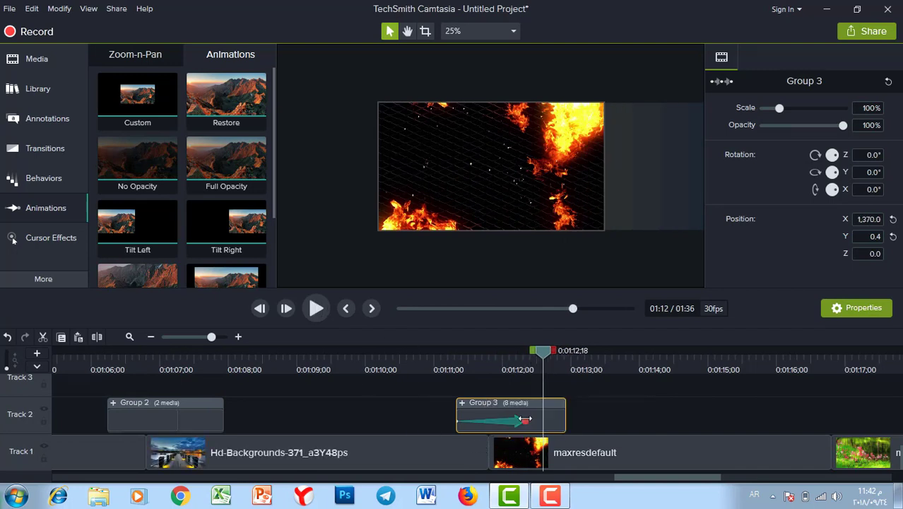
pyautogui.moveTo(526, 422); pyautogui.dragTo(504, 413)
pyautogui.moveTo(491, 361); pyautogui.dragTo(462, 360)
pyautogui.press('space')
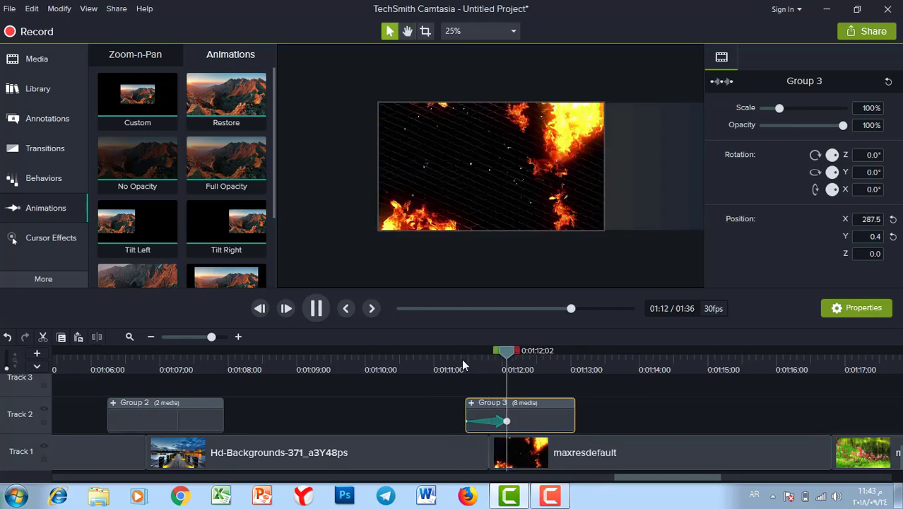
pyautogui.press('space')
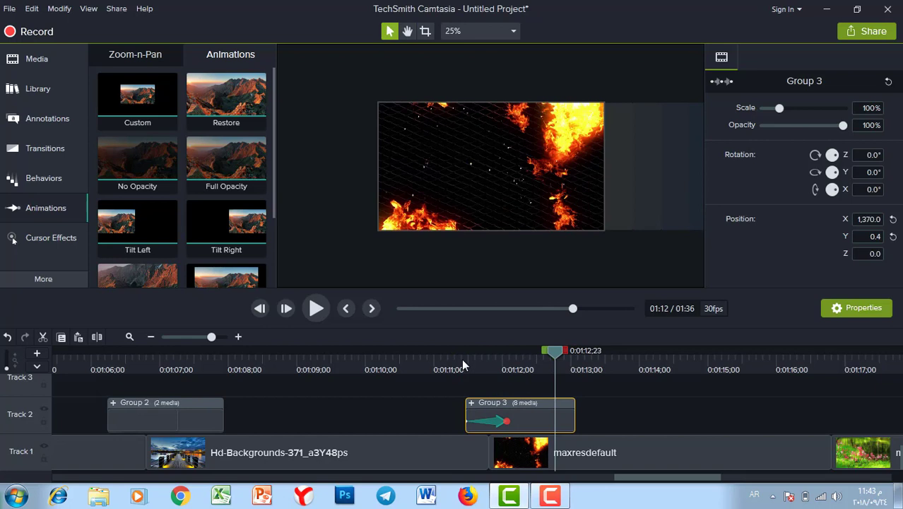
# Add a white rectangle on Track 2 above the maxresdefault–maxresgbgbgdefault join, stretch it to full canvas height and narrow it to a thin strip
pyautogui.moveTo(652, 479); pyautogui.dragTo(688, 480)
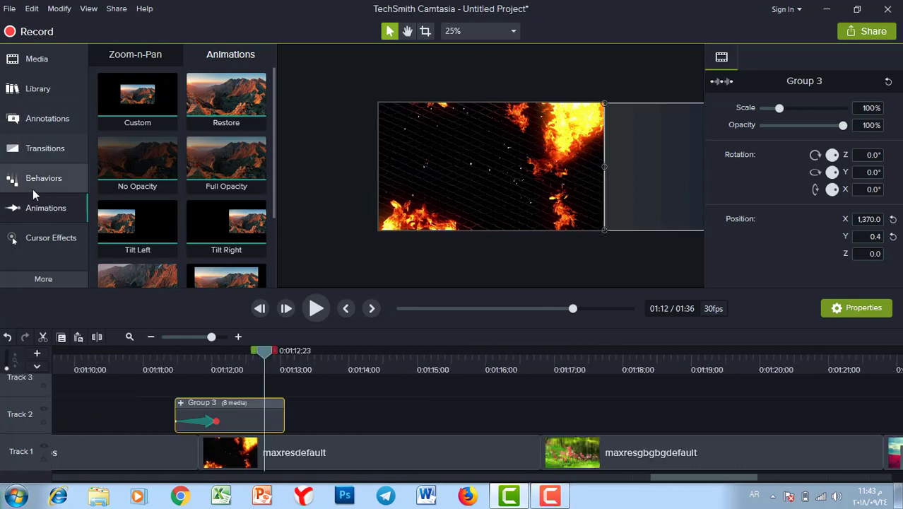
pyautogui.click(14, 117)
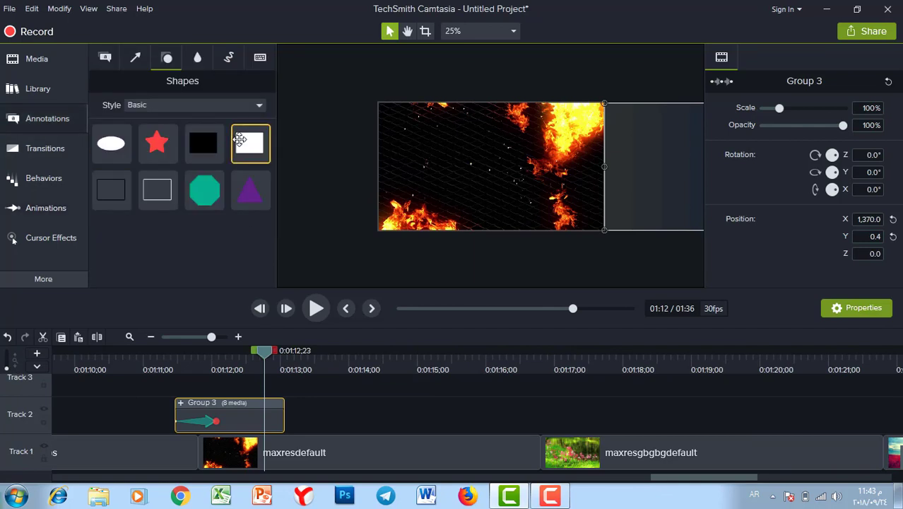
pyautogui.moveTo(498, 378)
pyautogui.mouseDown()
pyautogui.moveTo(513, 423)
pyautogui.moveTo(477, 426)
pyautogui.mouseUp()
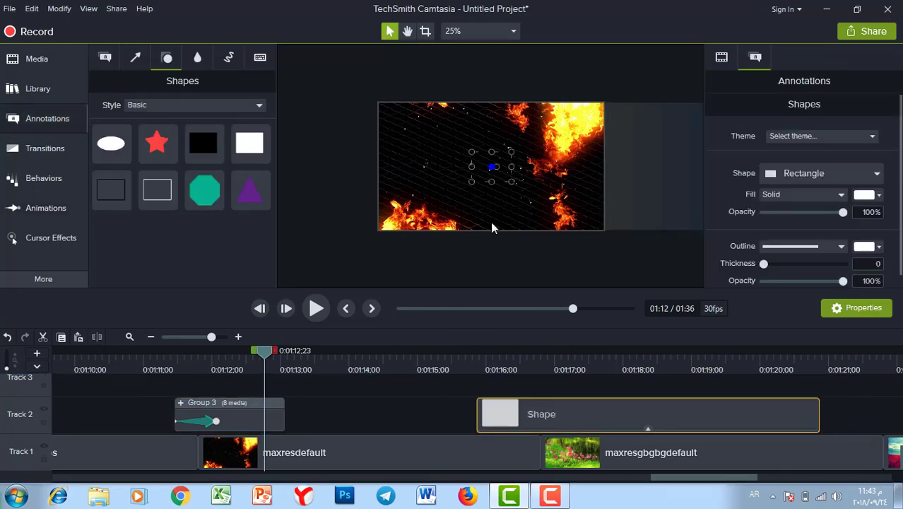
pyautogui.moveTo(491, 152); pyautogui.dragTo(491, 103)
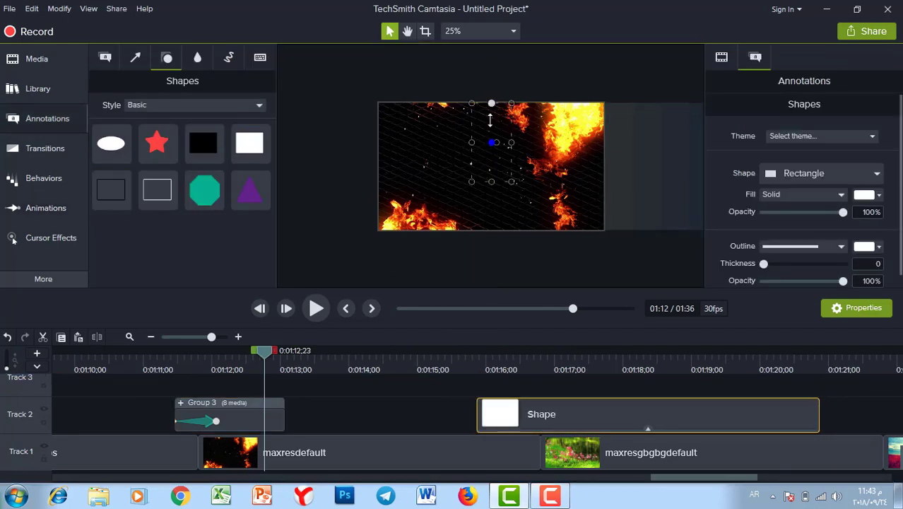
pyautogui.moveTo(491, 181); pyautogui.dragTo(494, 230)
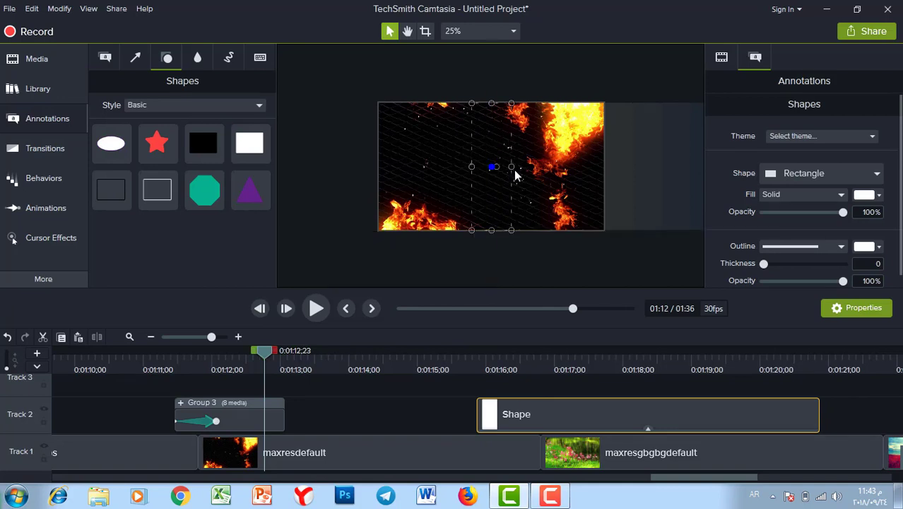
pyautogui.moveTo(511, 167); pyautogui.dragTo(481, 170)
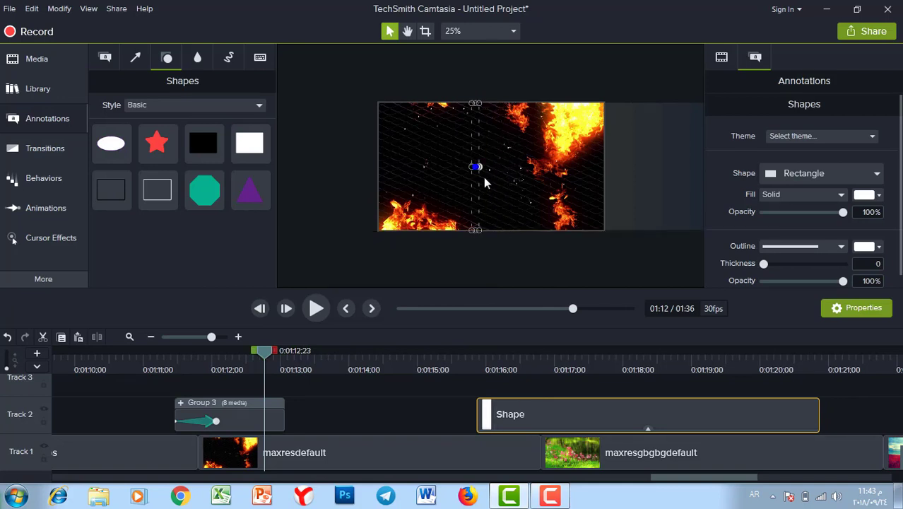
# Centre the thin rectangle on the canvas and fill it with dark gray
pyautogui.click(495, 362)
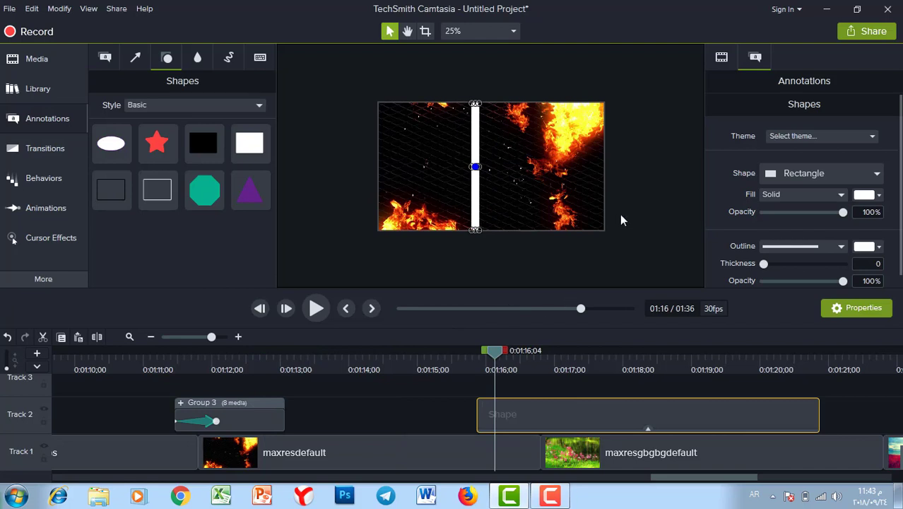
pyautogui.moveTo(475, 150); pyautogui.dragTo(492, 148)
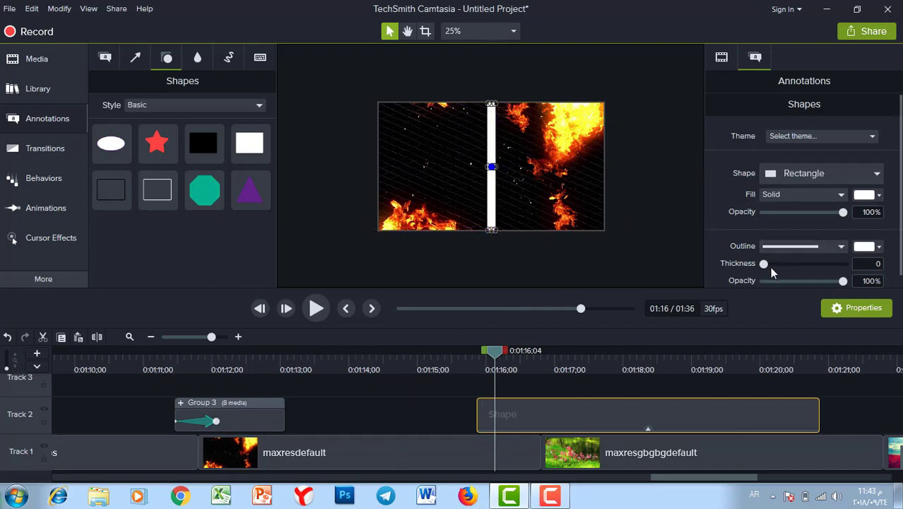
pyautogui.click(872, 196)
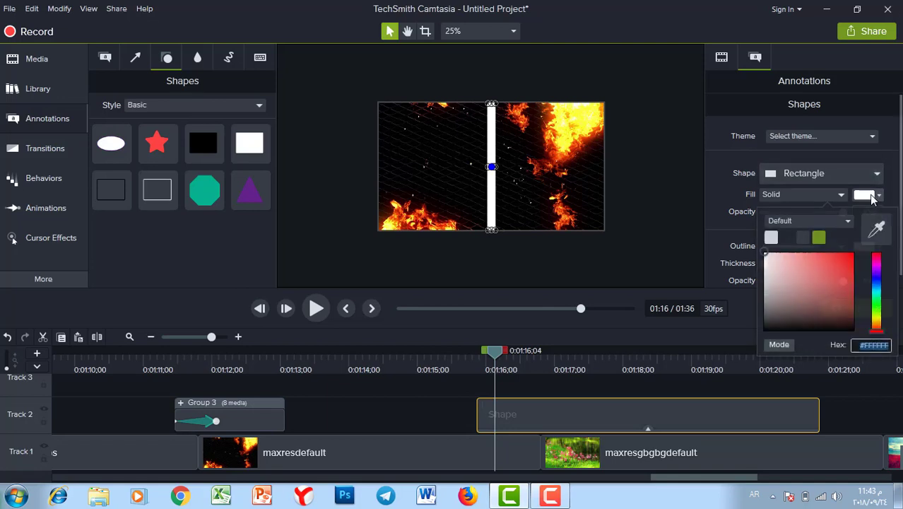
pyautogui.click(804, 240)
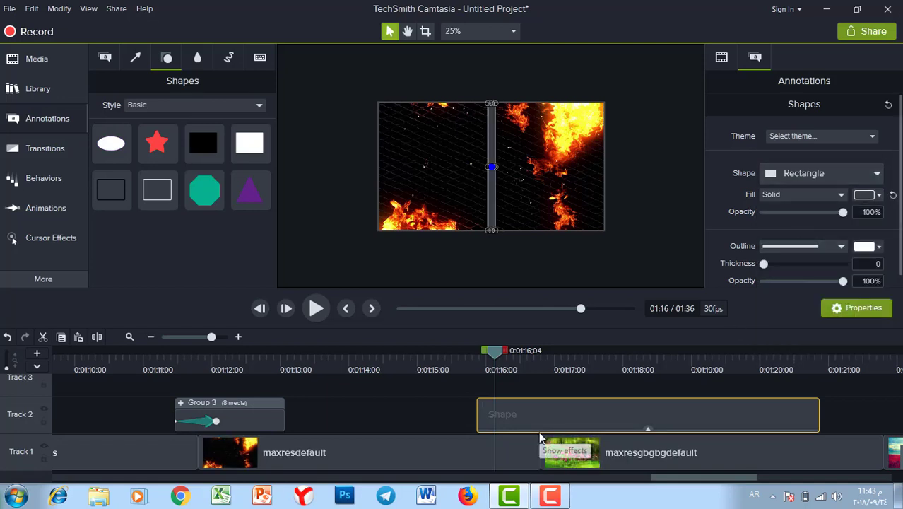
# Animate the gray strip with a Custom animation from just outside the canvas's left edge to the canvas centre
pyautogui.moveTo(493, 130); pyautogui.dragTo(370, 134)
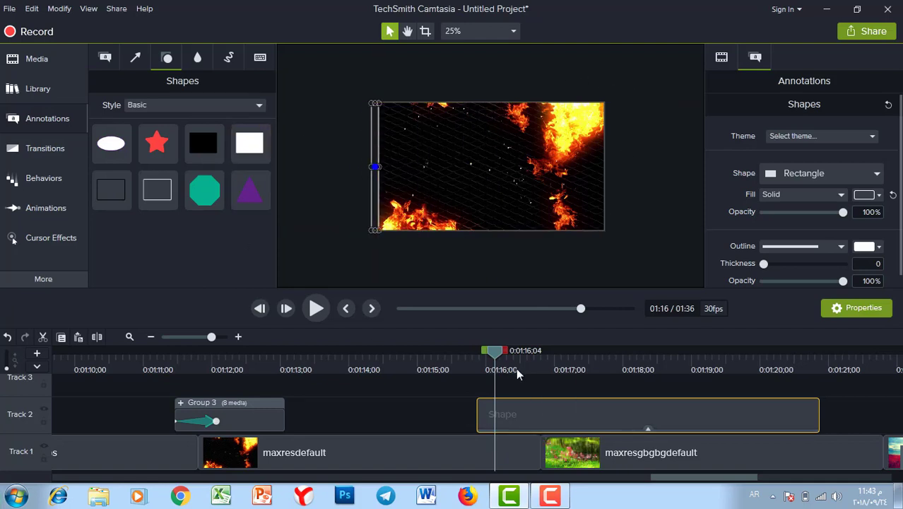
pyautogui.moveTo(498, 355); pyautogui.dragTo(523, 355)
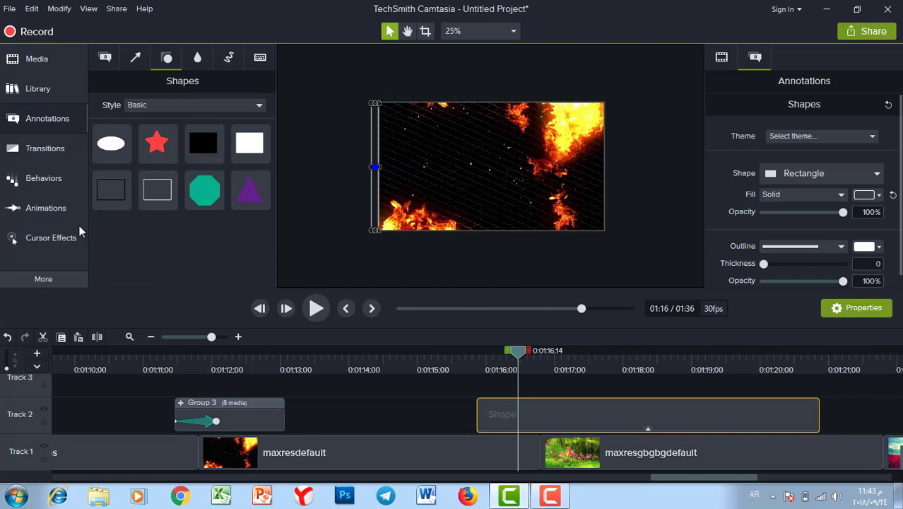
pyautogui.click(31, 209)
pyautogui.moveTo(485, 400); pyautogui.dragTo(488, 401)
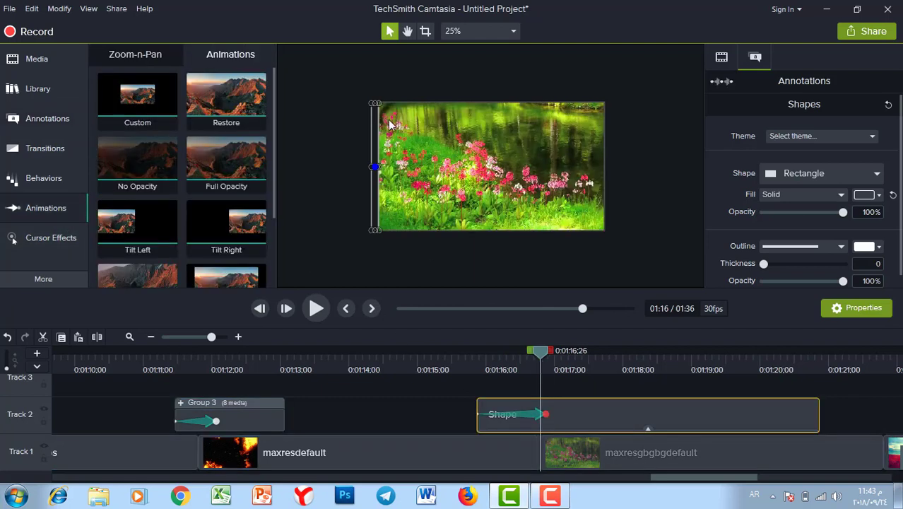
pyautogui.moveTo(375, 135); pyautogui.dragTo(491, 136)
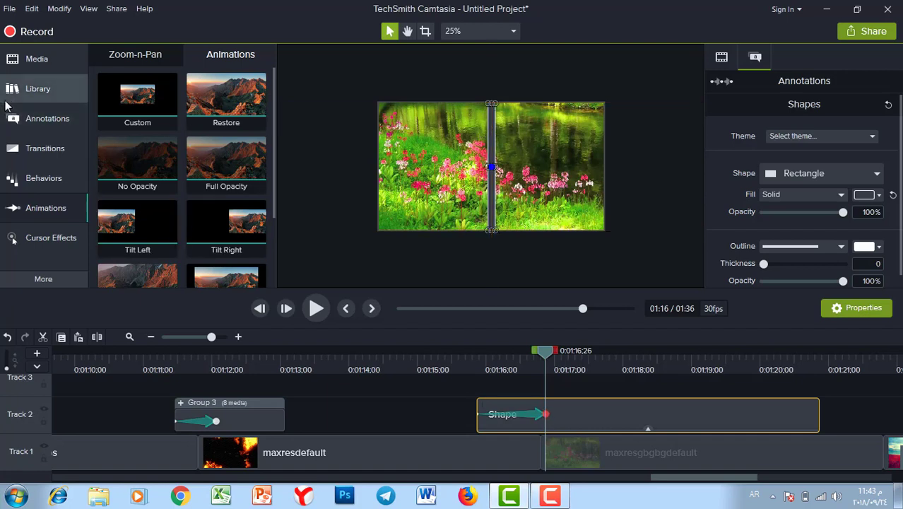
# Add a second Custom animation to the gray strip and widen it to both sides until it covers the whole canvas
pyautogui.moveTo(145, 109); pyautogui.dragTo(608, 415)
pyautogui.click(470, 31)
pyautogui.click(470, 28)
pyautogui.click(469, 27)
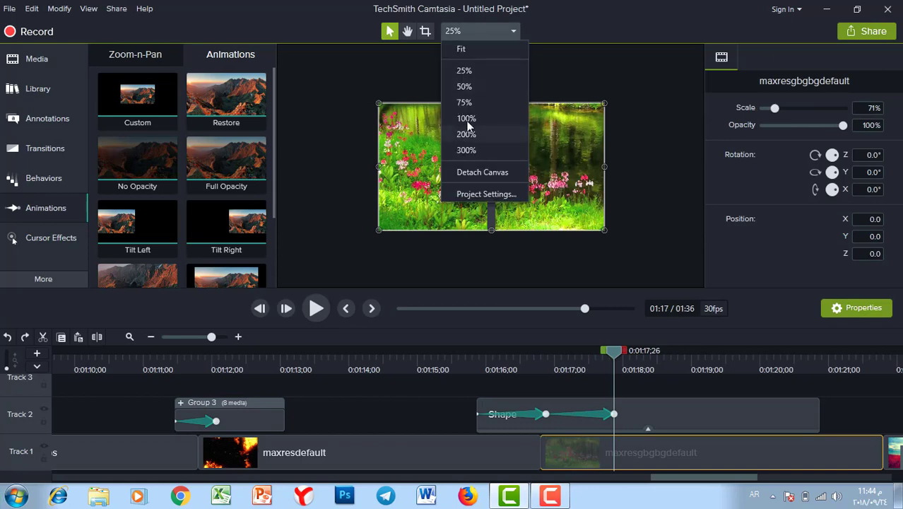
pyautogui.click(468, 85)
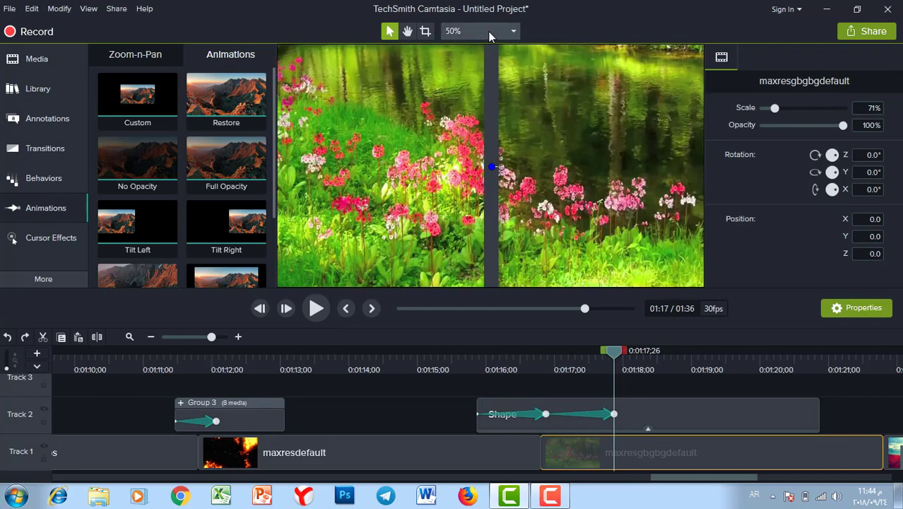
pyautogui.click(488, 29)
pyautogui.click(463, 49)
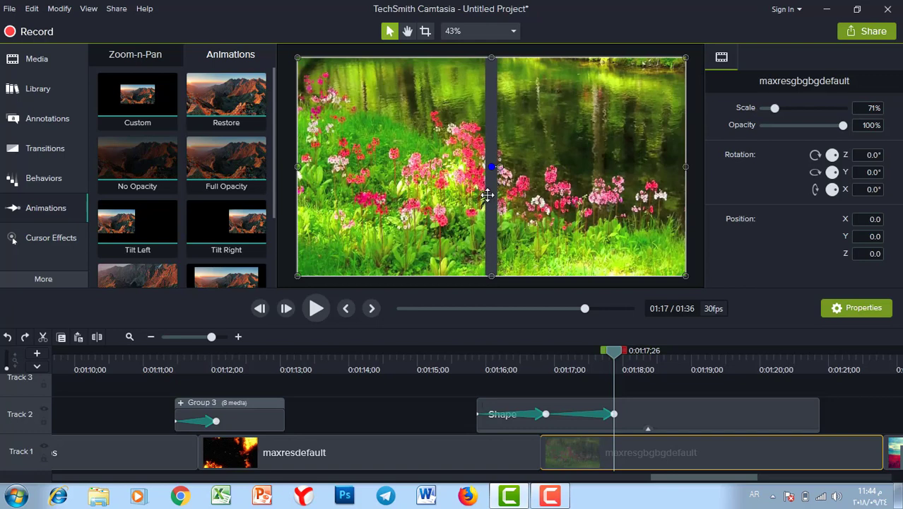
pyautogui.click(487, 195)
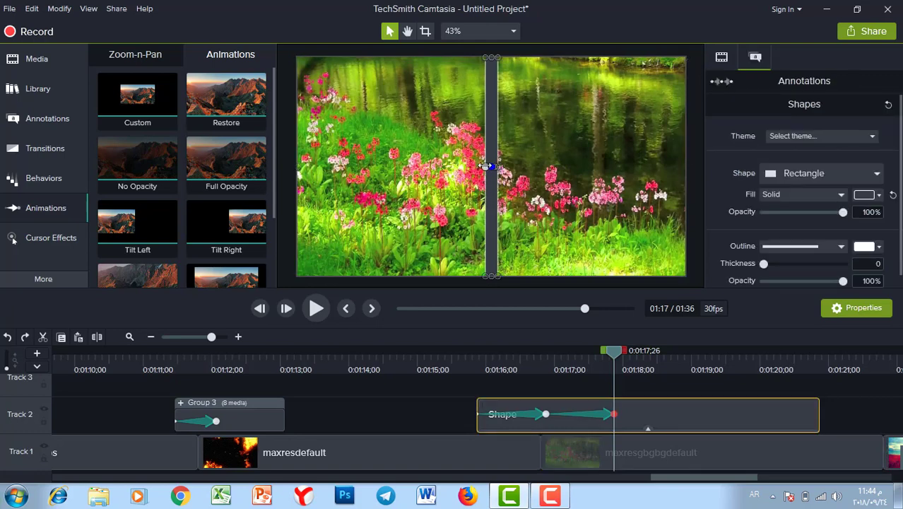
pyautogui.moveTo(486, 166); pyautogui.dragTo(295, 166)
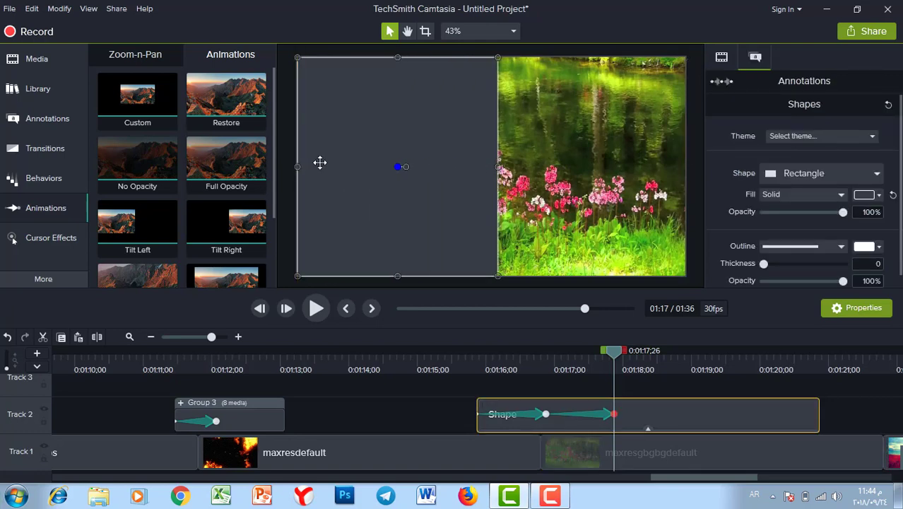
pyautogui.moveTo(498, 167); pyautogui.dragTo(685, 166)
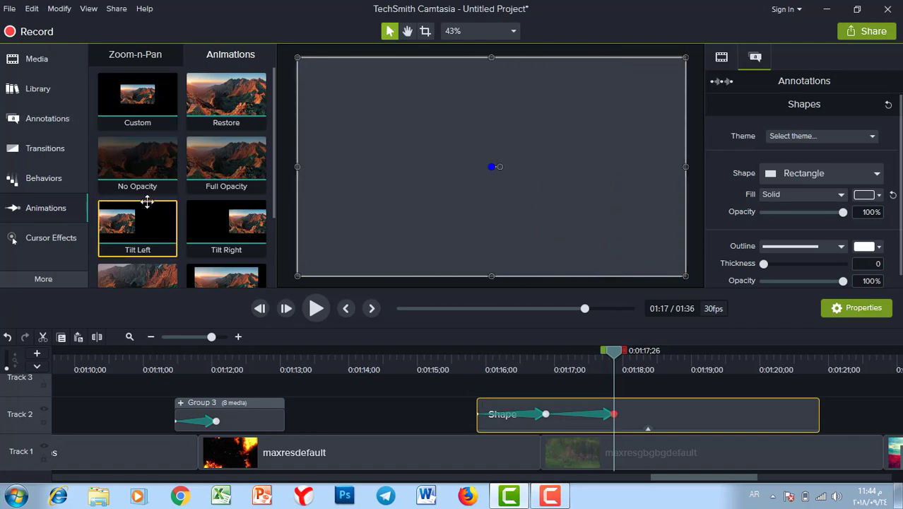
# Add a No Opacity animation after the widening, shorten the three animations and shift the clip slightly later on Track 2
pyautogui.moveTo(149, 171); pyautogui.dragTo(651, 417)
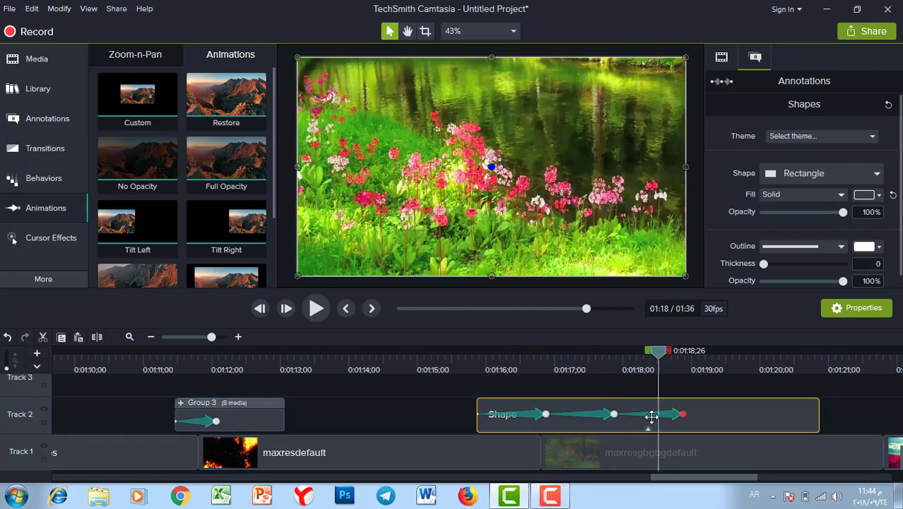
pyautogui.moveTo(545, 414); pyautogui.dragTo(488, 414)
pyautogui.moveTo(612, 415); pyautogui.dragTo(509, 421)
pyautogui.moveTo(683, 414); pyautogui.dragTo(625, 420)
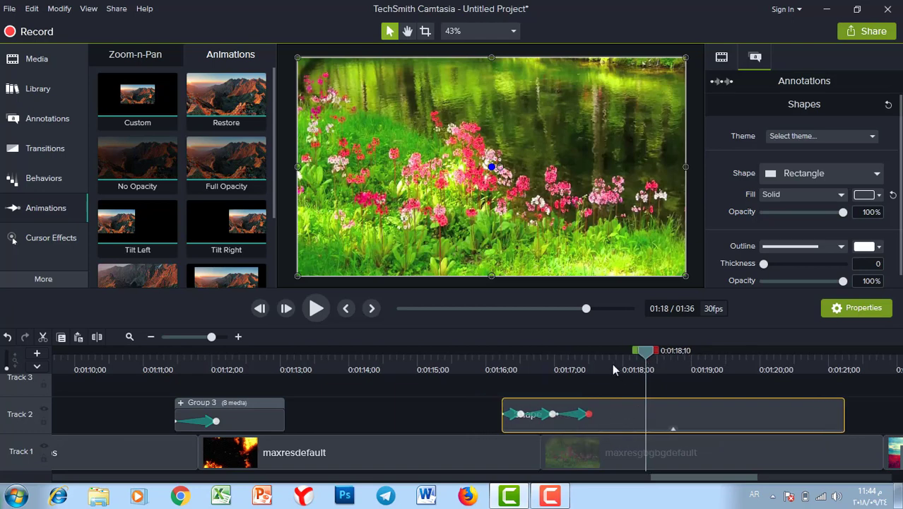
# Play the rectangle transition and lengthen the widening animation, with the fade-out following directly after it
pyautogui.click(483, 382)
pyautogui.press('space')
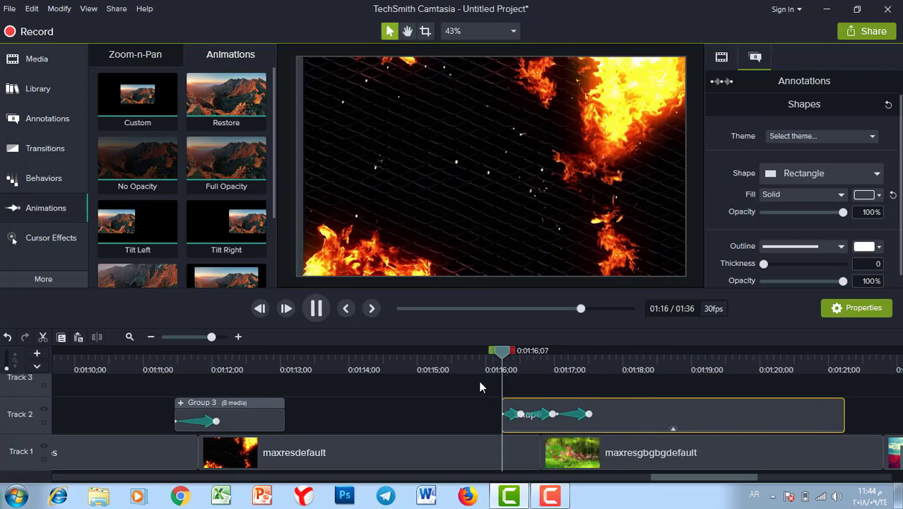
pyautogui.press('space')
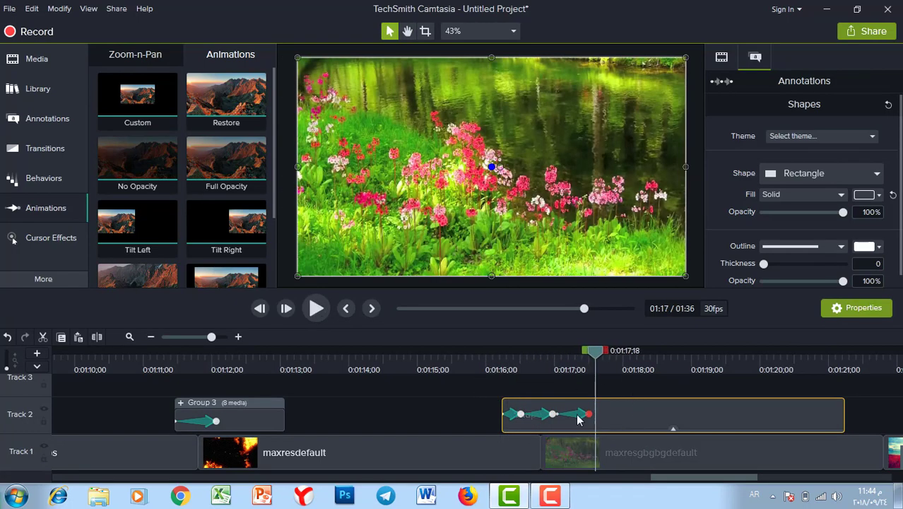
pyautogui.click(579, 415)
pyautogui.moveTo(552, 414); pyautogui.dragTo(581, 418)
# Replay the transition and move the rectangle clip earlier on Track 2 so it starts at 0:01:15;24
pyautogui.click(499, 364)
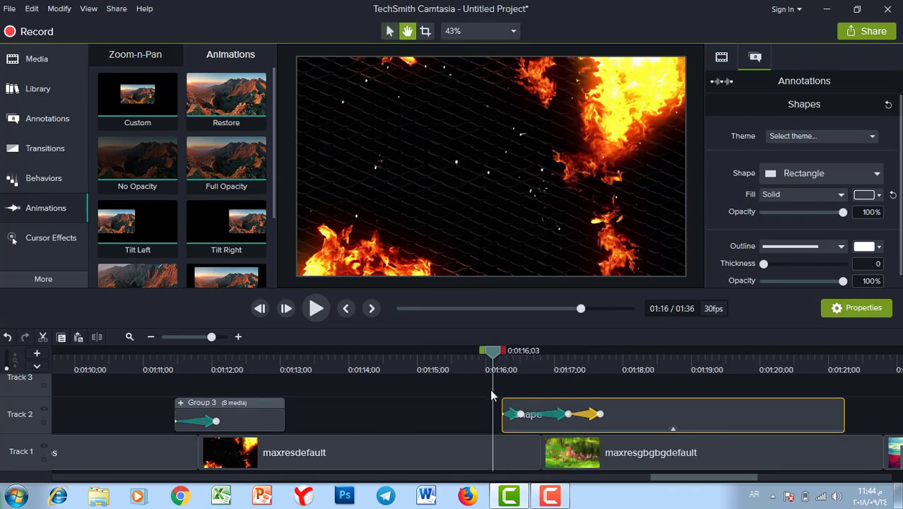
pyautogui.press('space')
pyautogui.press('space')
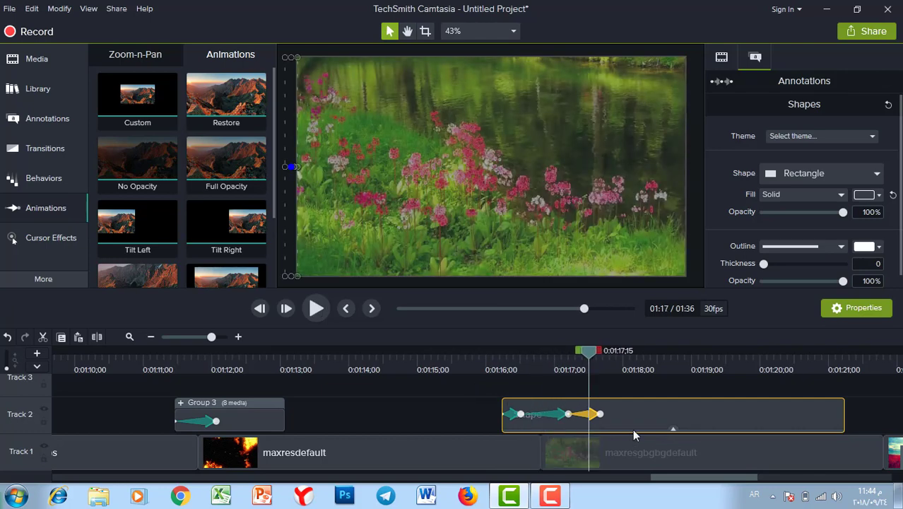
pyautogui.moveTo(630, 419); pyautogui.dragTo(620, 421)
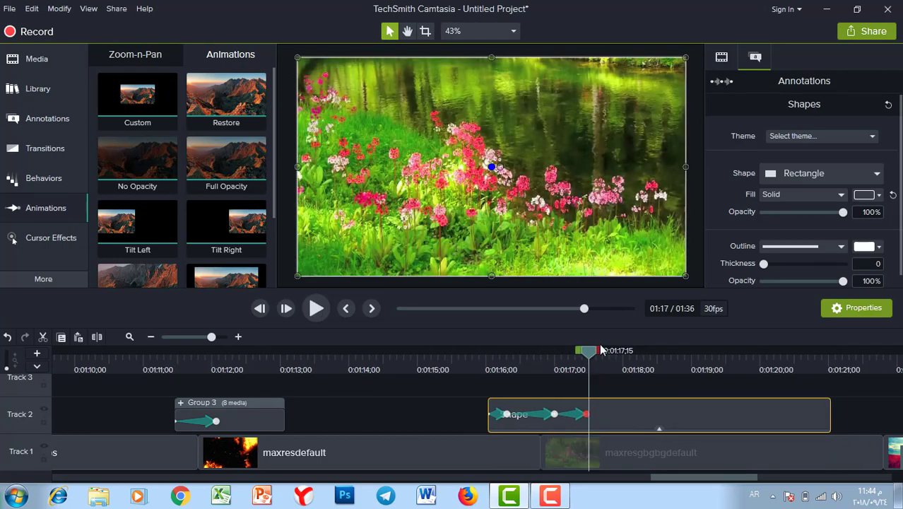
pyautogui.moveTo(588, 351); pyautogui.dragTo(477, 360)
pyautogui.press('space')
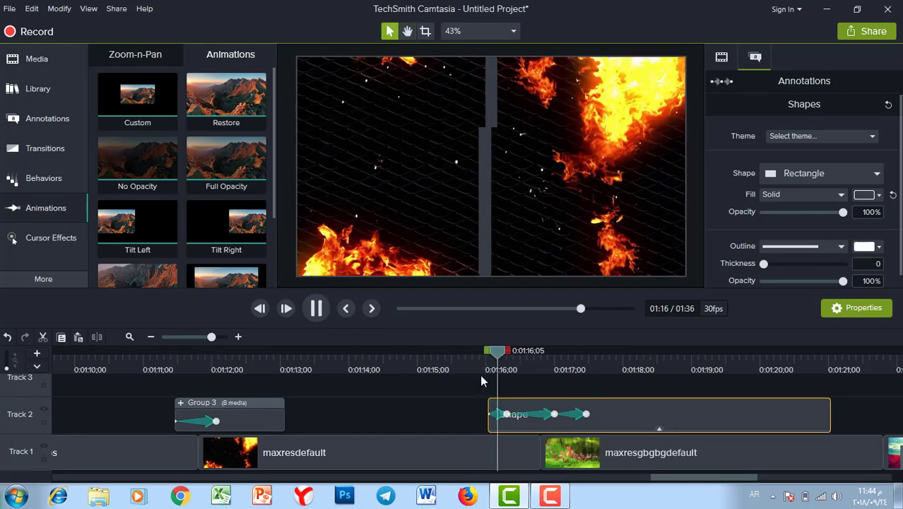
pyautogui.press('space')
pyautogui.moveTo(621, 420); pyautogui.dragTo(604, 407)
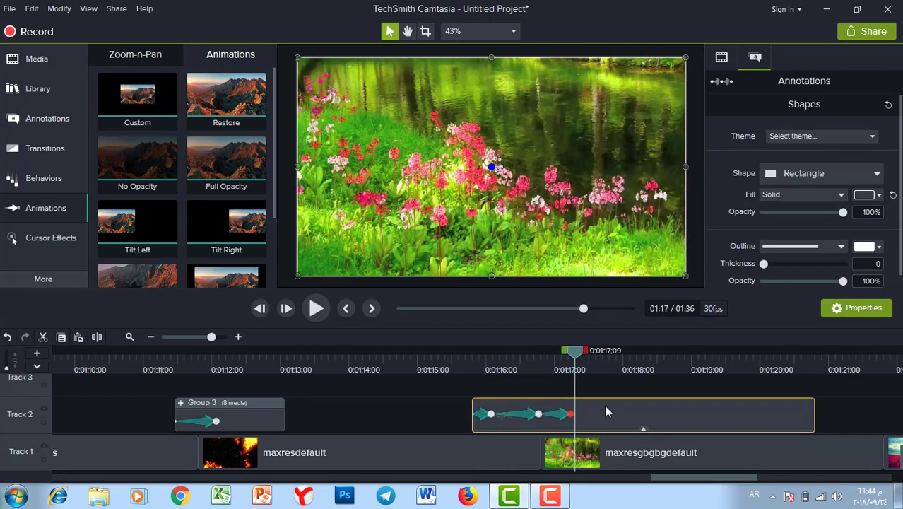
# Replay the transition and move the fade-out animation later, leaving a short gap after the widening animation
pyautogui.moveTo(570, 351); pyautogui.dragTo(461, 358)
pyautogui.press('space')
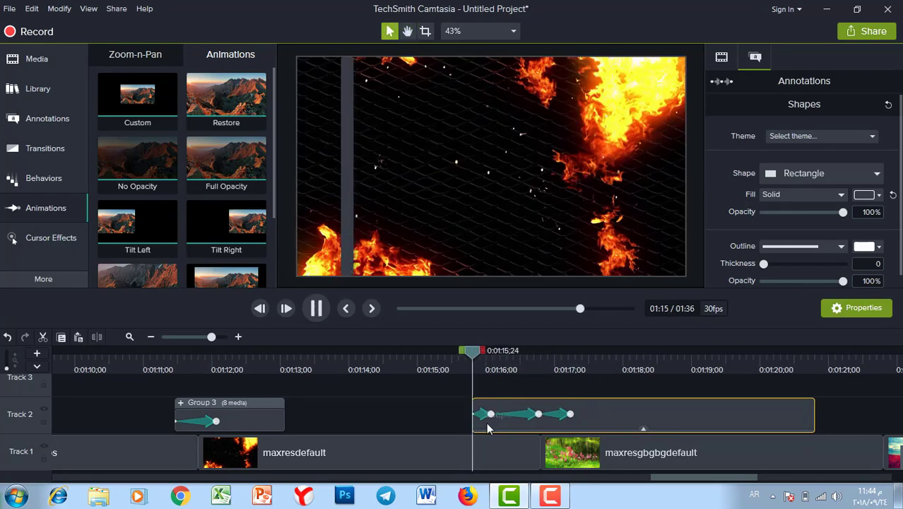
pyautogui.press('space')
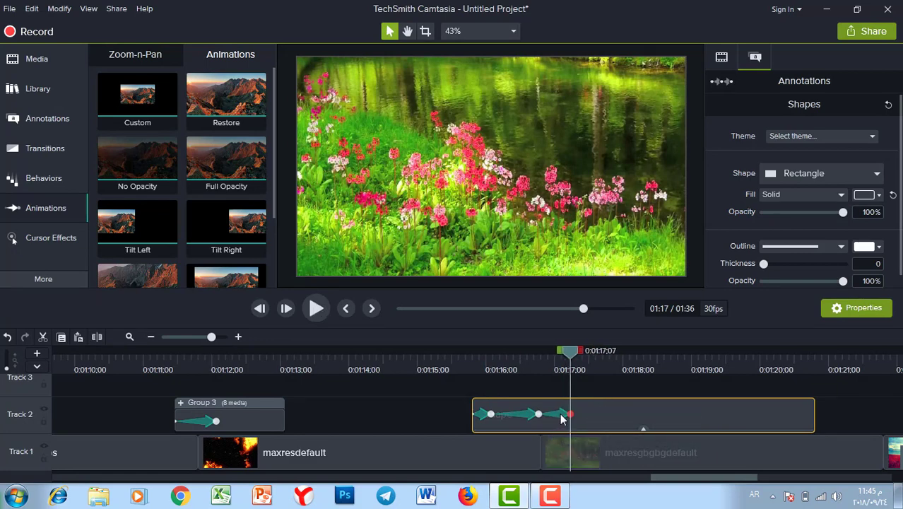
pyautogui.hotkey('shift', 'a')
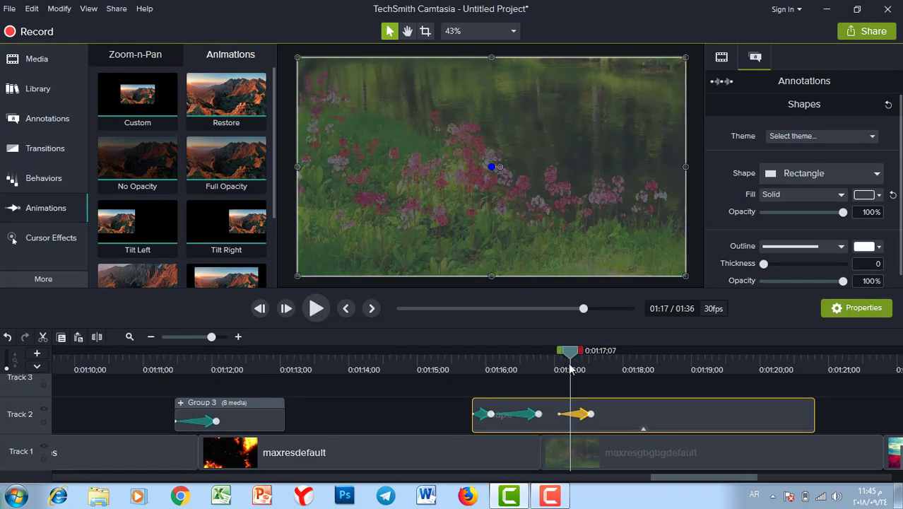
# Play the retimed rectangle transition from before its start through the end of the fade-out
pyautogui.moveTo(570, 352); pyautogui.dragTo(461, 368)
pyautogui.press('space')
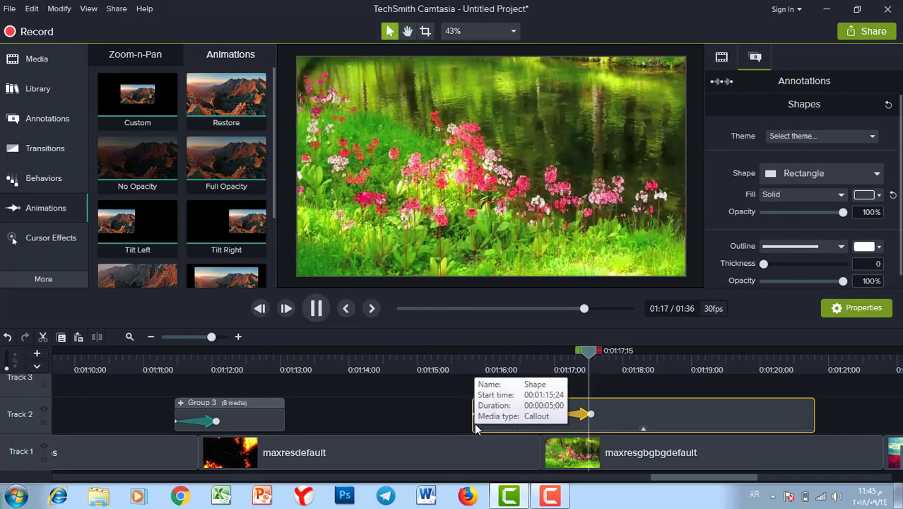
pyautogui.press('space')
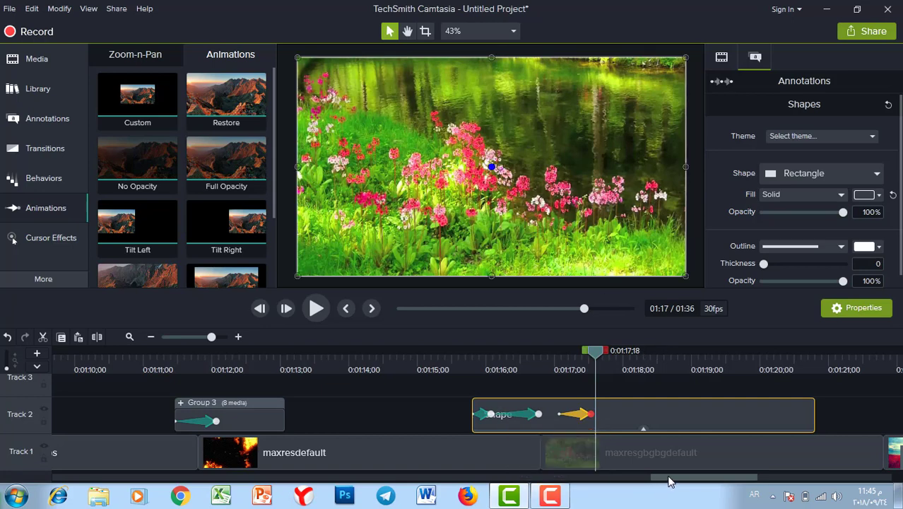
pyautogui.moveTo(670, 480); pyautogui.dragTo(713, 481)
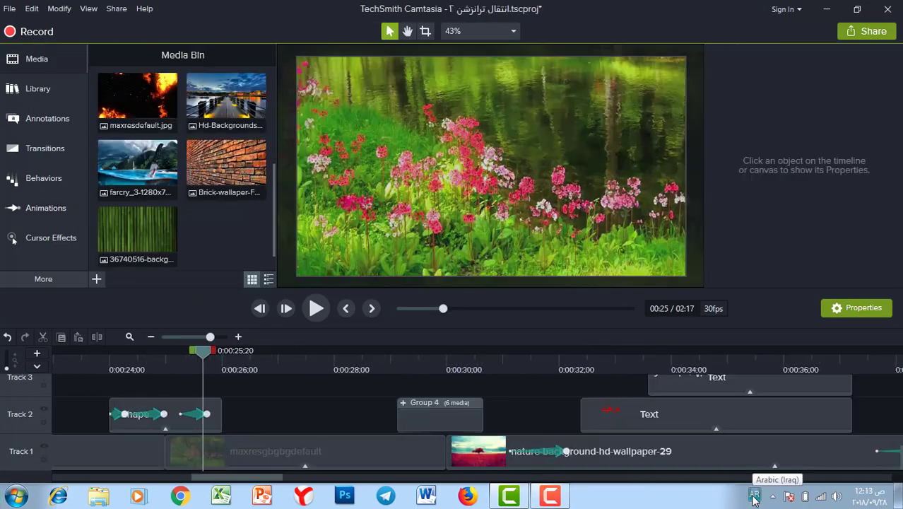